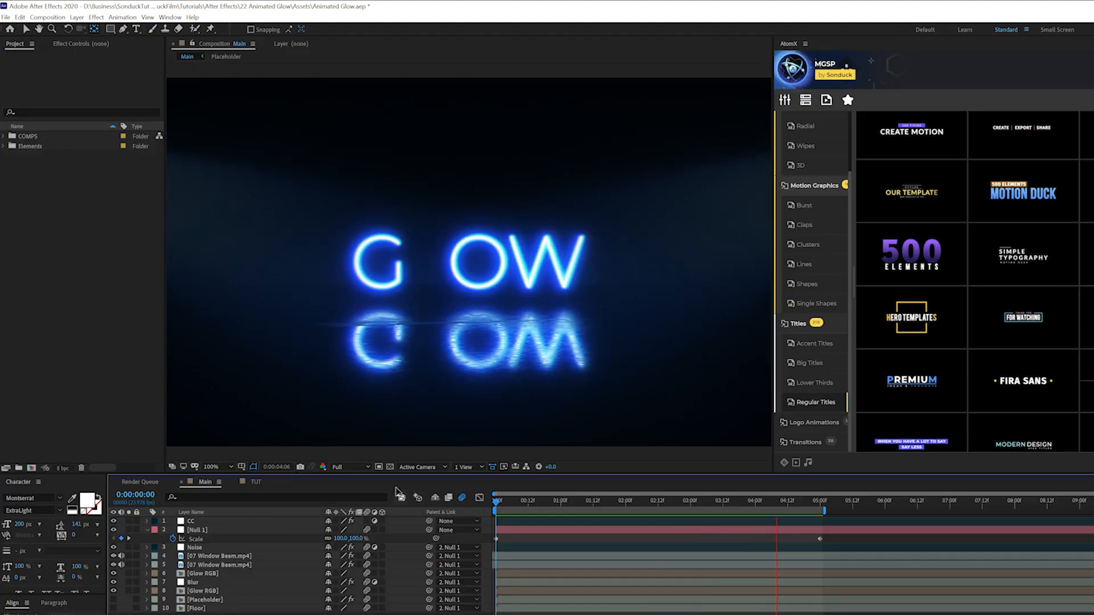
# Switch to the TUT composition and select its white GLOW text layer.
pyautogui.click(257, 484)
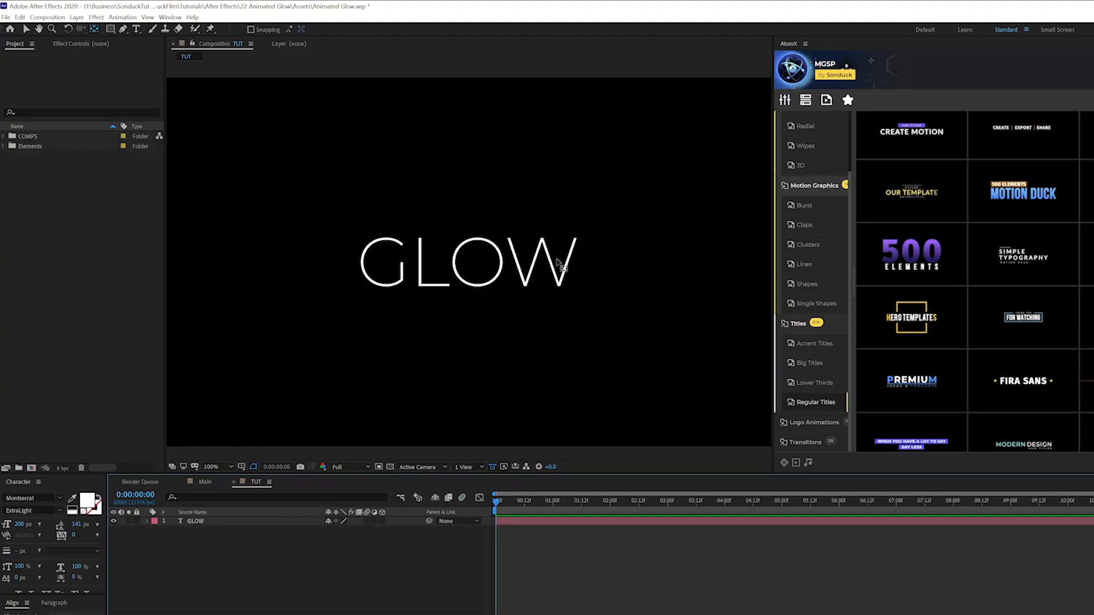
pyautogui.click(196, 522)
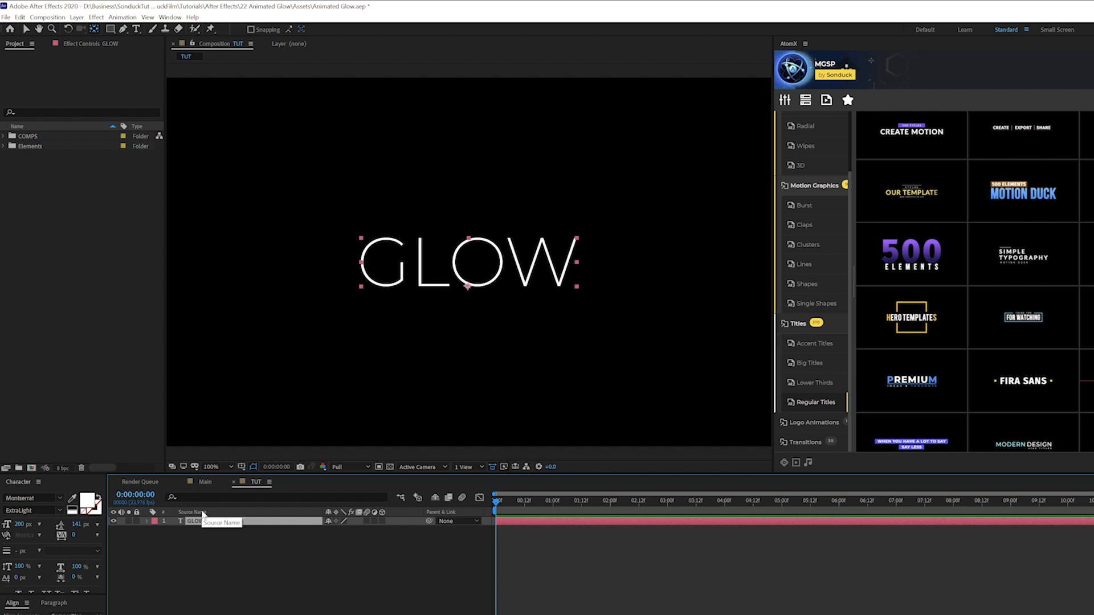
# Pre-compose the GLOW layer into a new composition named Placeholder.
pyautogui.click(77, 17)
pyautogui.click(101, 330)
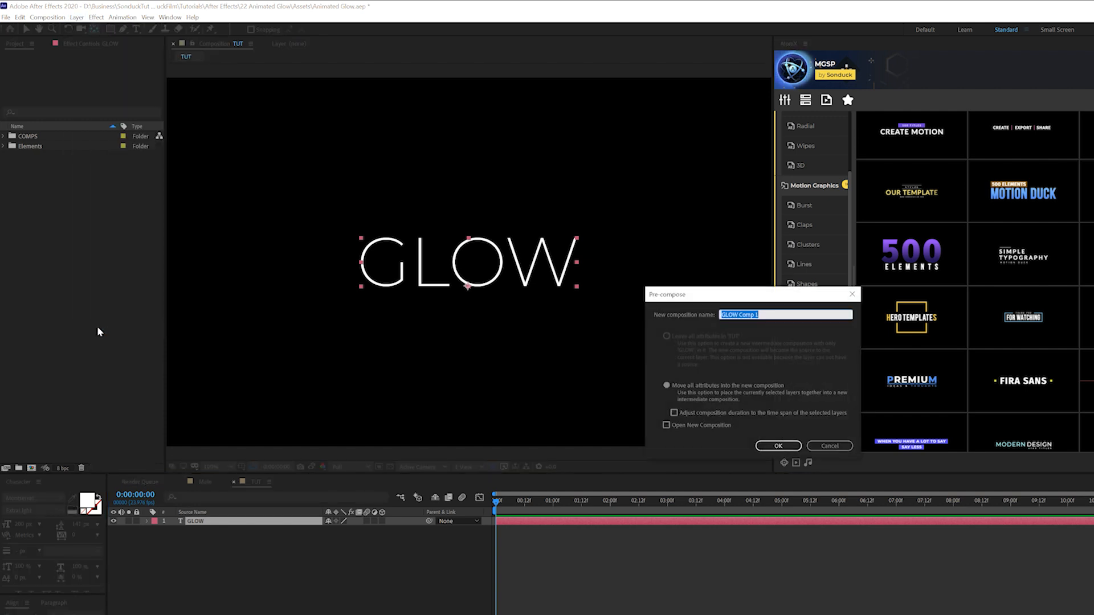
pyautogui.write('Placeholder')
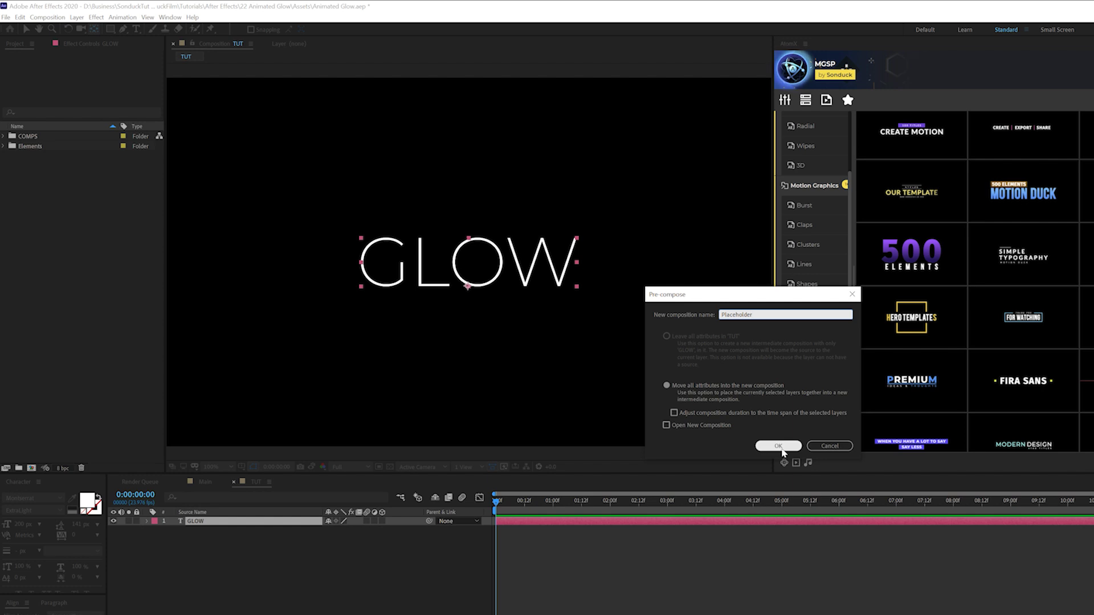
pyautogui.click(779, 446)
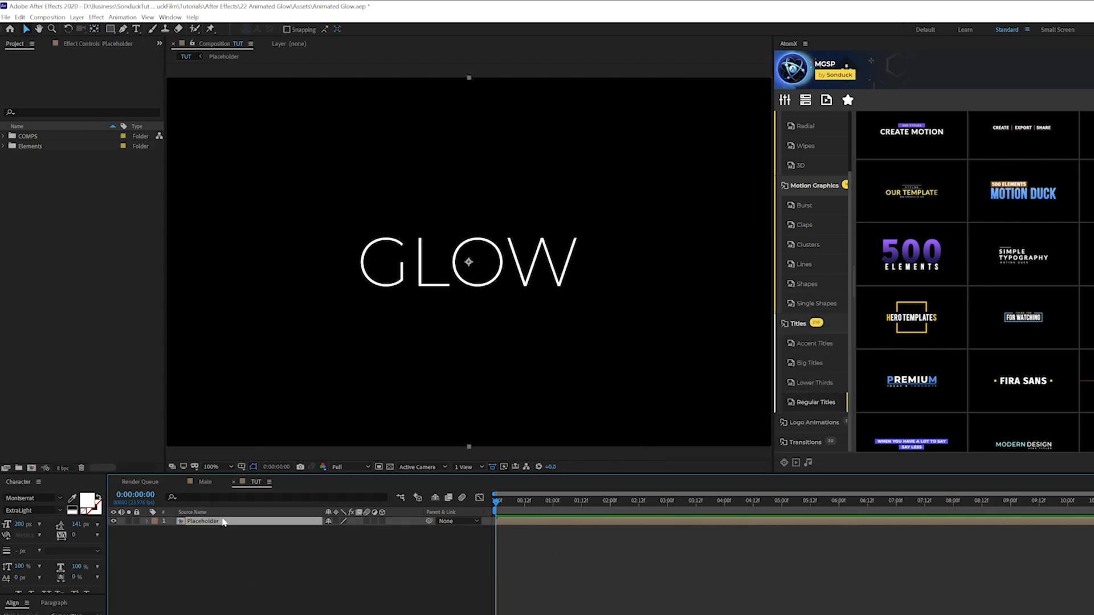
# Add a Drop Shadow to Placeholder and set its colour to bright blue #349CFF.
pyautogui.click(96, 17)
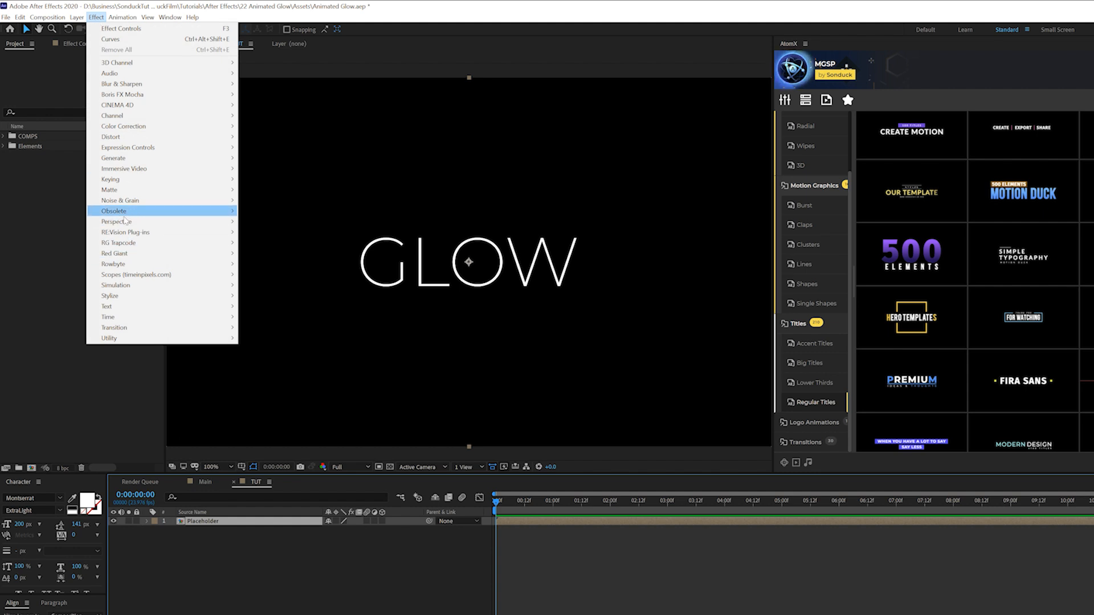
pyautogui.moveTo(117, 221)
pyautogui.click(272, 309)
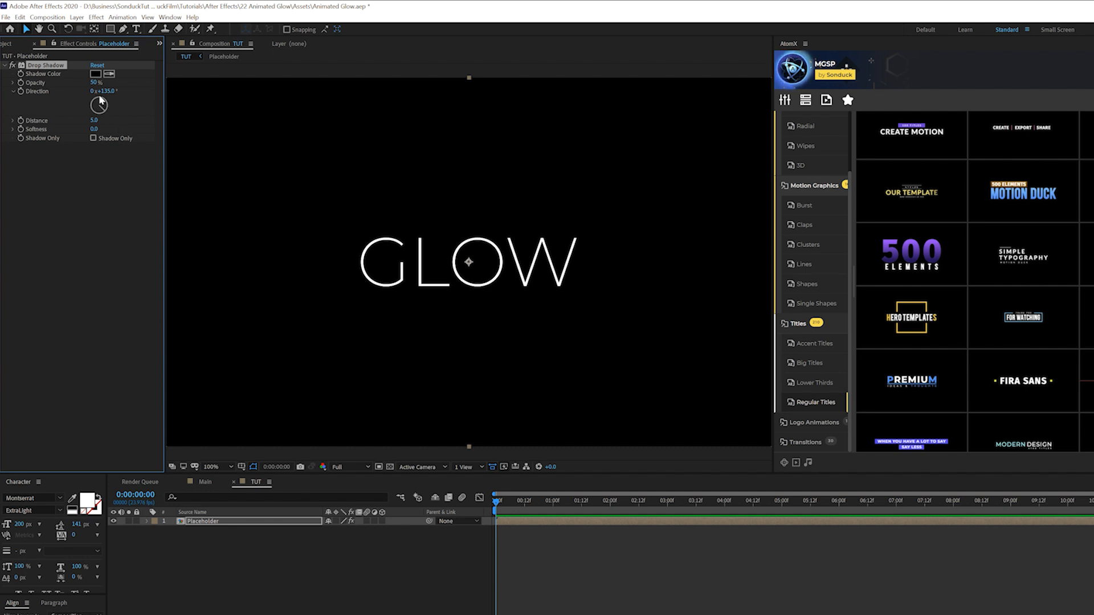
pyautogui.click(95, 75)
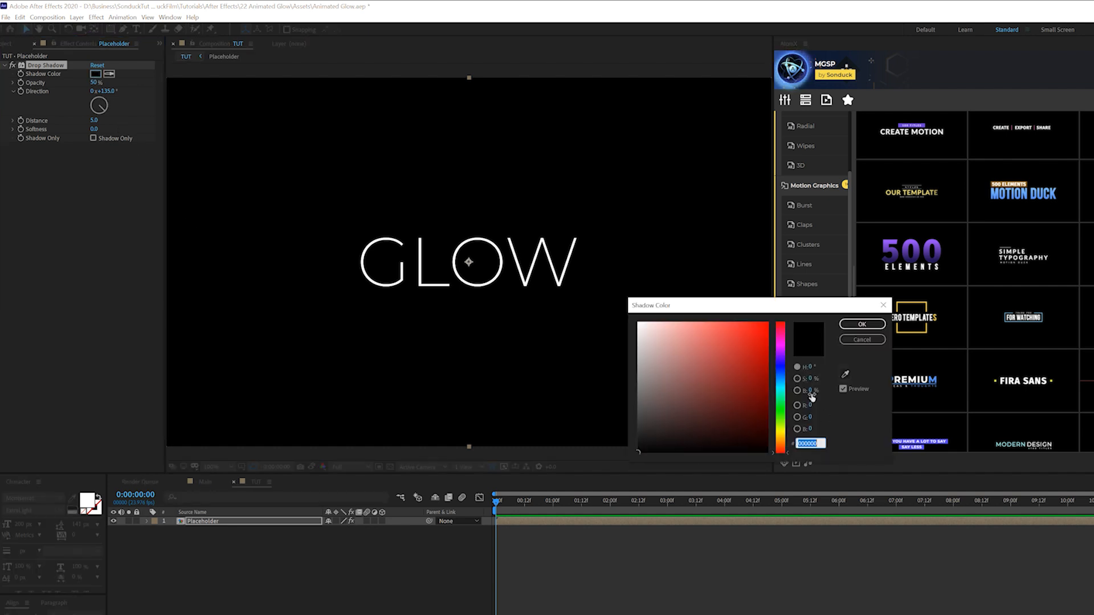
pyautogui.moveTo(783, 363); pyautogui.dragTo(782, 377)
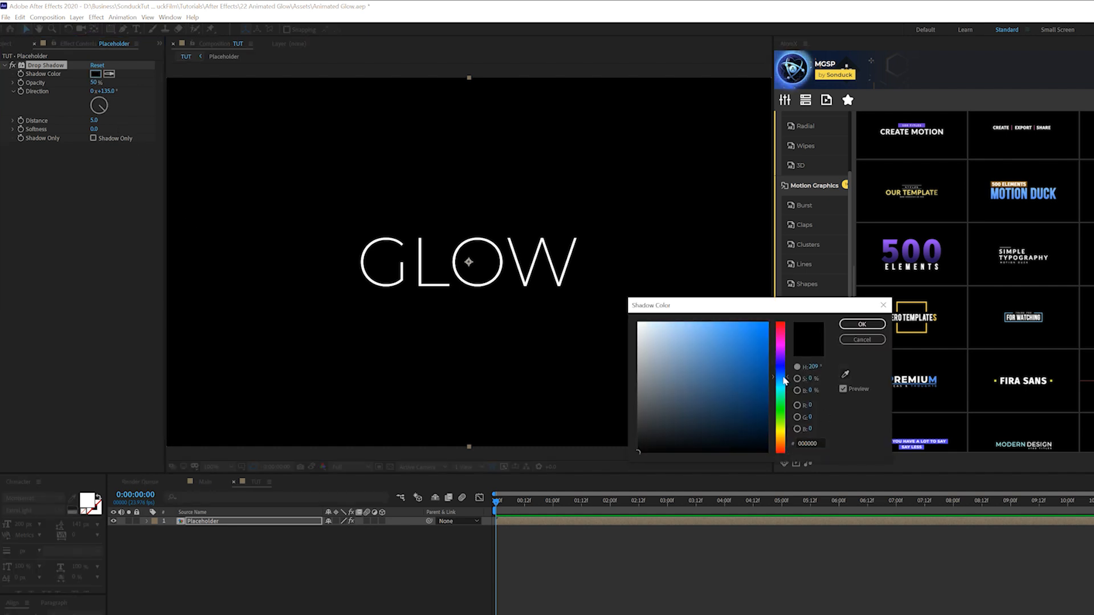
pyautogui.moveTo(724, 342); pyautogui.dragTo(744, 301)
pyautogui.click(862, 325)
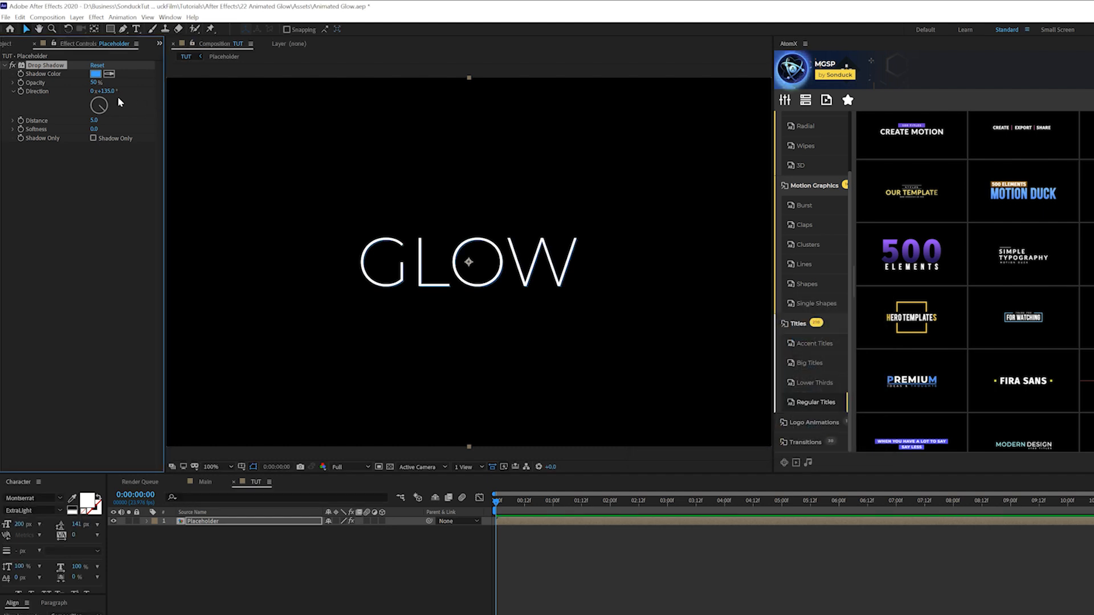
# Set the shadow Distance to 0 and Softness to 20.
pyautogui.click(95, 120)
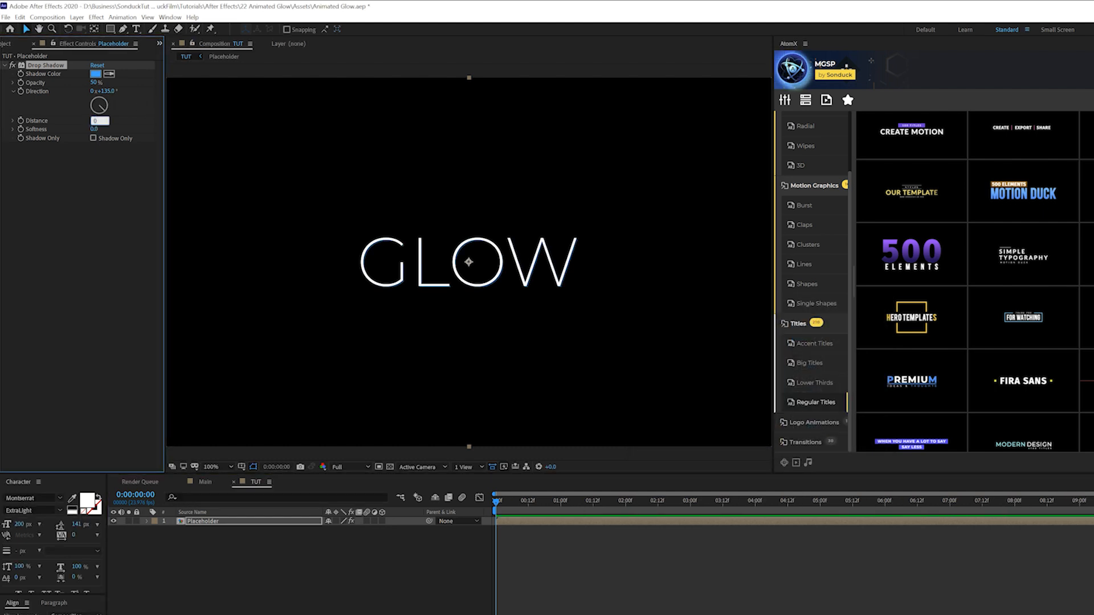
pyautogui.press('Tab')
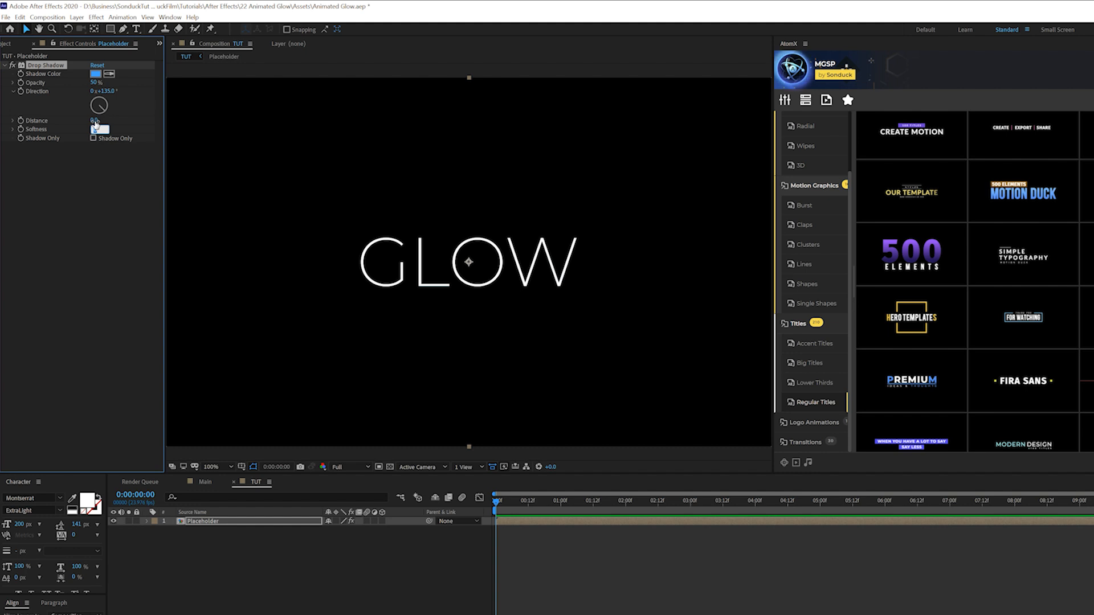
pyautogui.write('20')
pyautogui.press('Return')
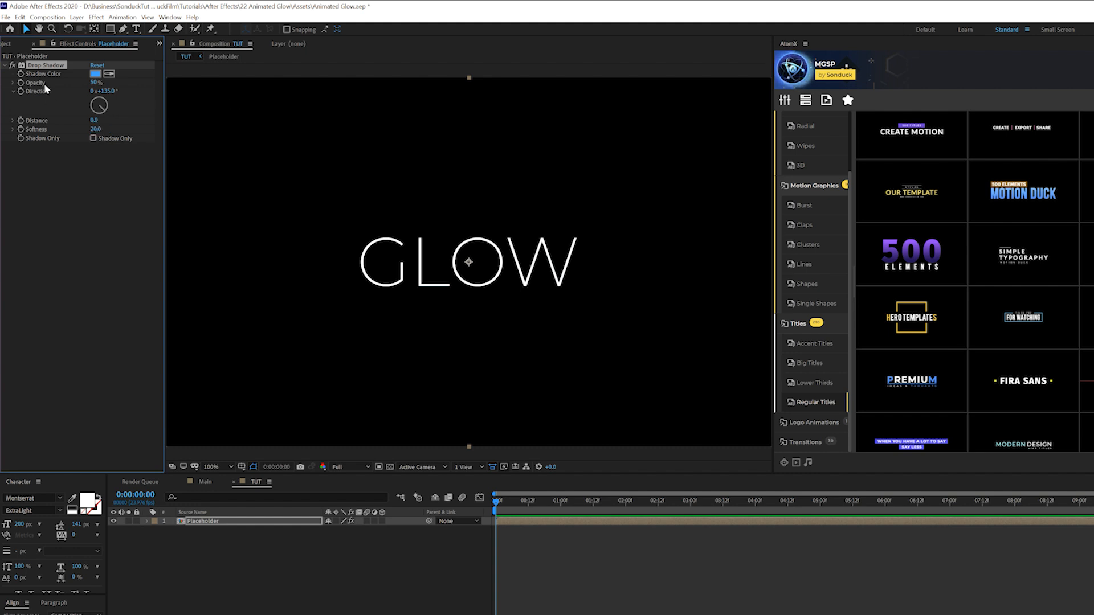
# Duplicate the Drop Shadow and raise Drop Shadow 2's Softness to 80, viewing at 200%.
pyautogui.click(20, 17)
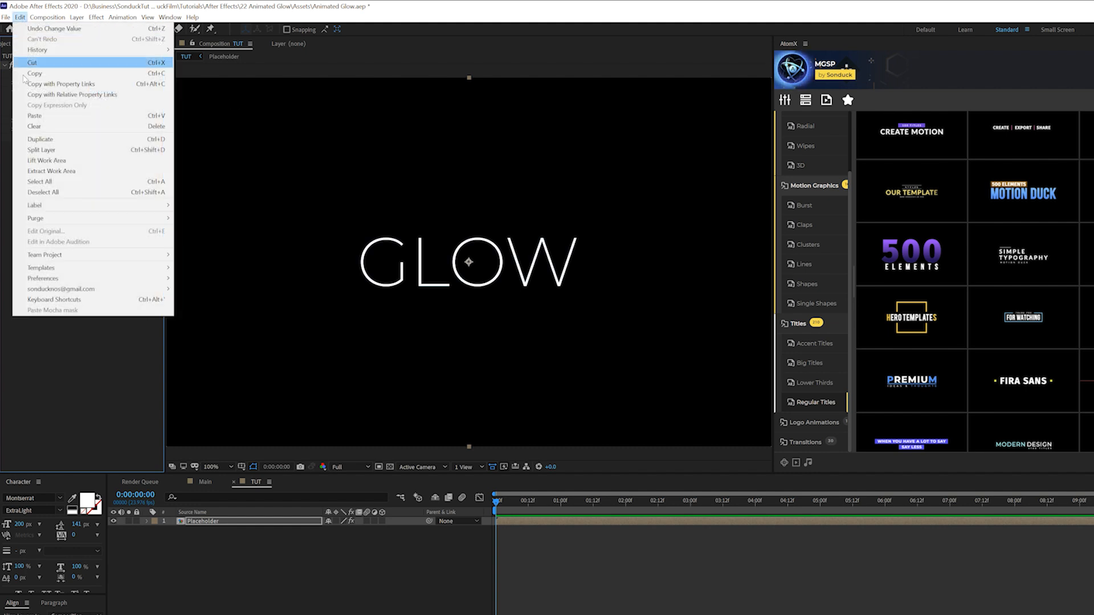
pyautogui.click(38, 138)
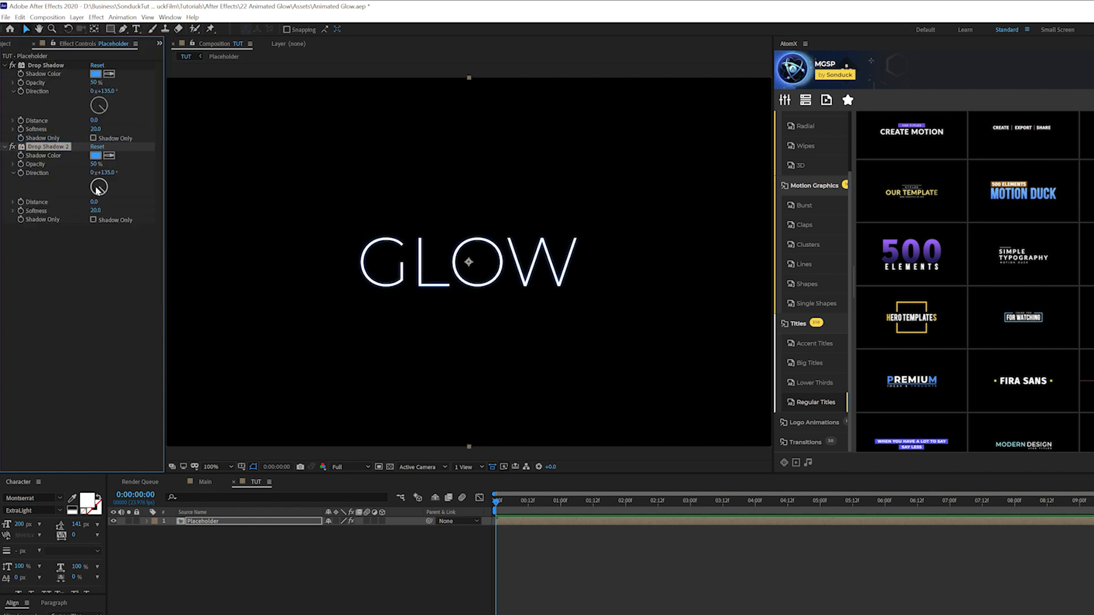
pyautogui.click(95, 210)
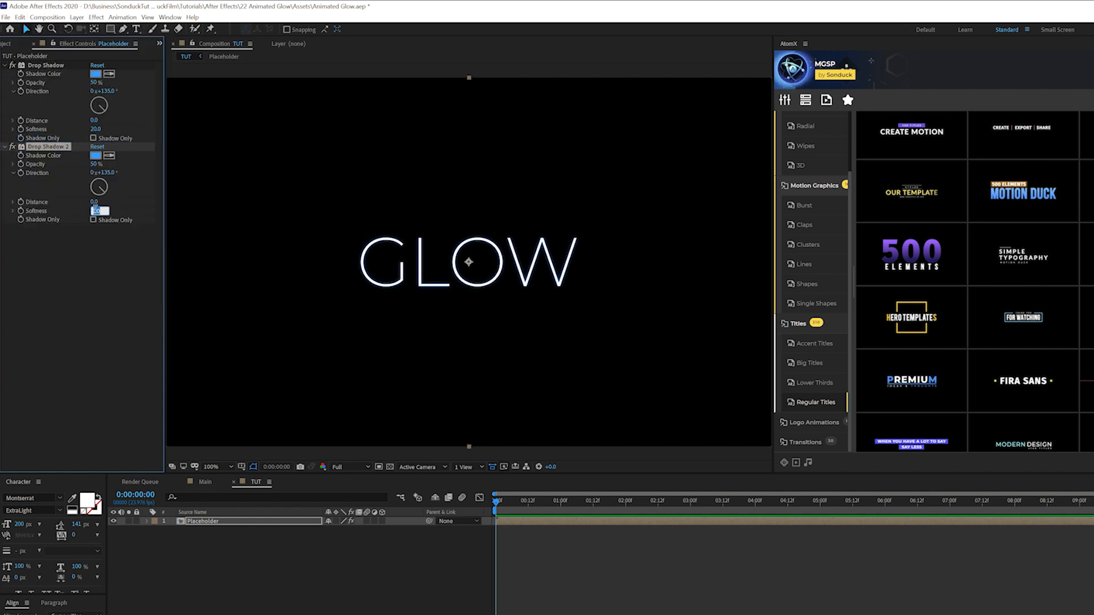
pyautogui.write('80')
pyautogui.click(102, 278)
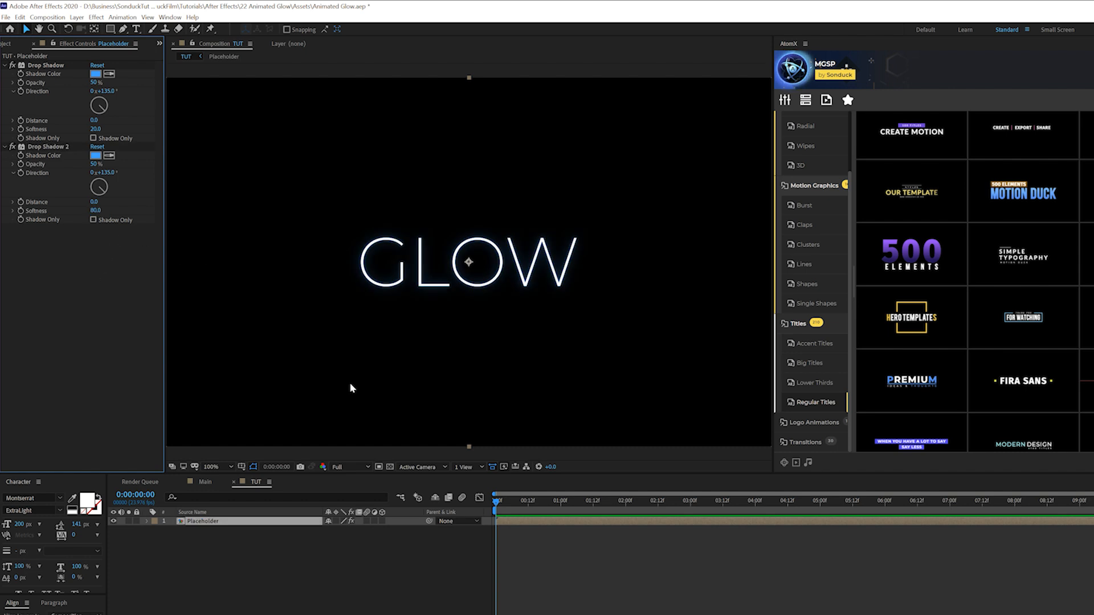
pyautogui.press('.')
pyautogui.press('.')
pyautogui.press(',')
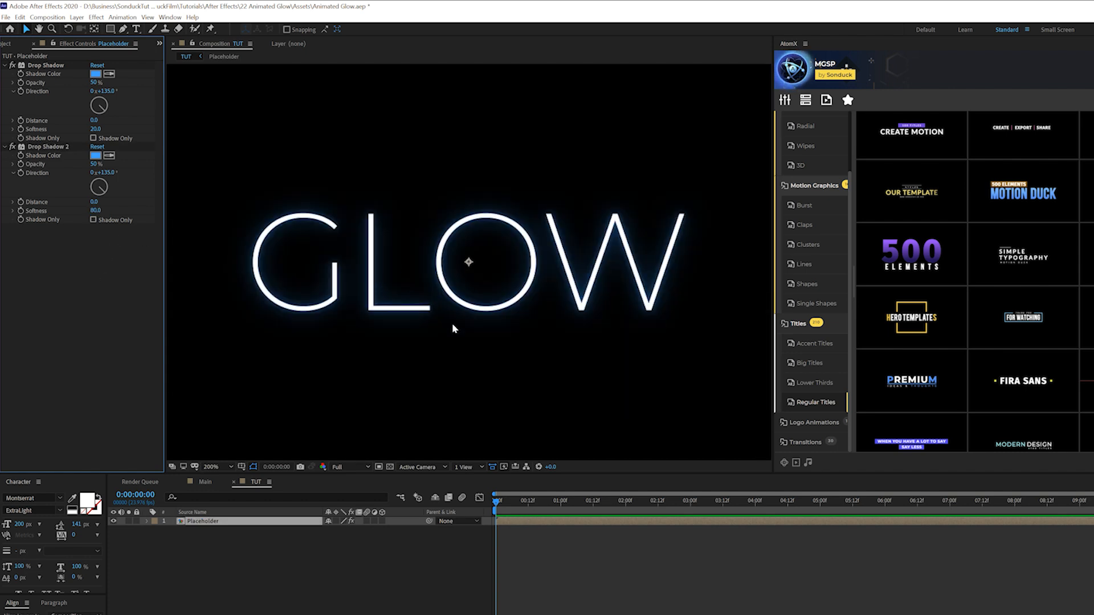
# Add a Stylize Glow effect and set Glow Colors to A & B Colors.
pyautogui.click(96, 17)
pyautogui.moveTo(109, 295)
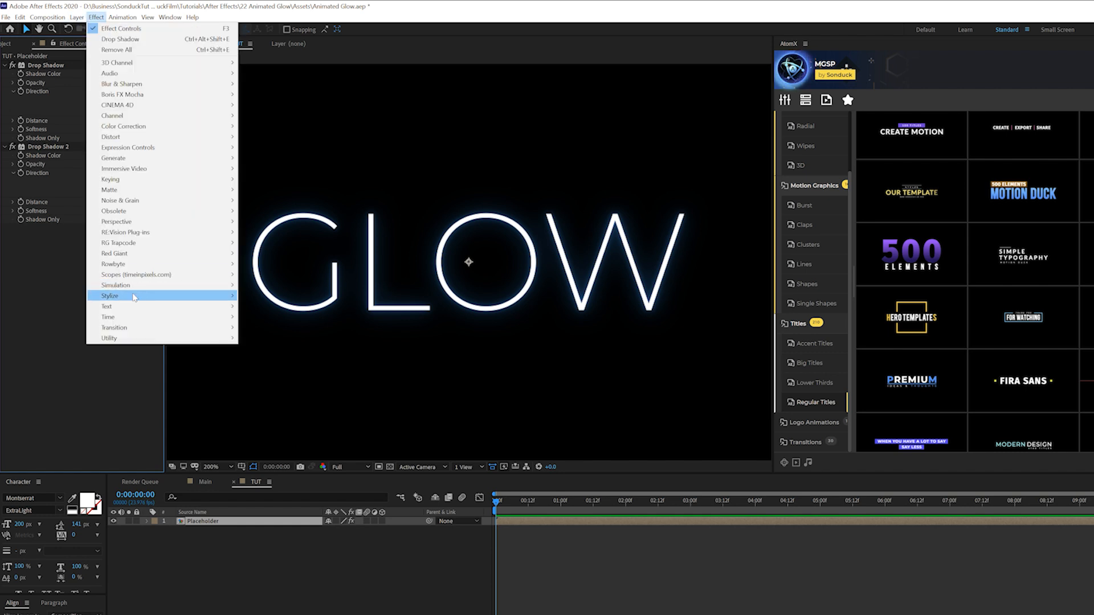
pyautogui.click(258, 465)
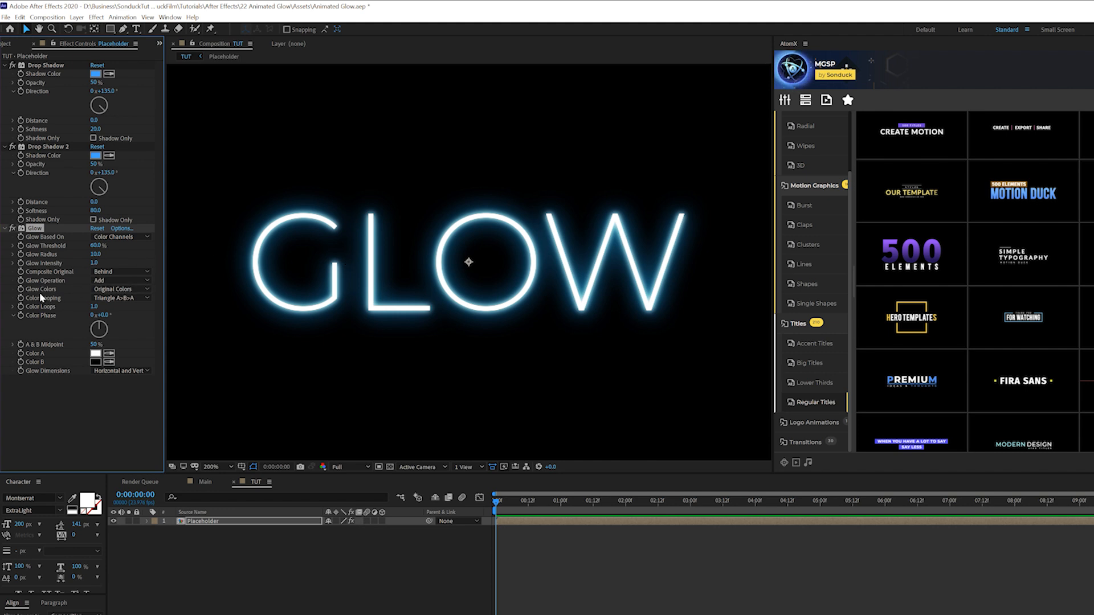
pyautogui.click(119, 289)
pyautogui.click(120, 310)
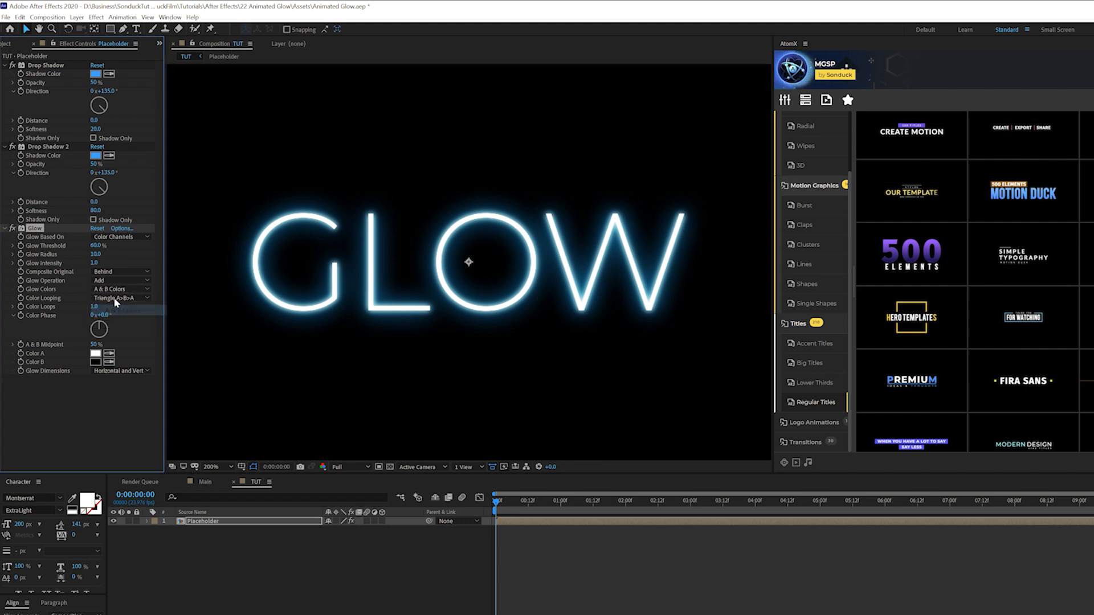
# Set Color Looping to Sawtooth B>A and bring up the Color A picker beside the shadow swatch.
pyautogui.click(107, 300)
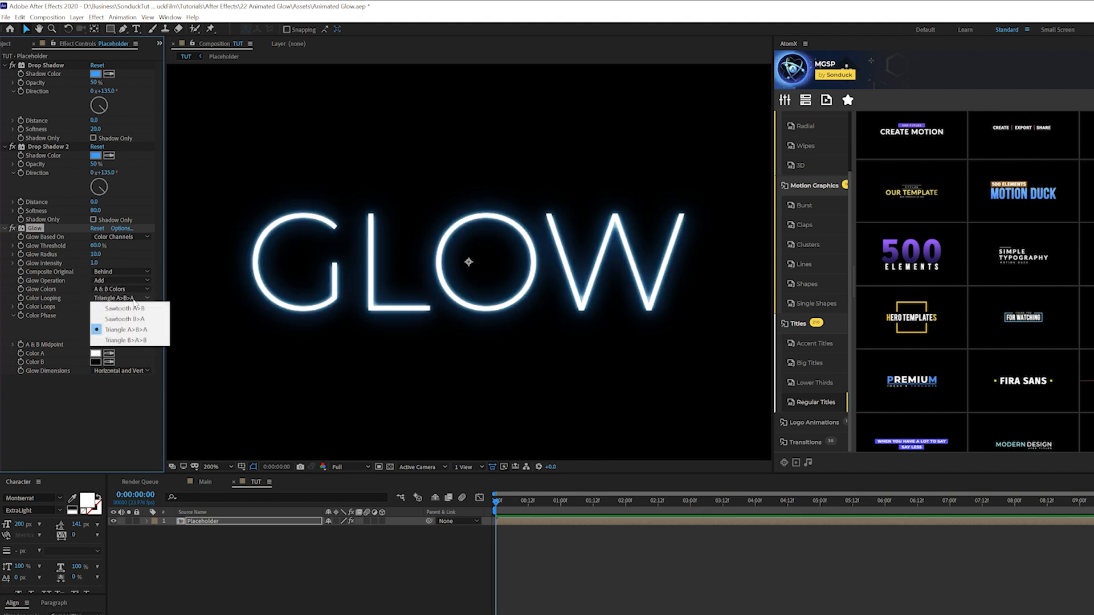
pyautogui.click(126, 320)
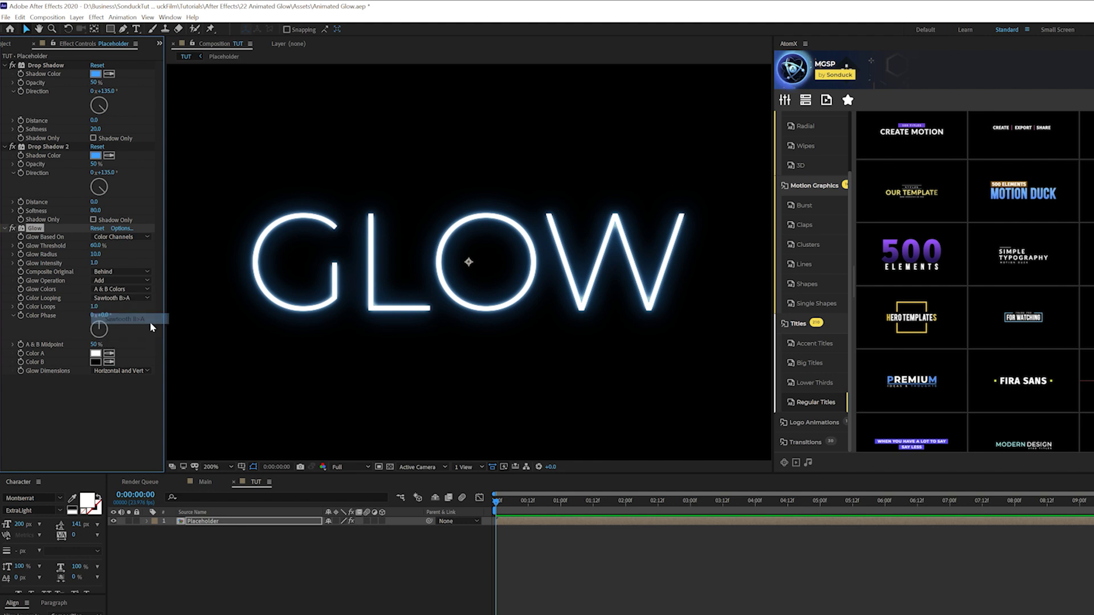
pyautogui.click(95, 354)
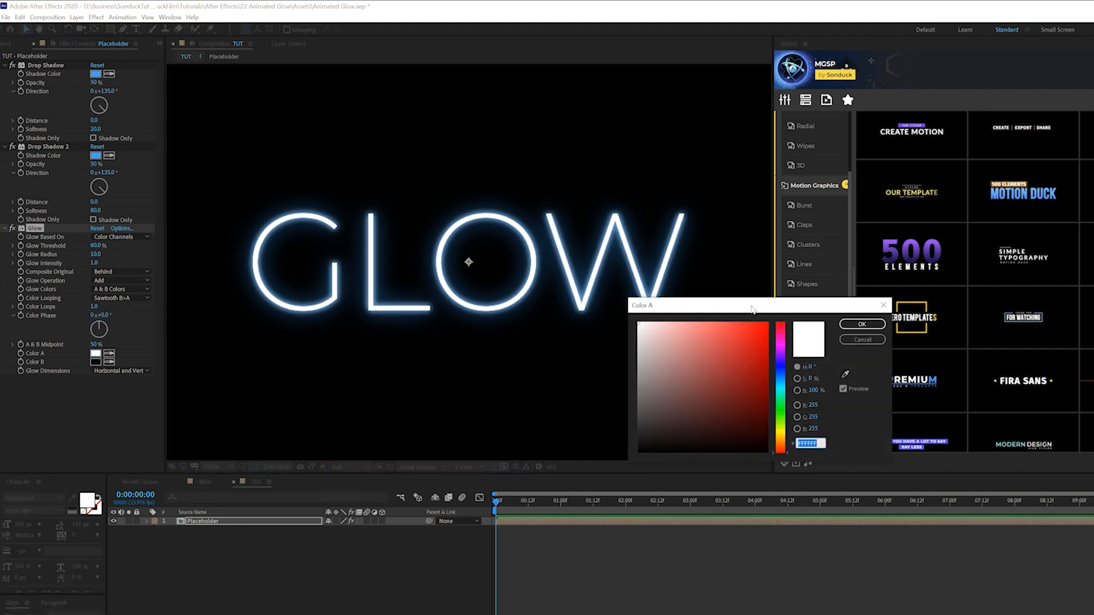
pyautogui.moveTo(752, 309); pyautogui.dragTo(493, 287)
# Eyedropper Drop Shadow 2's blue into Color A and set Glow Intensity to 2.0.
pyautogui.click(587, 353)
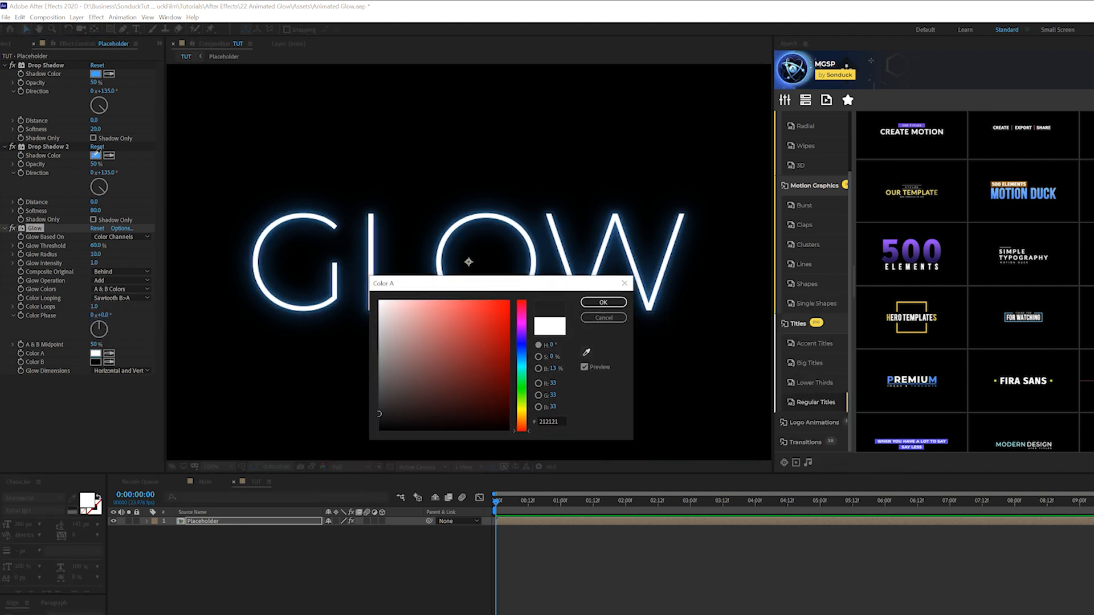
pyautogui.click(96, 154)
pyautogui.press('Return')
pyautogui.write('1')
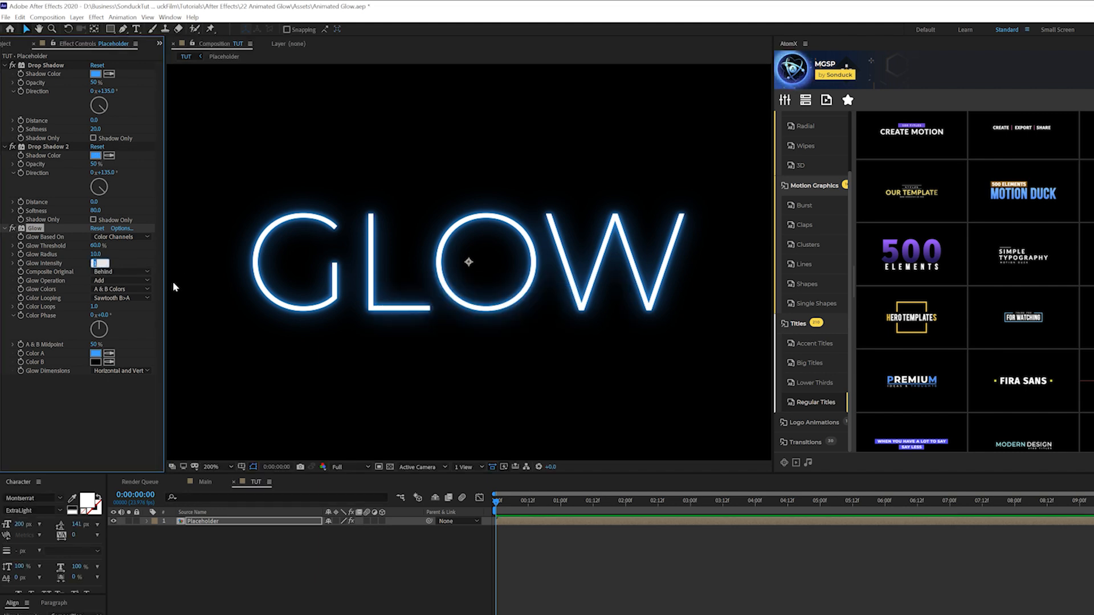
pyautogui.press('Return')
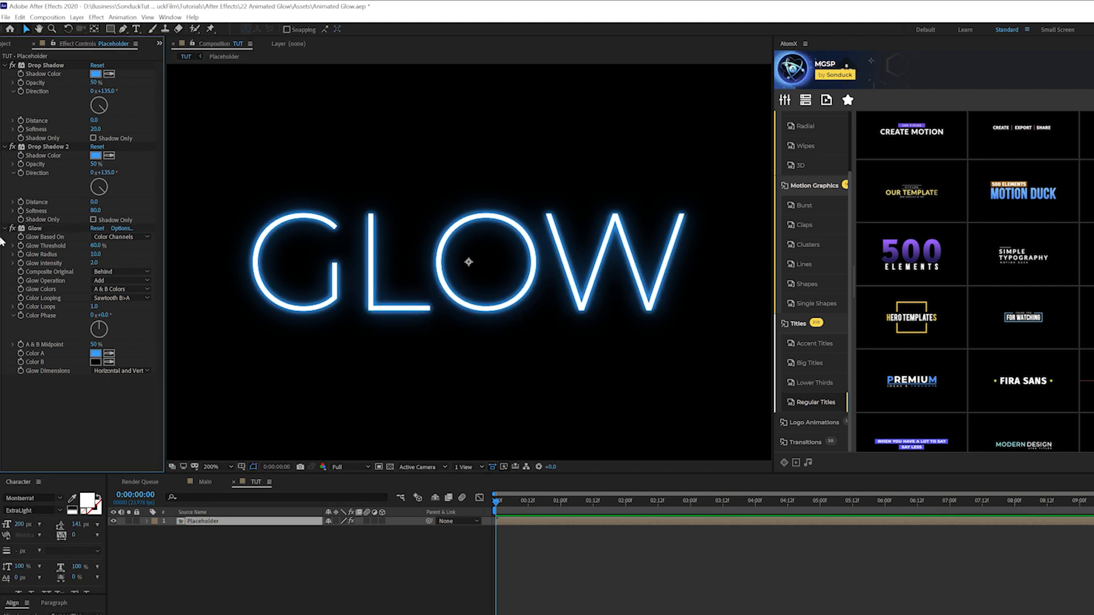
pyautogui.click(36, 230)
# Duplicate the Glow and scrub Glow 2's threshold up to about 75%, previewing at 100%.
pyautogui.hotkey('ctrl', 'd')
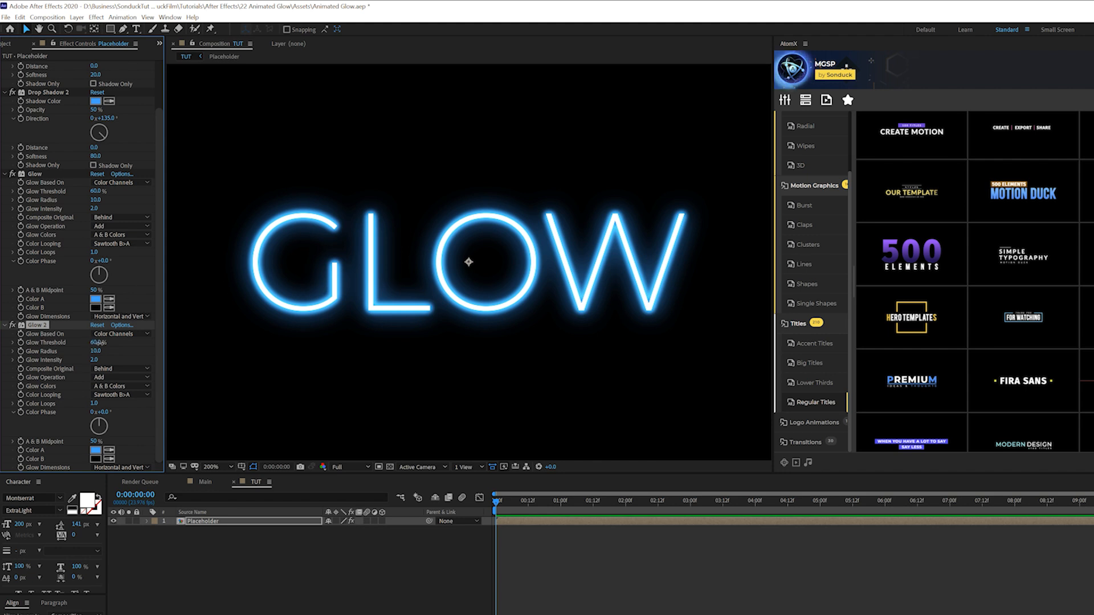
pyautogui.moveTo(99, 342); pyautogui.dragTo(145, 354)
pyautogui.press(',')
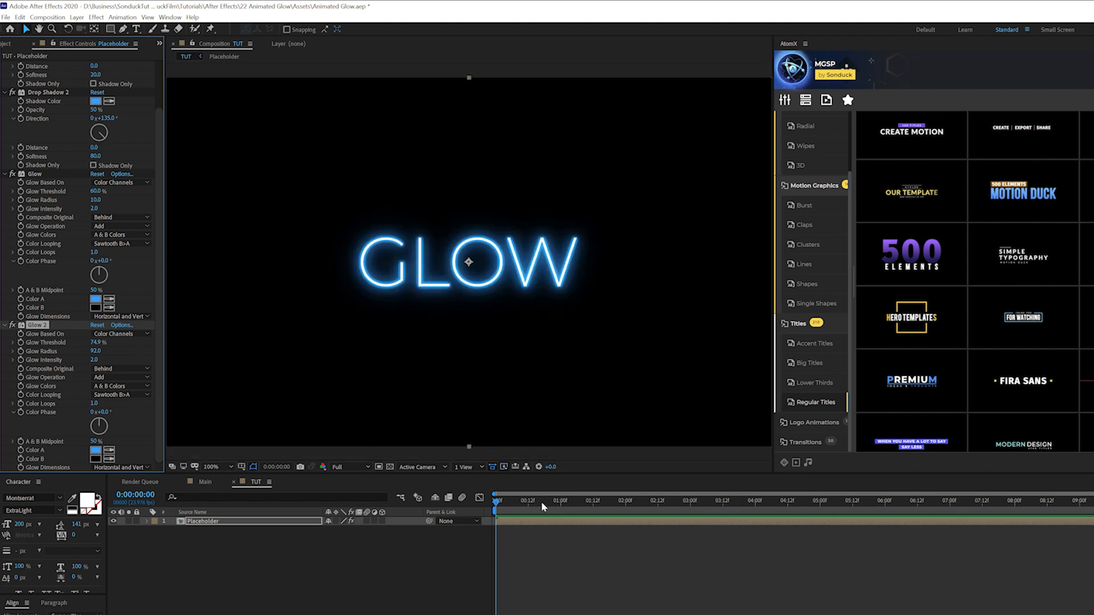
pyautogui.moveTo(541, 504)
pyautogui.mouseDown()
pyautogui.moveTo(579, 500)
pyautogui.moveTo(488, 497)
pyautogui.mouseUp()
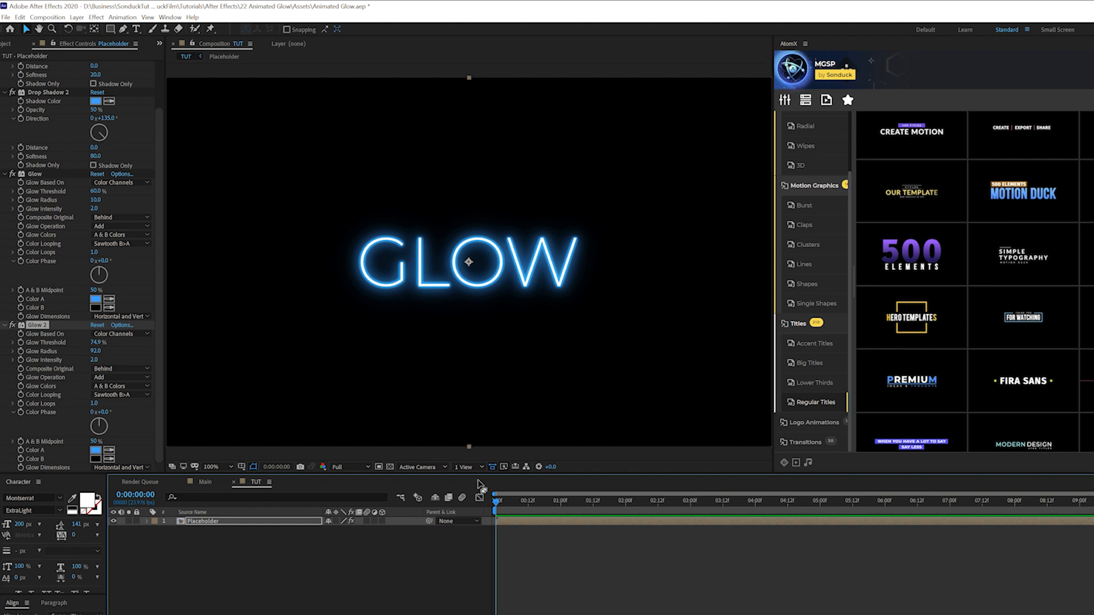
pyautogui.moveTo(514, 503)
pyautogui.mouseDown()
pyautogui.moveTo(564, 503)
pyautogui.moveTo(503, 503)
pyautogui.mouseUp()
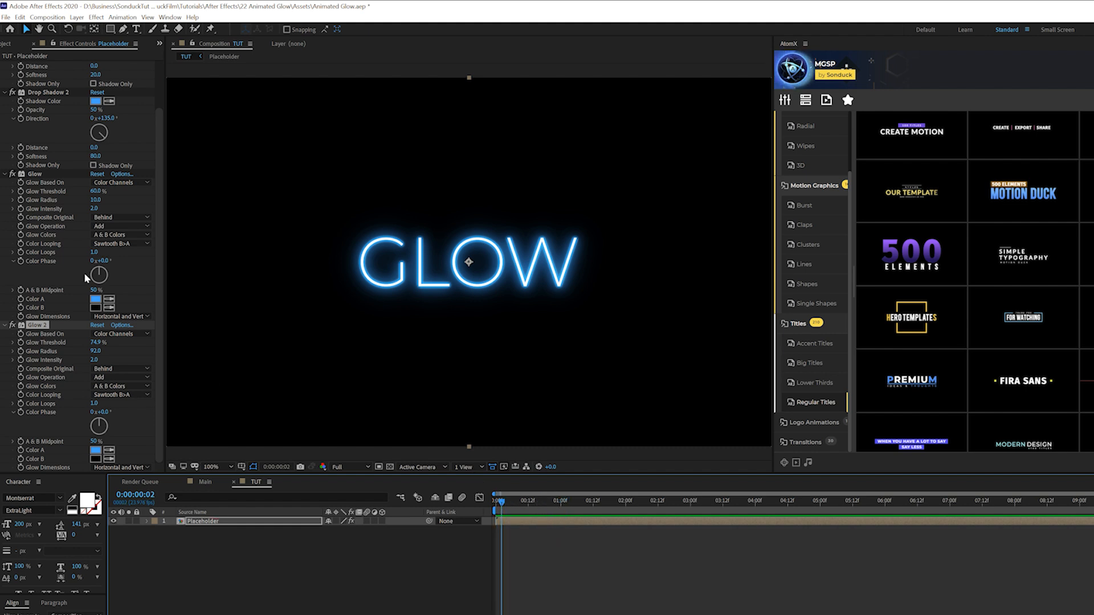
# Add CC Radial Blur to the title with Type set to Centered Zoom.
pyautogui.click(96, 18)
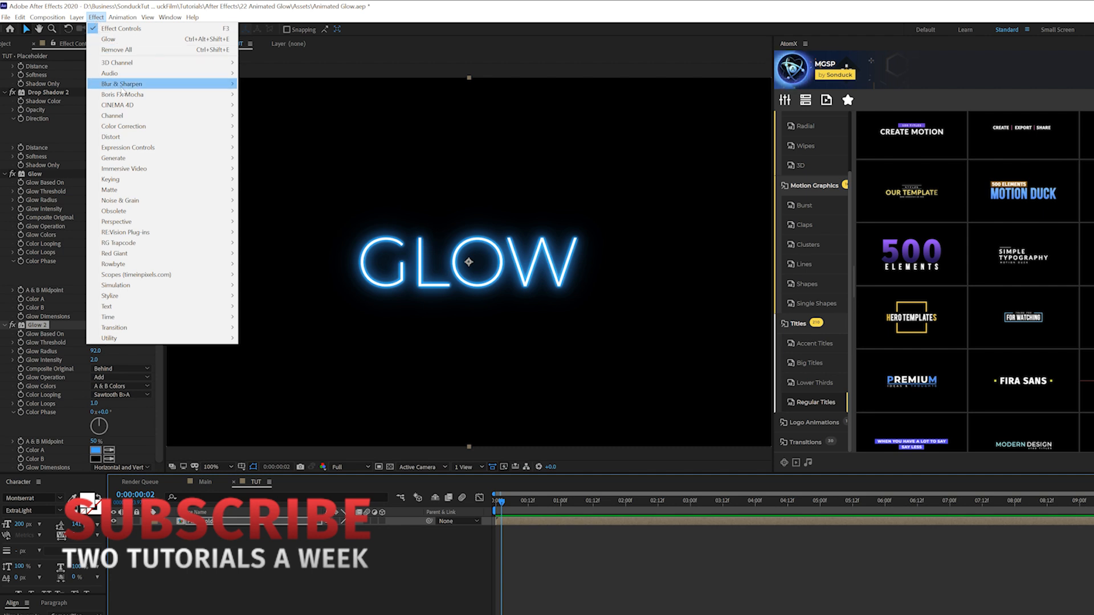
pyautogui.moveTo(122, 84)
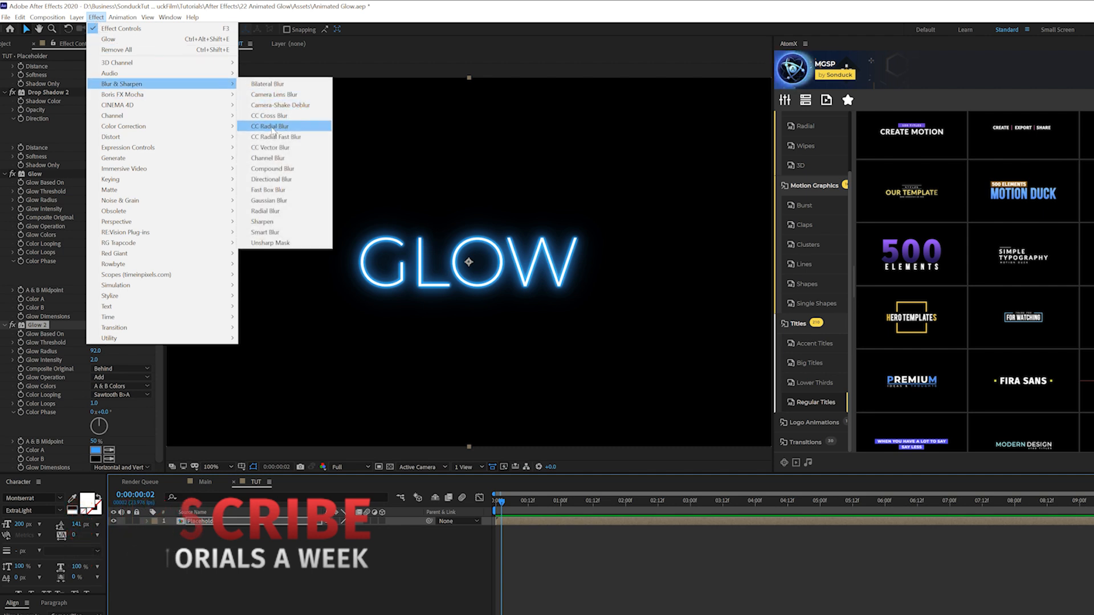
pyautogui.click(272, 127)
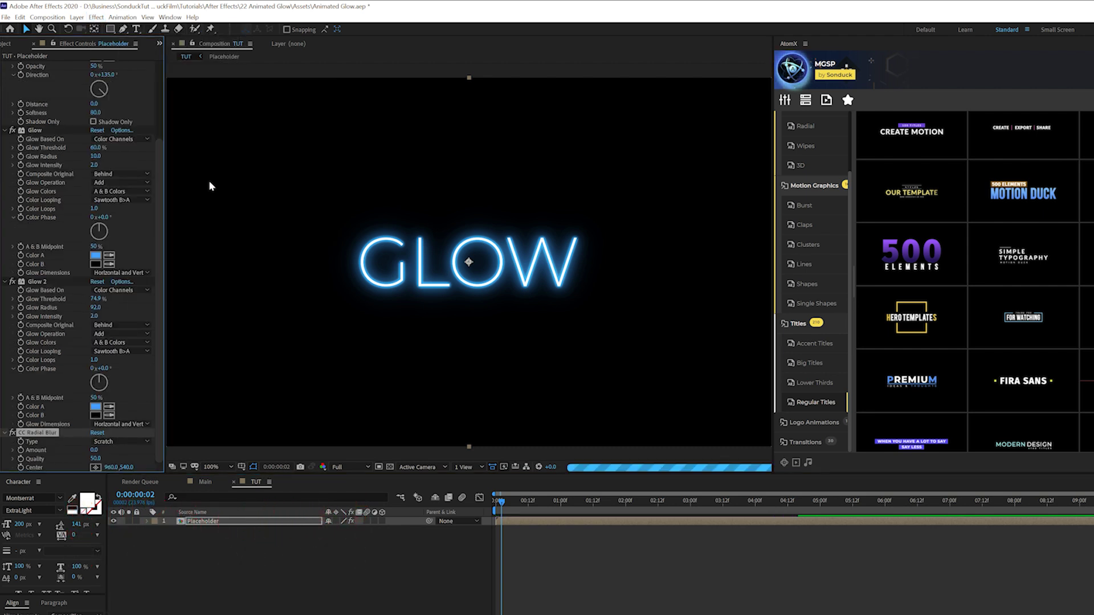
pyautogui.click(108, 442)
pyautogui.click(113, 474)
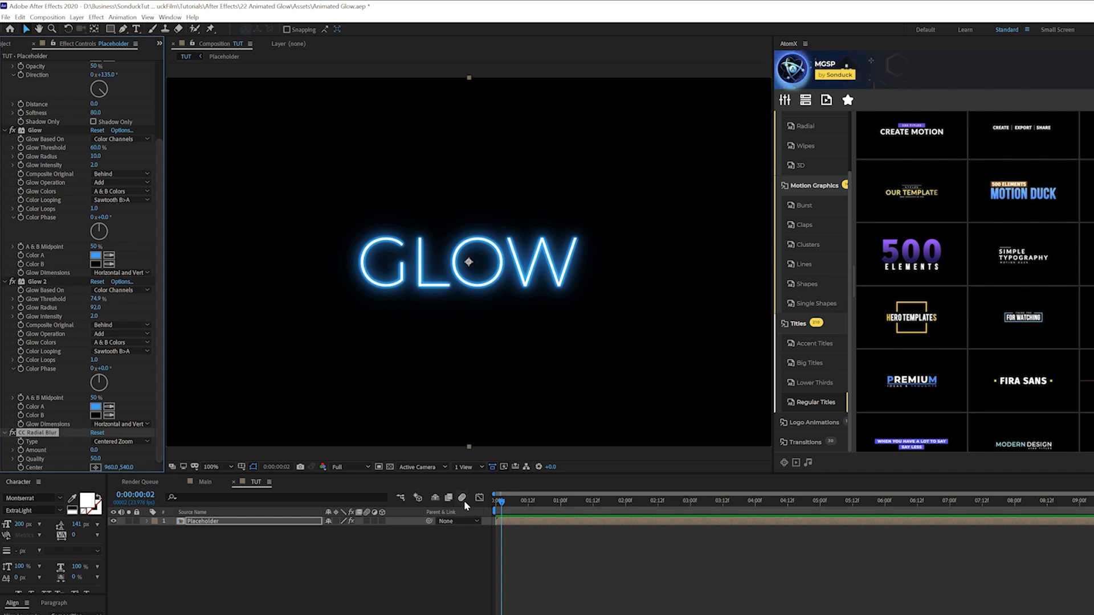
# Keyframe Amount 0 at the start and 20 at about frame 22, then inspect the blur.
pyautogui.moveTo(500, 501); pyautogui.dragTo(494, 502)
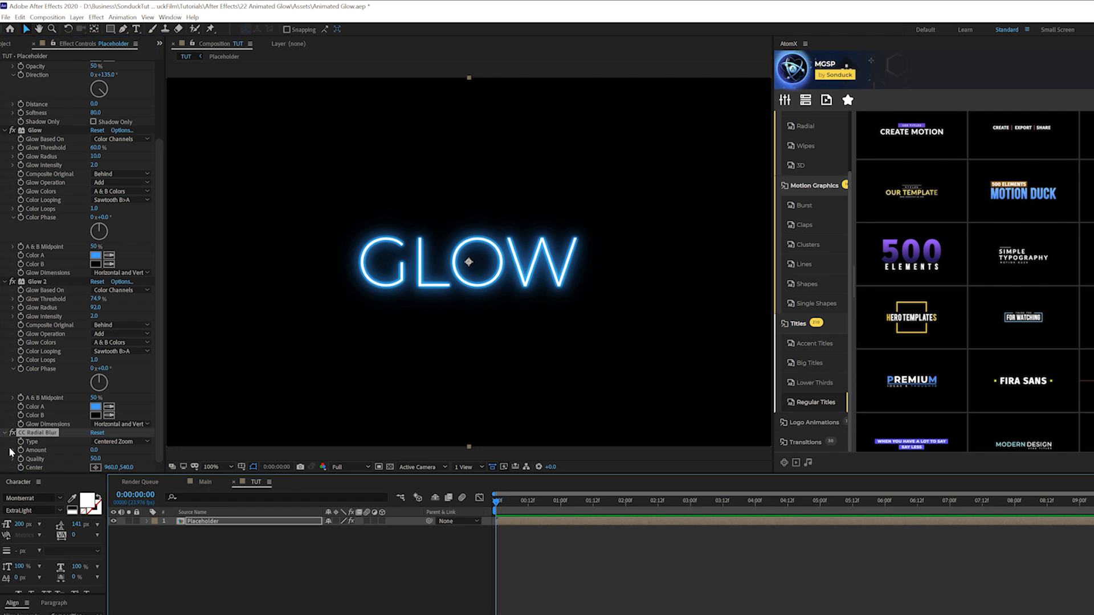
pyautogui.moveTo(525, 501); pyautogui.dragTo(556, 508)
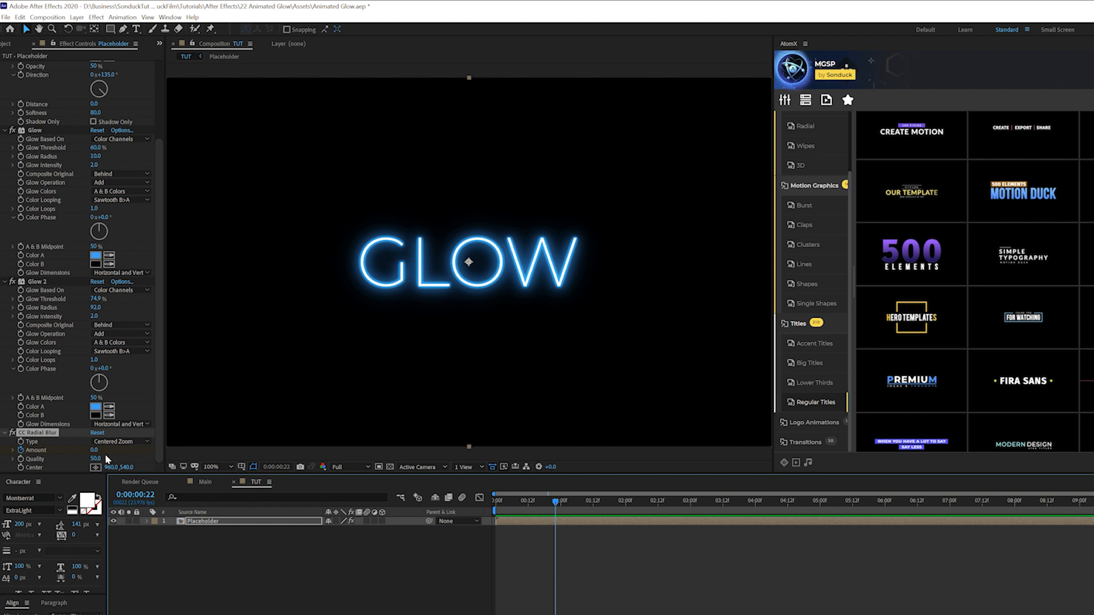
pyautogui.moveTo(95, 454); pyautogui.dragTo(105, 451)
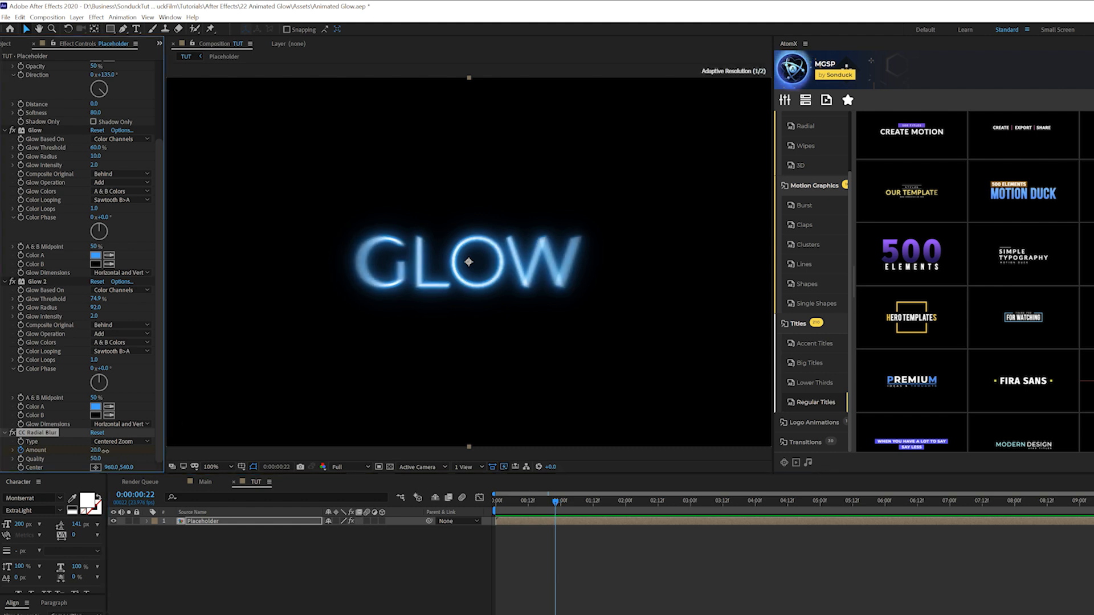
pyautogui.click(299, 558)
pyautogui.press('.')
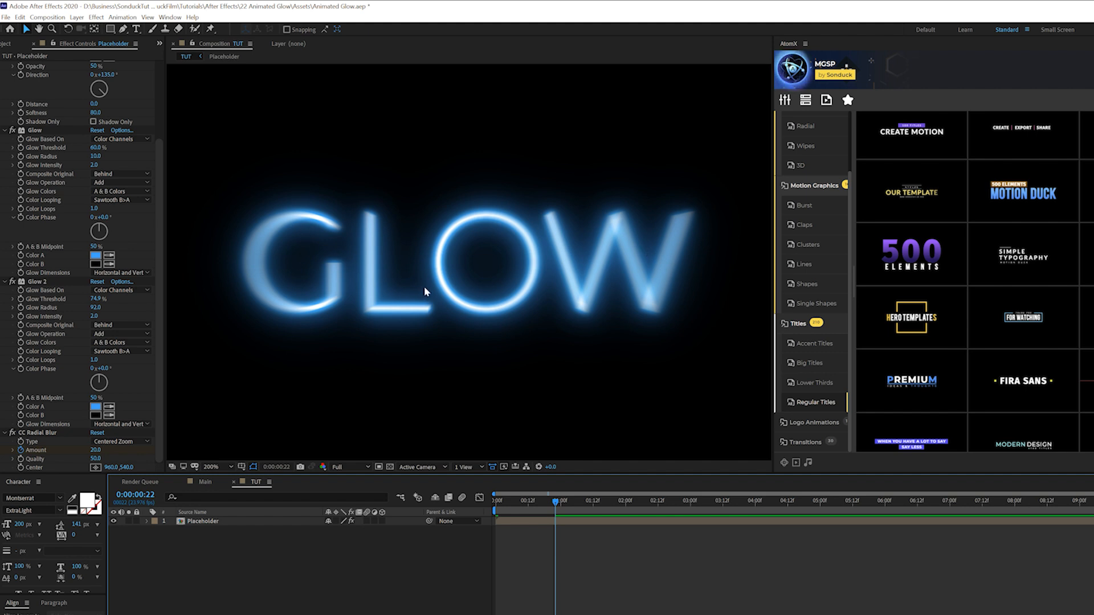
pyautogui.press(',')
# Add a loopOut("pingpong") expression to the Amount property and play back the pulsing blur.
pyautogui.click(244, 521)
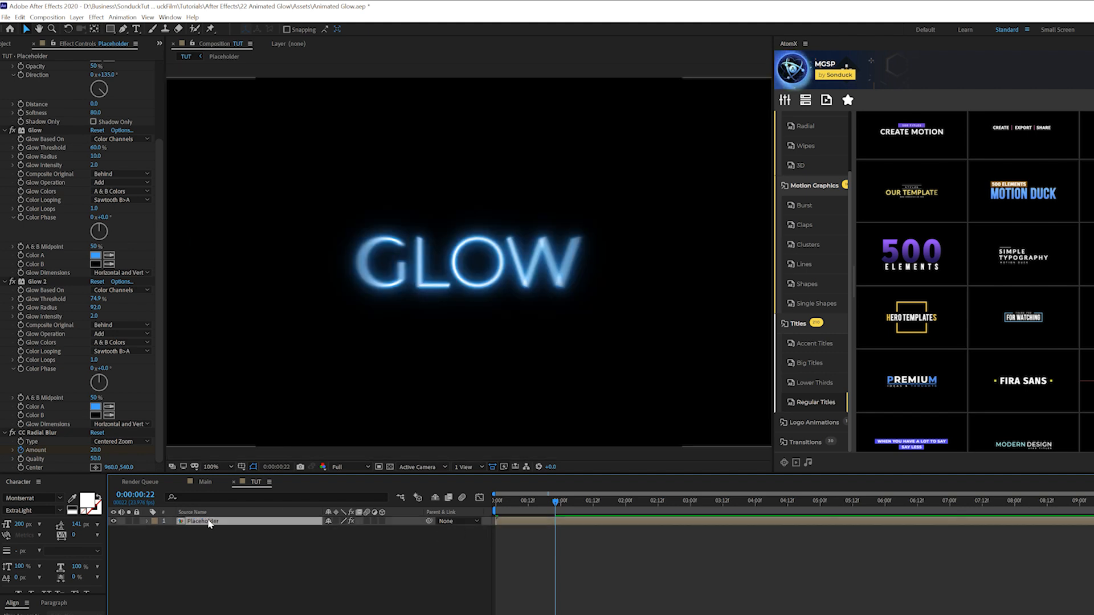
pyautogui.press('u')
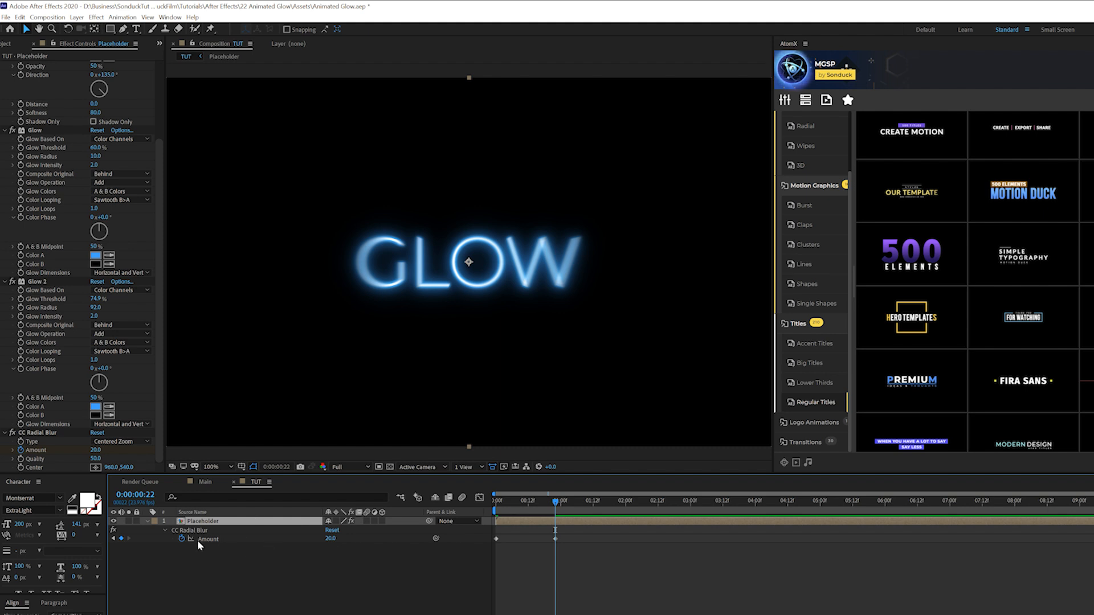
pyautogui.keyDown('alt'); pyautogui.click(182, 540); pyautogui.keyUp('alt')
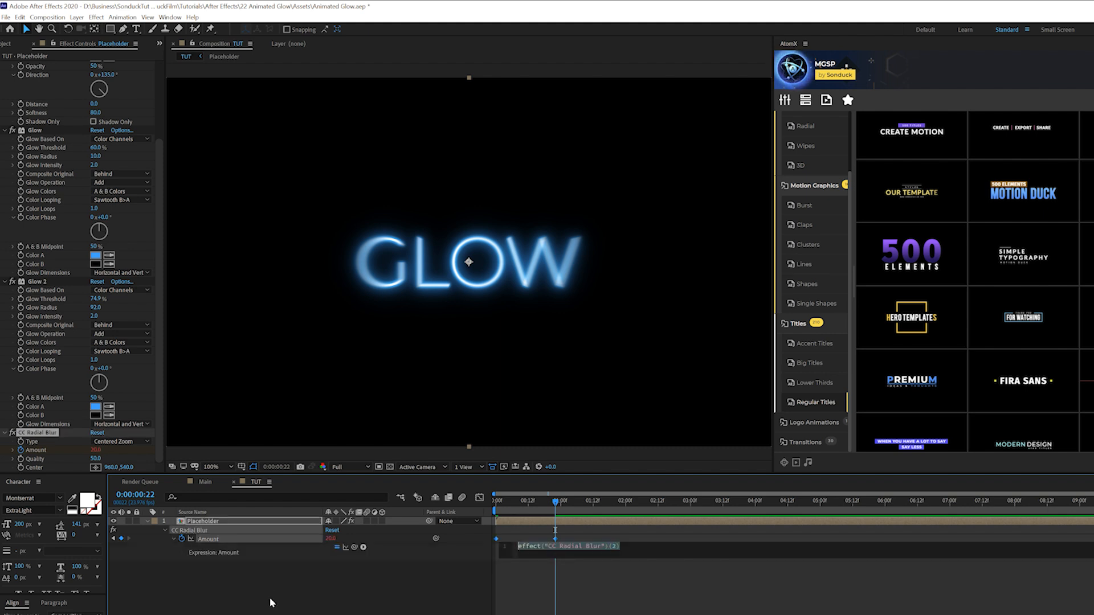
pyautogui.write('loopOu')
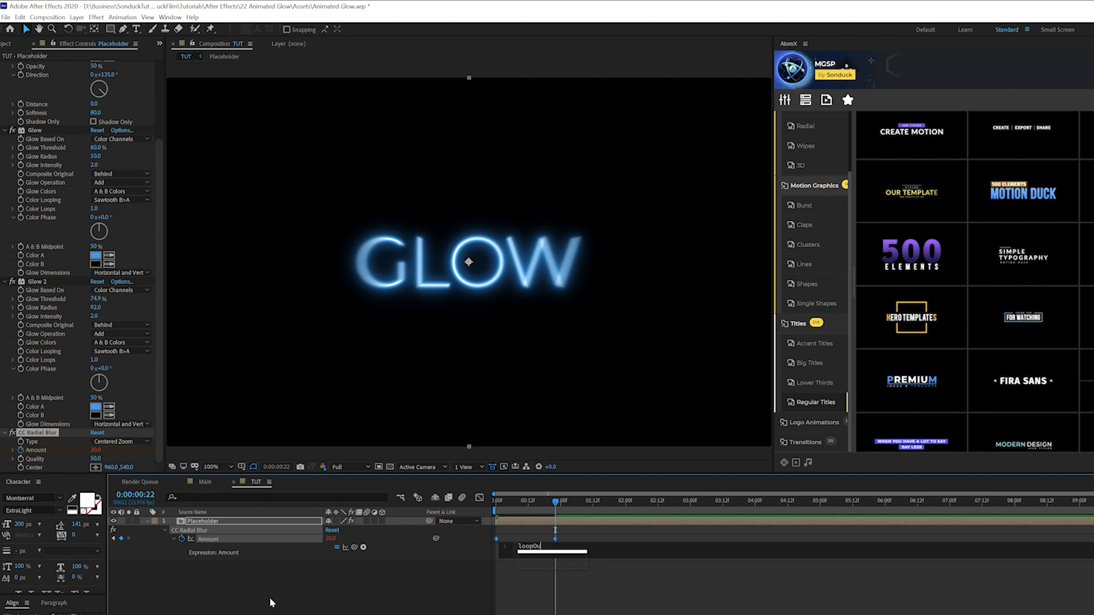
pyautogui.write('t(')
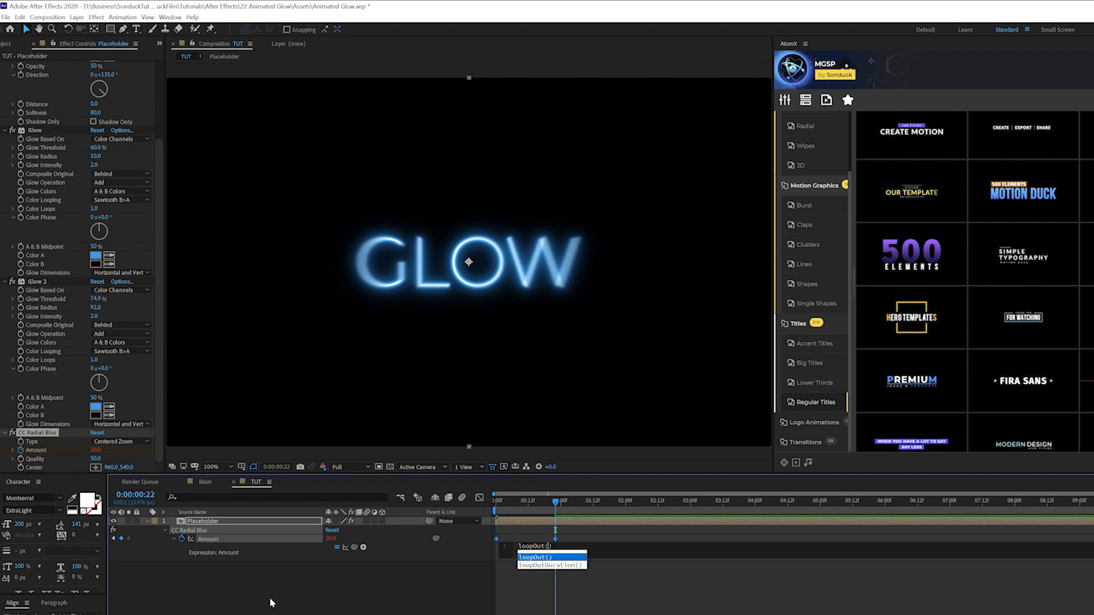
pyautogui.write('"')
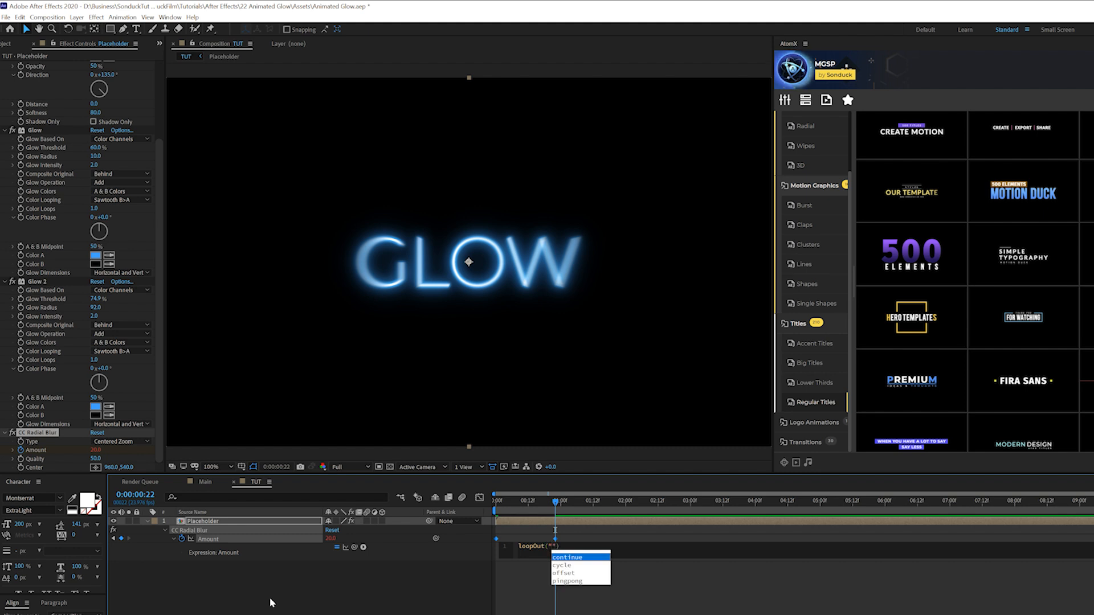
pyautogui.write('pingpong')
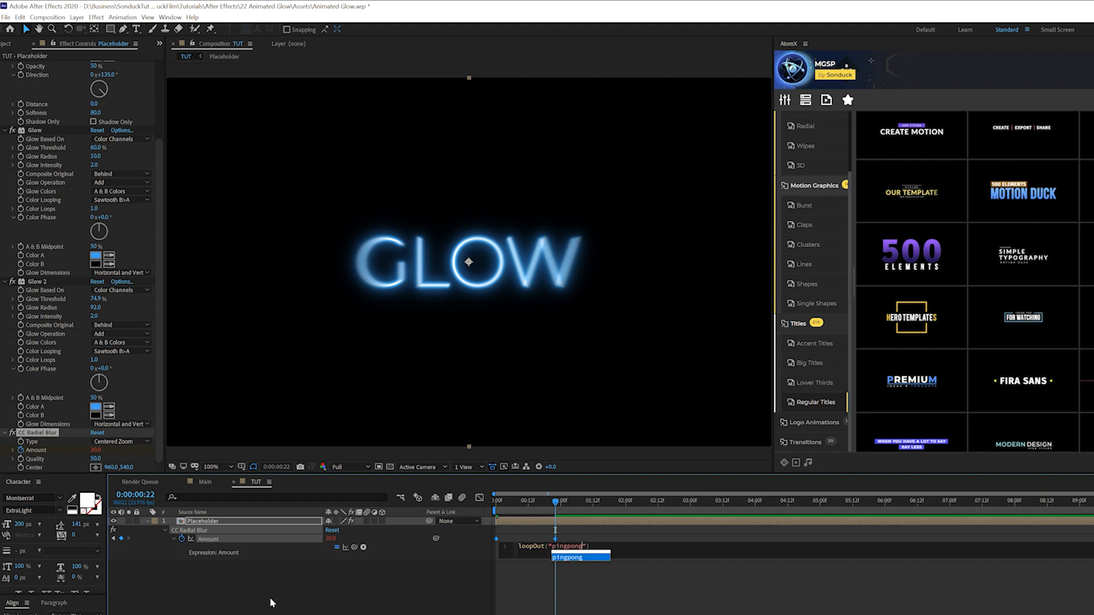
pyautogui.click(576, 609)
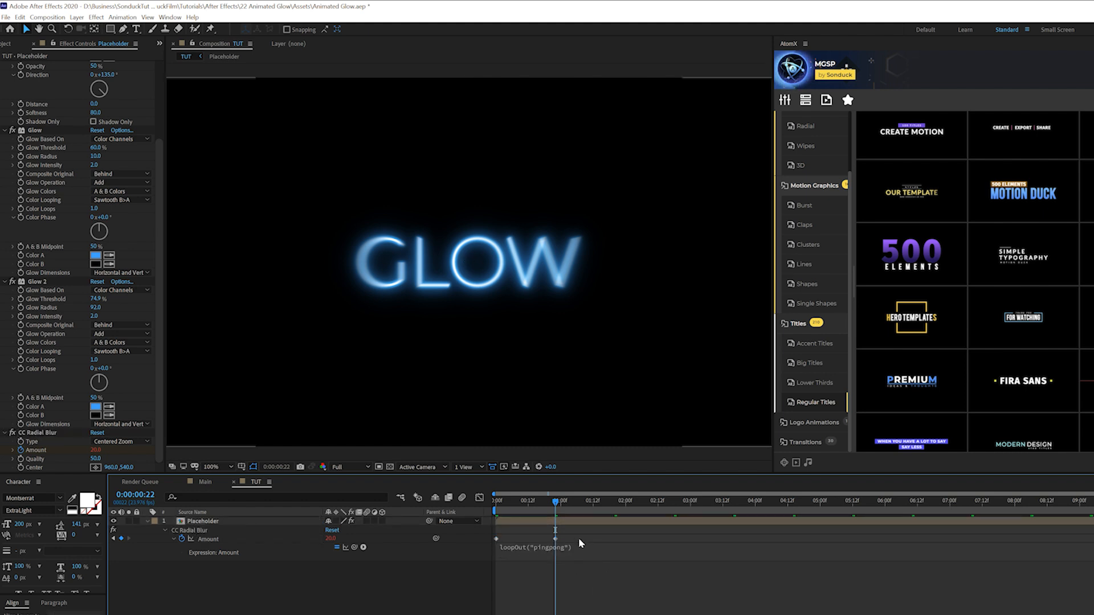
pyautogui.press('space')
pyautogui.press('.')
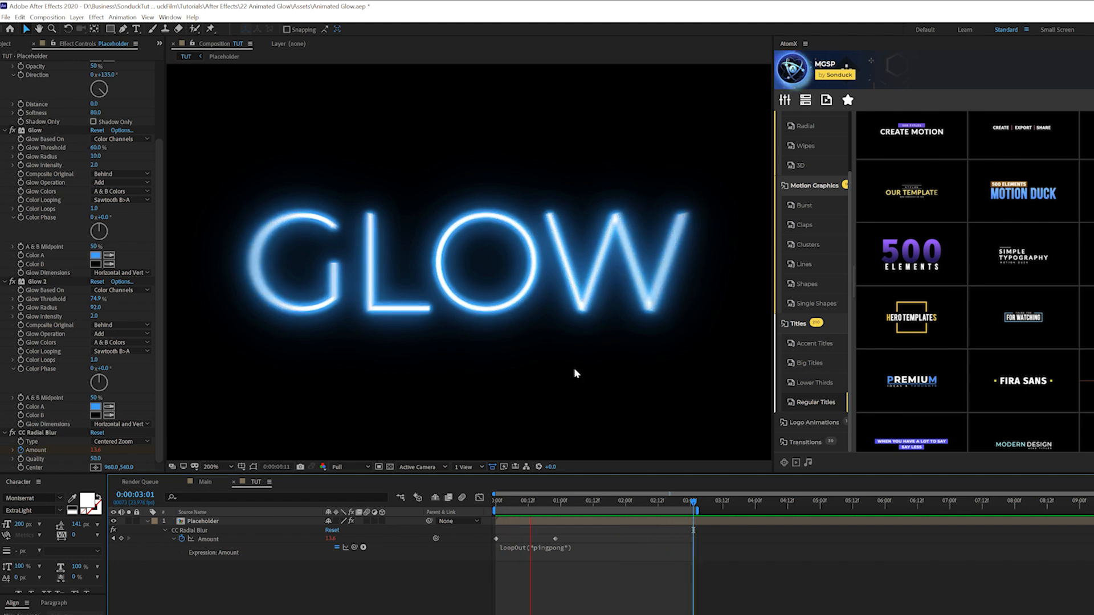
pyautogui.moveTo(592, 500); pyautogui.dragTo(599, 503)
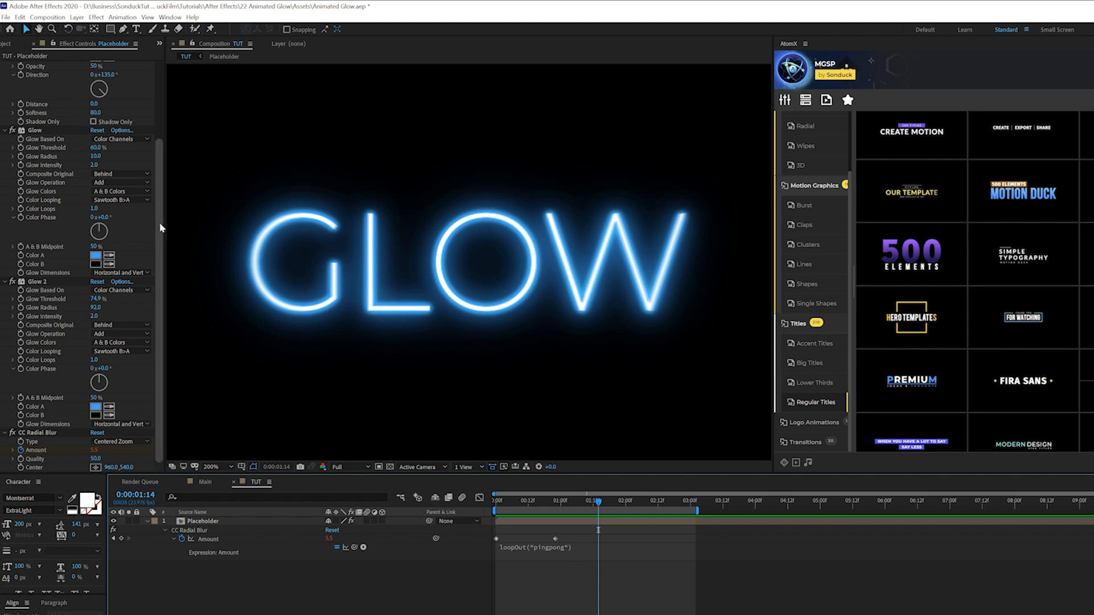
pyautogui.scroll(3, 79, 158)
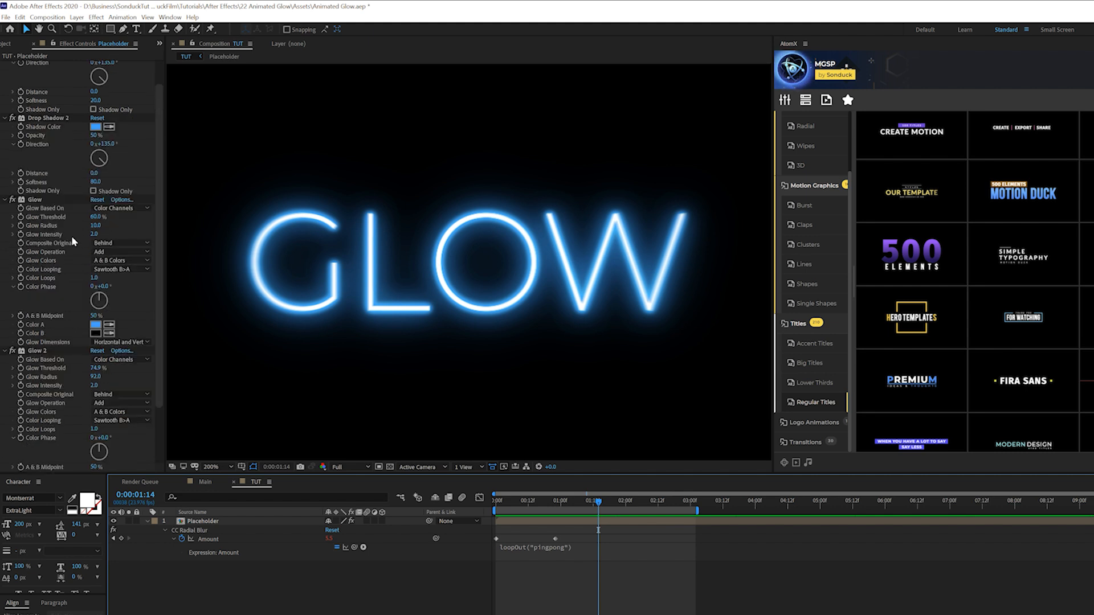
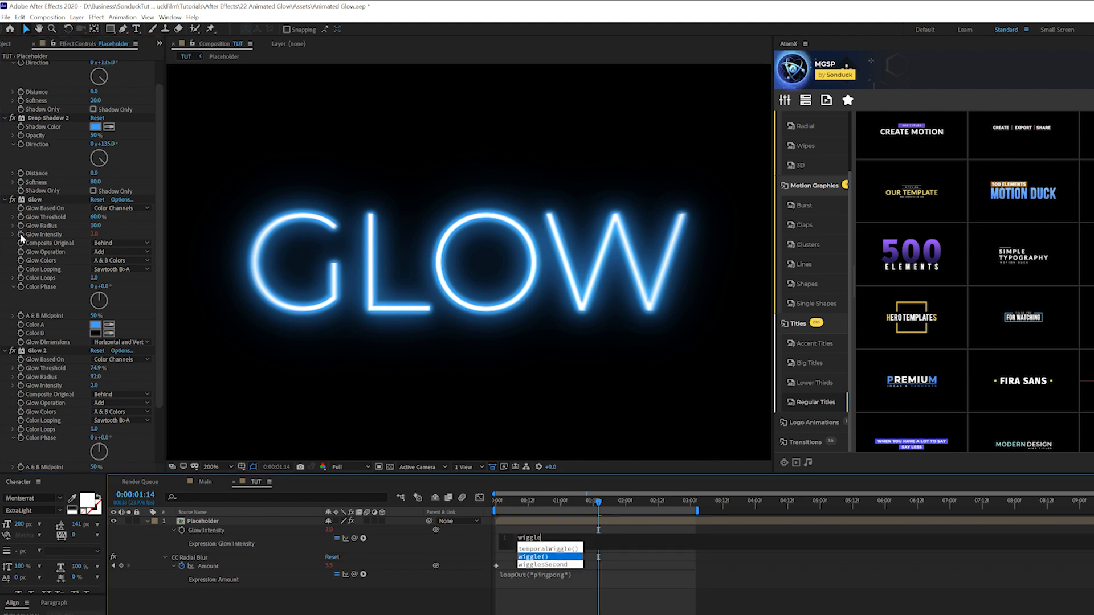
pyautogui.write('wiggle(2,2')
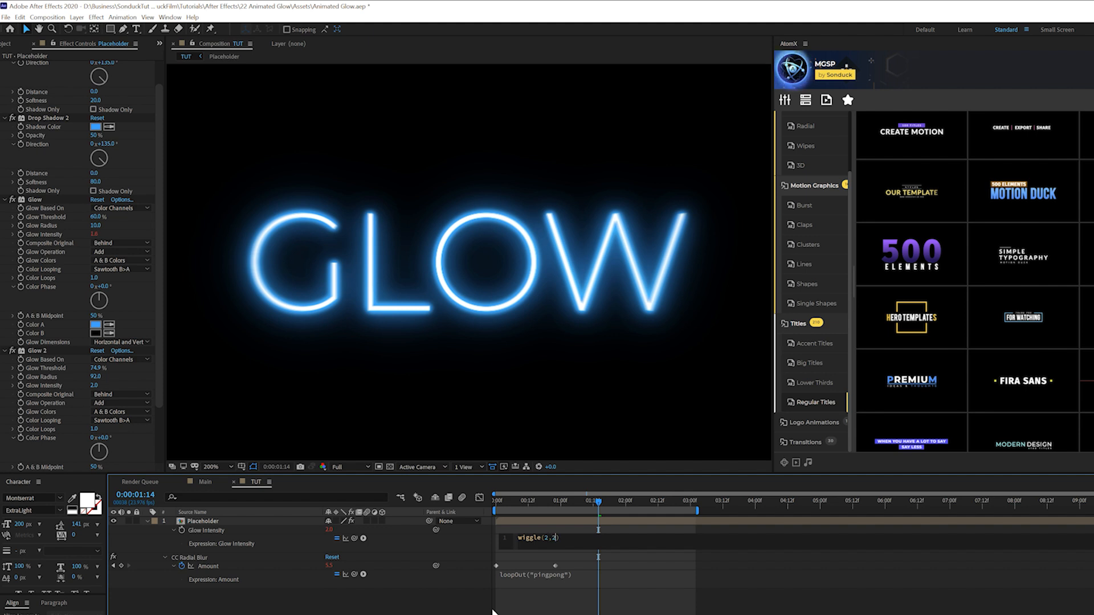
# Preview the glow-intensity flicker by scrubbing and playing the timeline.
pyautogui.moveTo(548, 498); pyautogui.dragTo(586, 509)
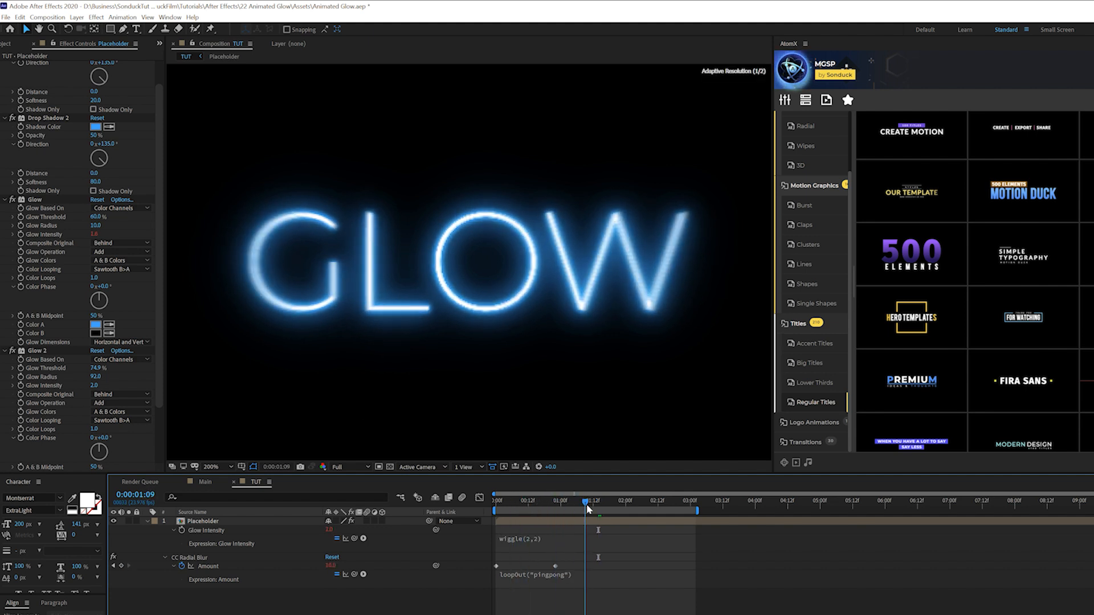
pyautogui.press('space')
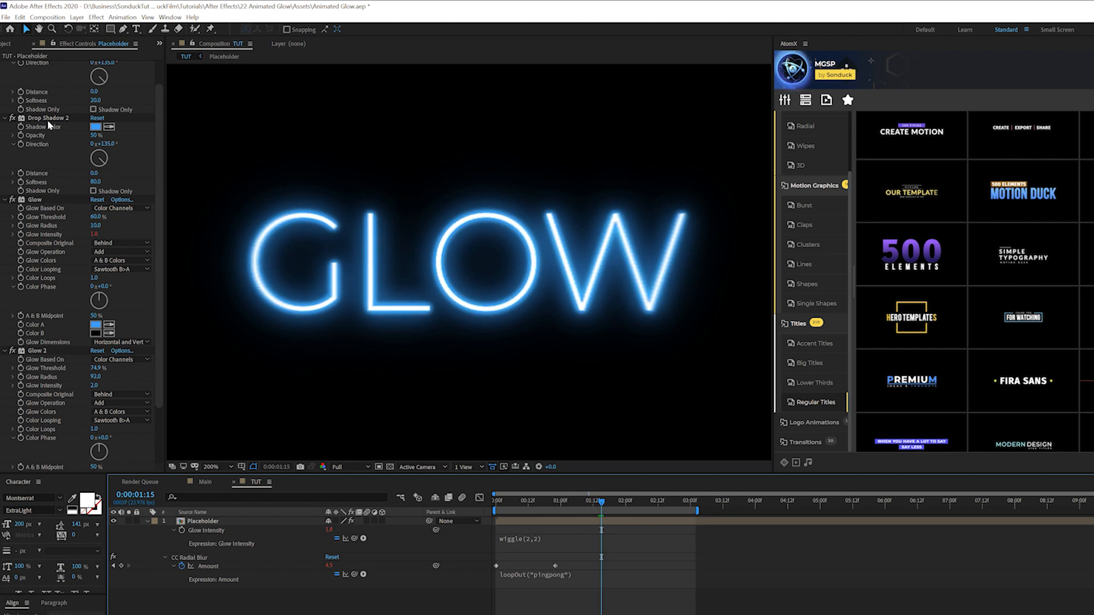
pyautogui.click(48, 126)
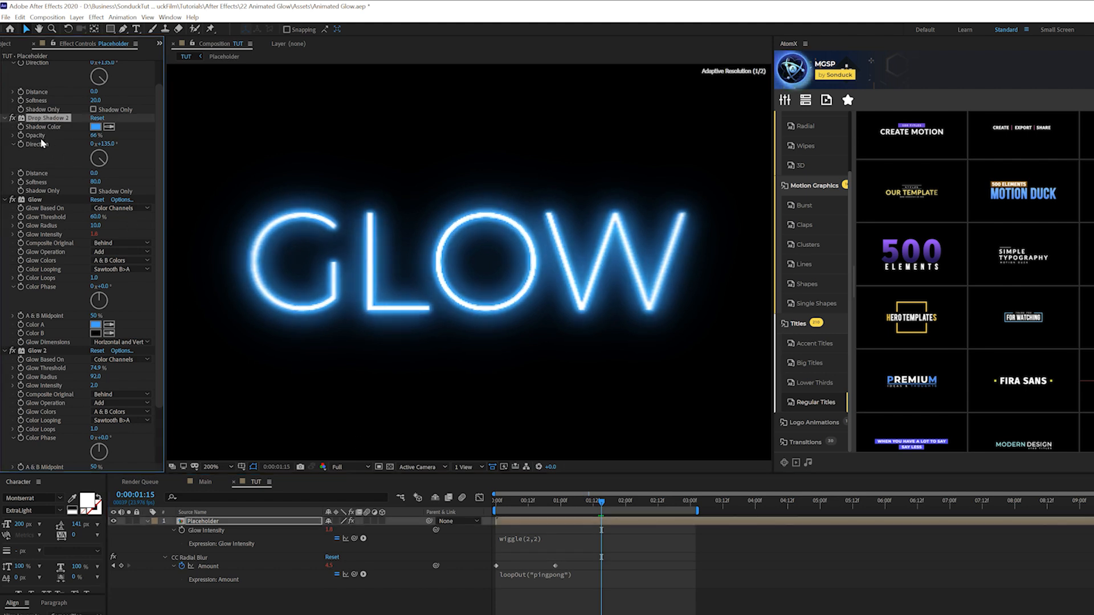
# Give Drop Shadow 2 Opacity a wiggle(2,30) expression and play the title back.
pyautogui.keyDown('alt'); pyautogui.click(20, 135); pyautogui.keyUp('alt')
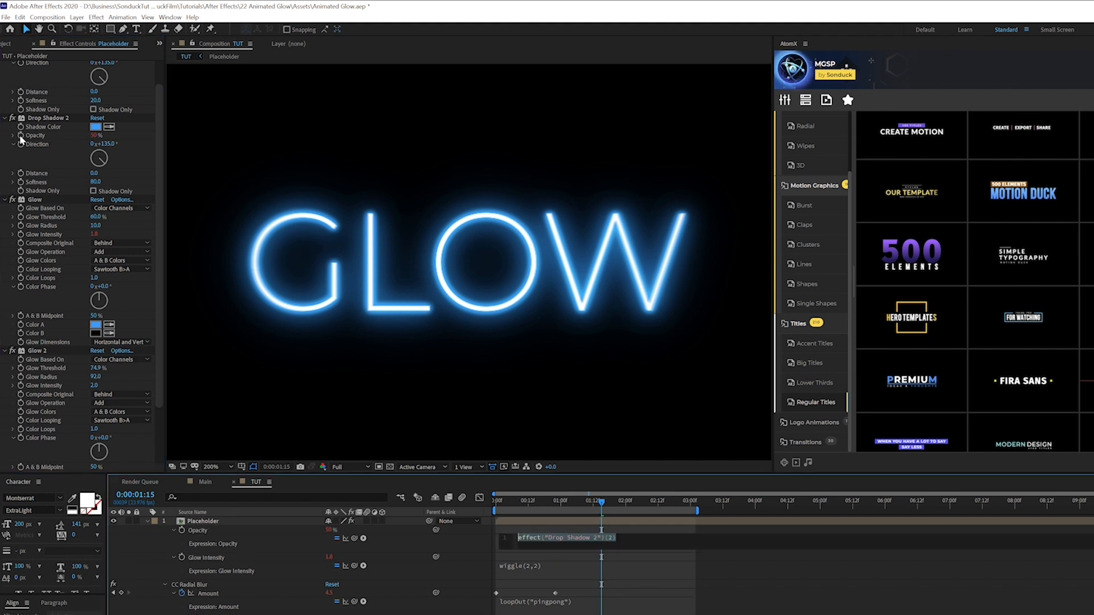
pyautogui.write('wiggle')
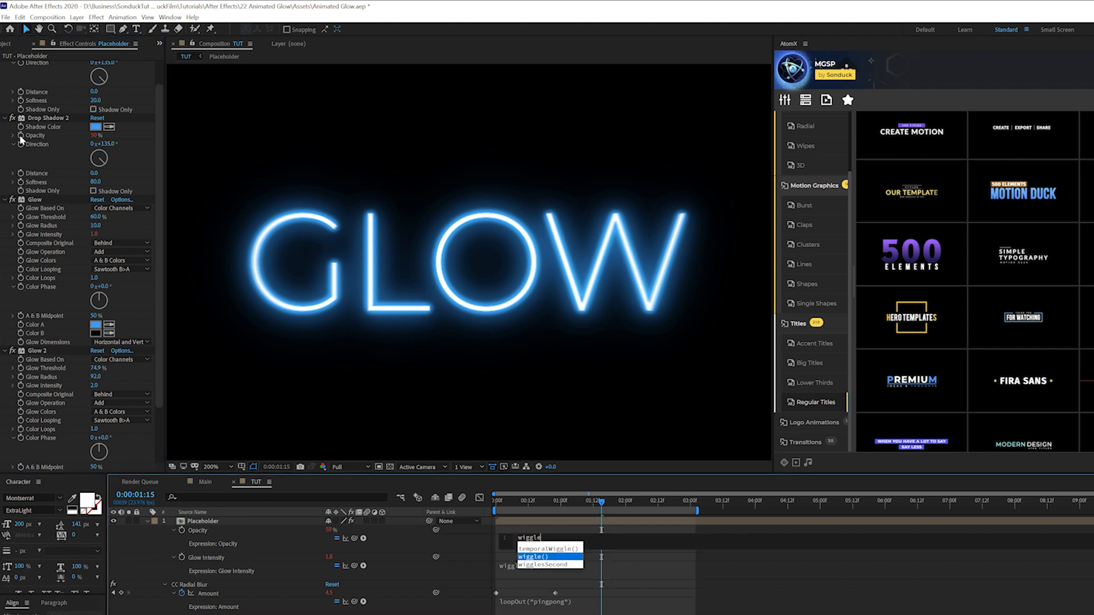
pyautogui.press('Return')
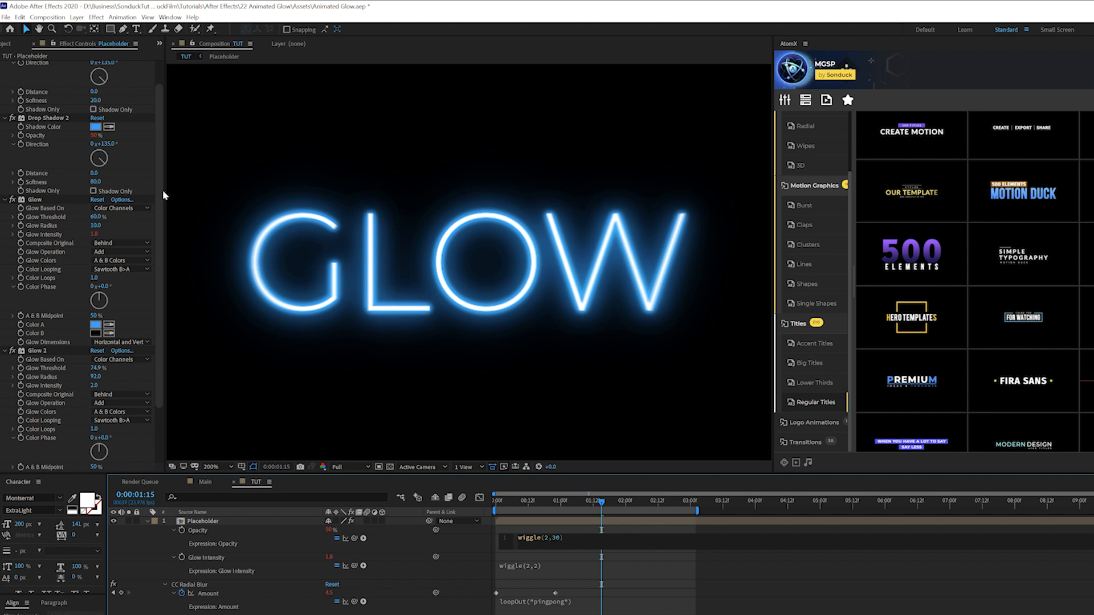
pyautogui.press('KP_Enter')
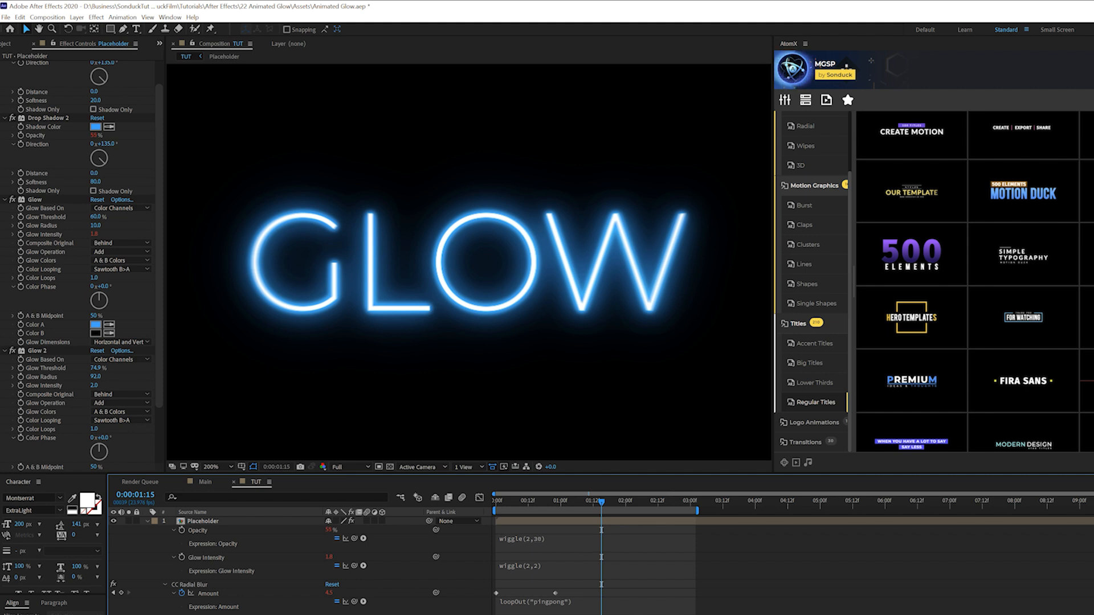
pyautogui.press(',')
pyautogui.press('space')
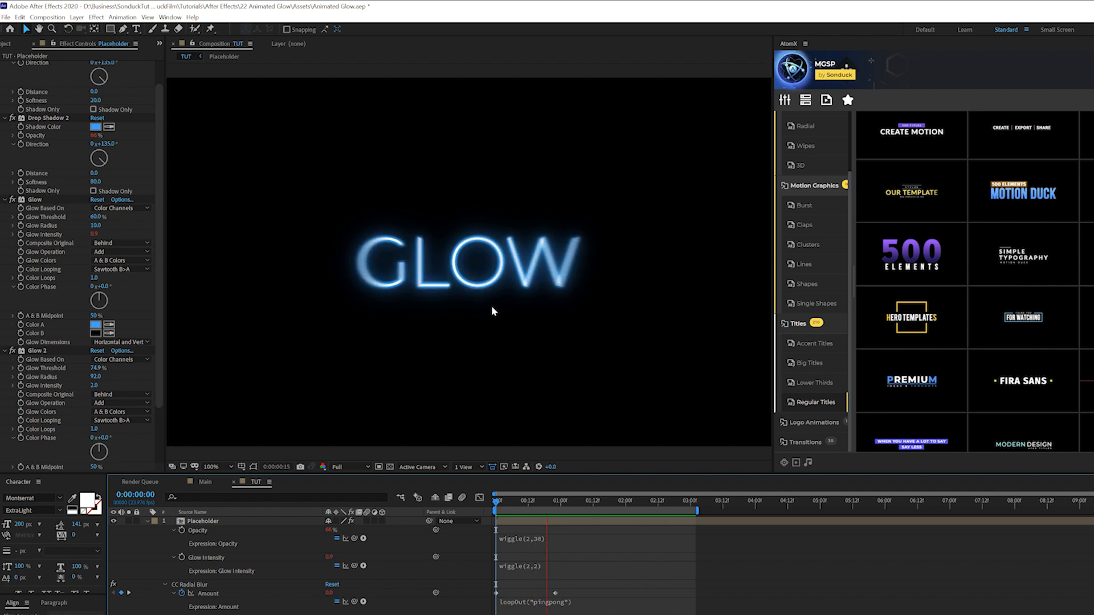
pyautogui.click(257, 520)
pyautogui.press('u')
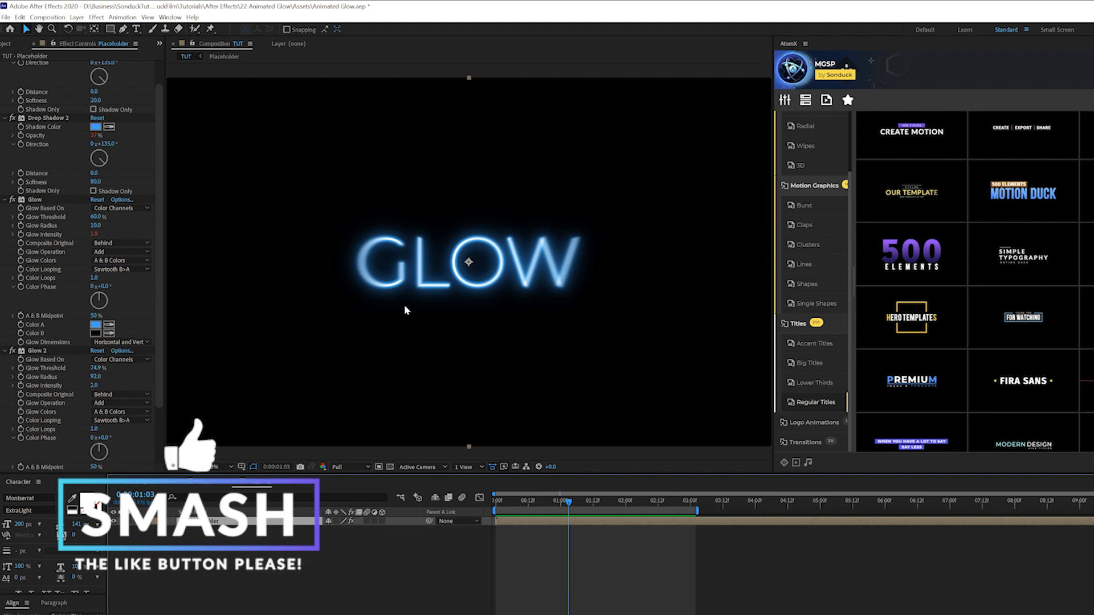
pyautogui.press('.')
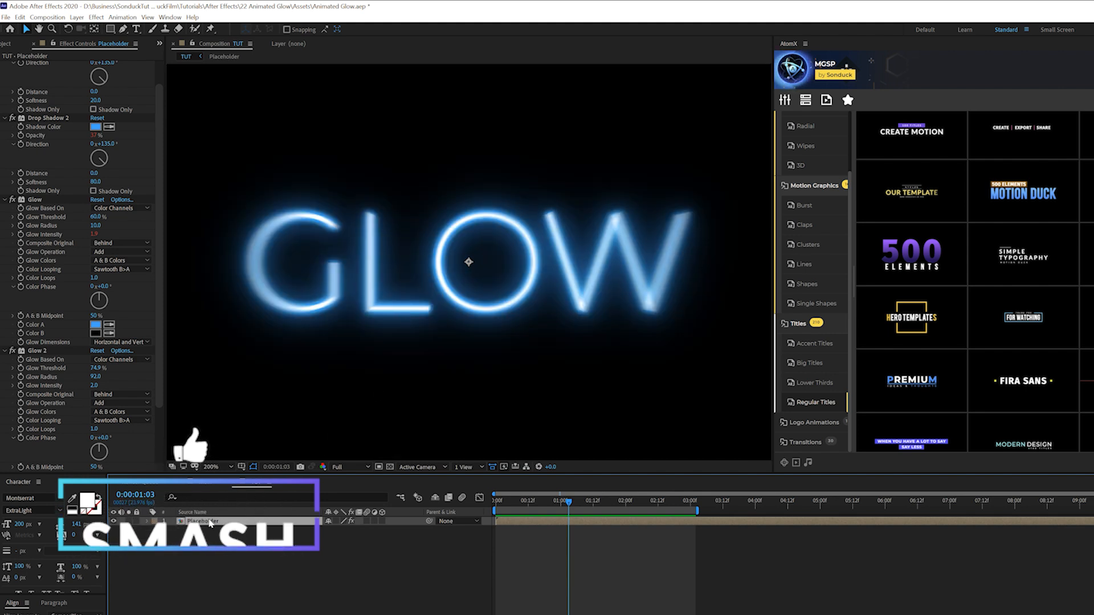
pyautogui.click(215, 523)
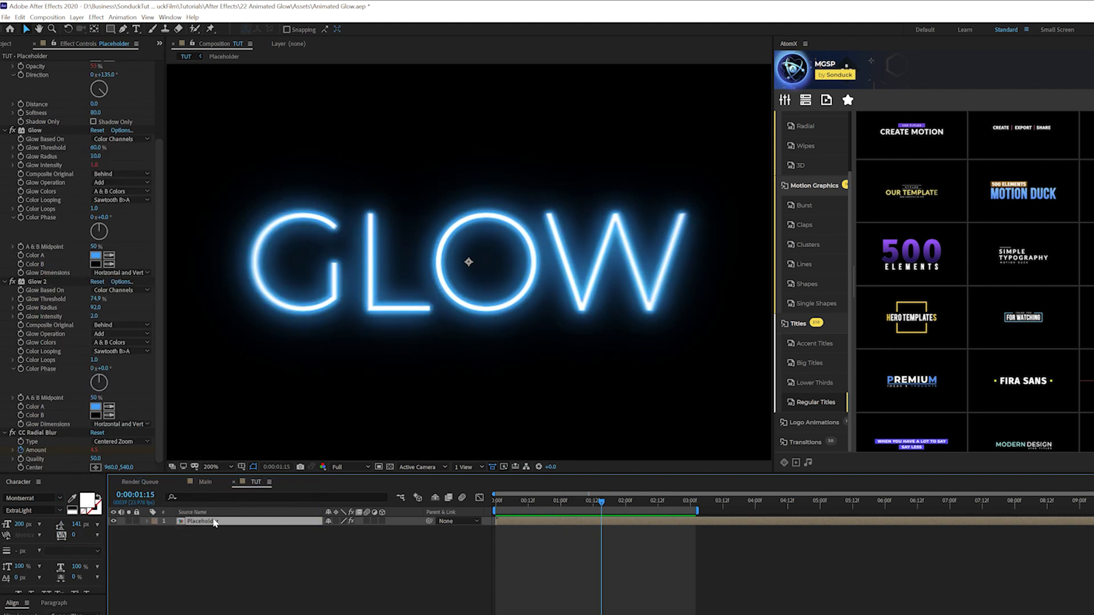
# Pre-compose the Placeholder layer with all attributes into a new Glow Effects composition.
pyautogui.click(76, 17)
pyautogui.click(136, 327)
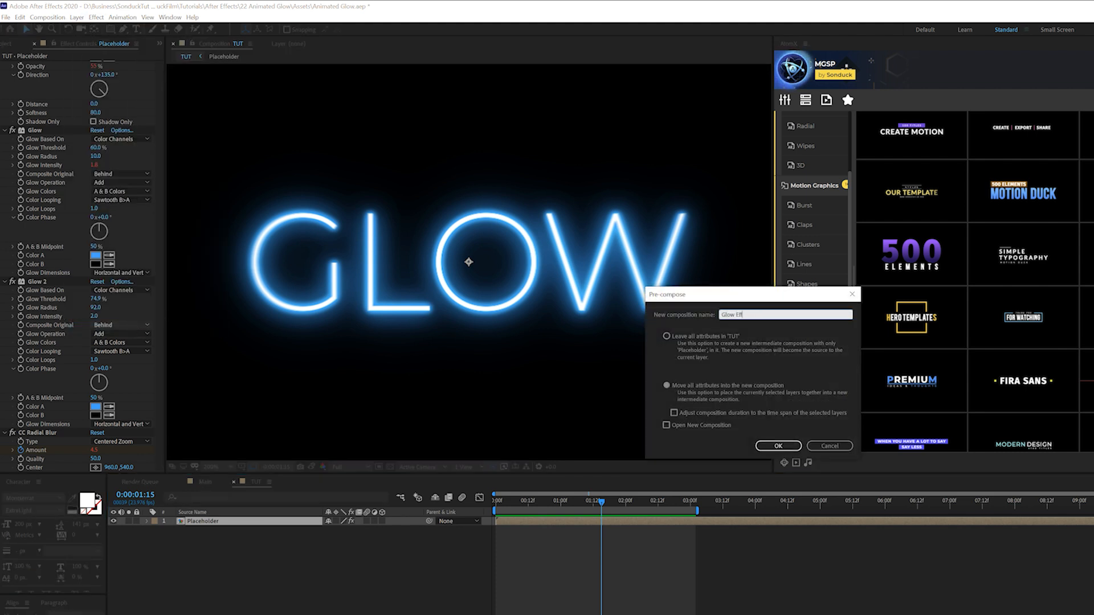
pyautogui.click(778, 446)
pyautogui.click(96, 18)
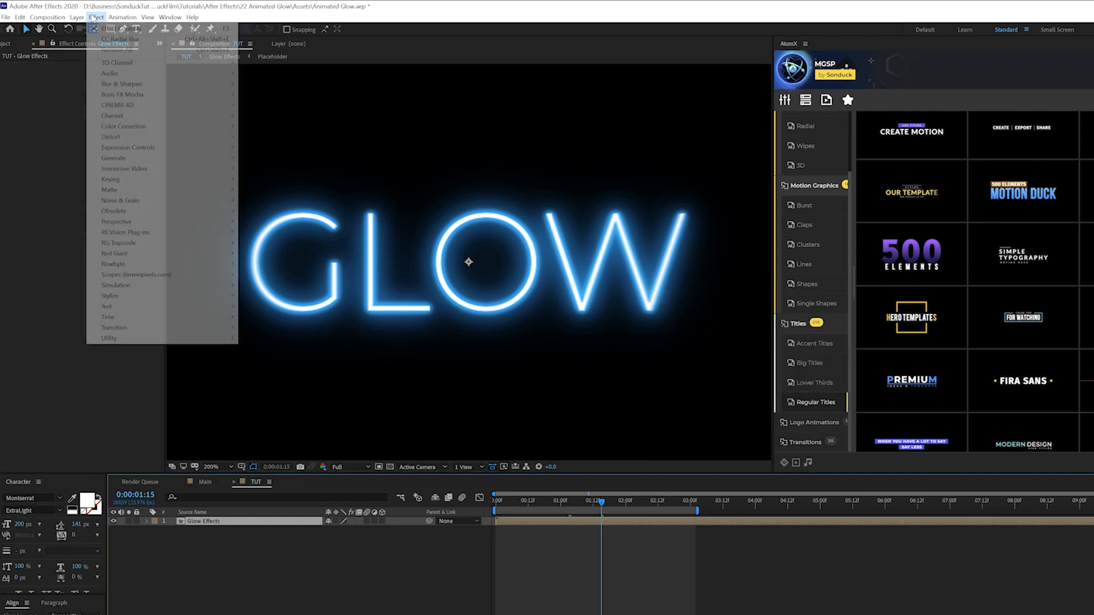
pyautogui.moveTo(112, 115)
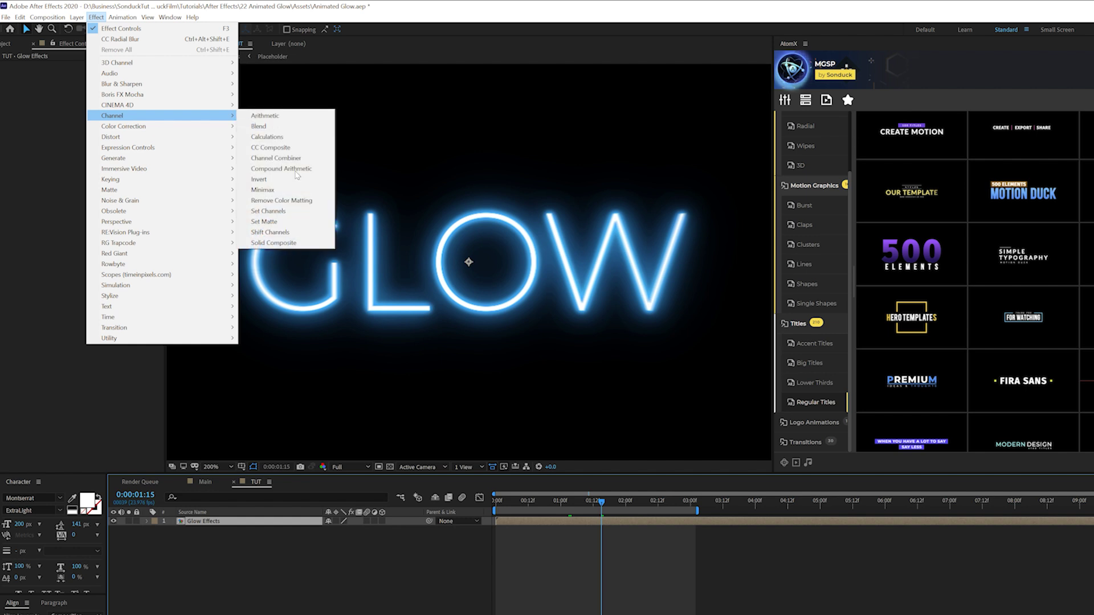
# Apply Shift Channels with green and blue Full Off so the layer shows only red.
pyautogui.click(267, 233)
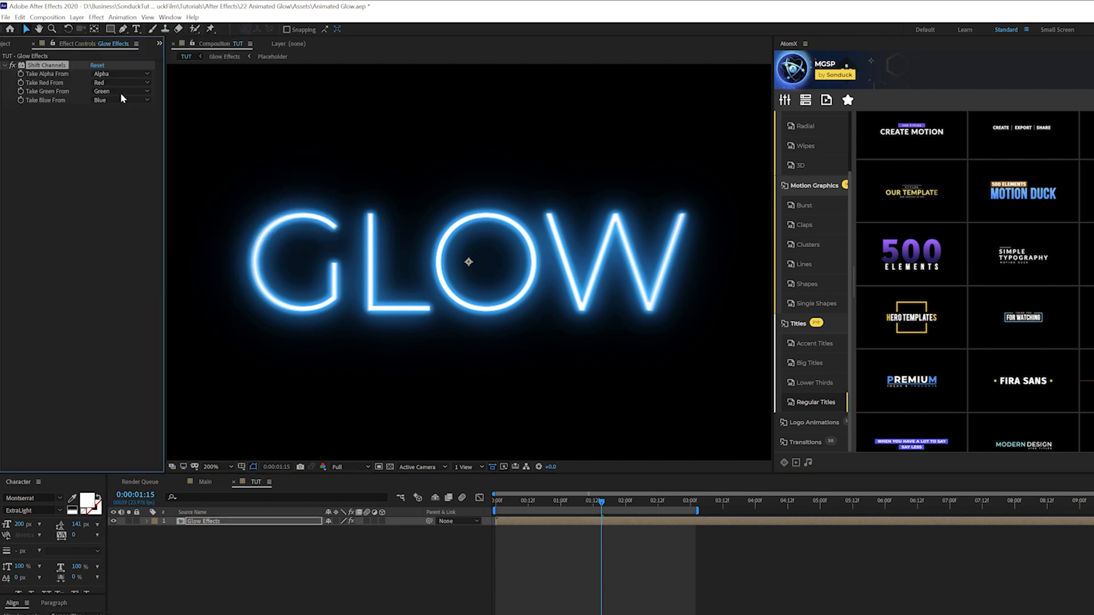
pyautogui.click(114, 92)
pyautogui.click(114, 197)
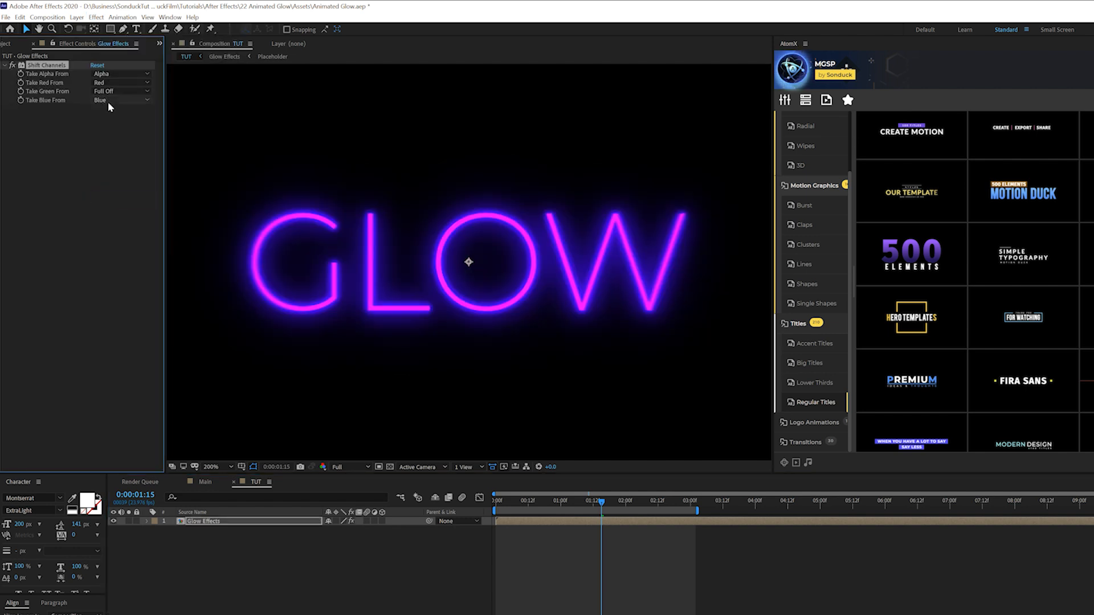
pyautogui.click(109, 102)
pyautogui.click(116, 206)
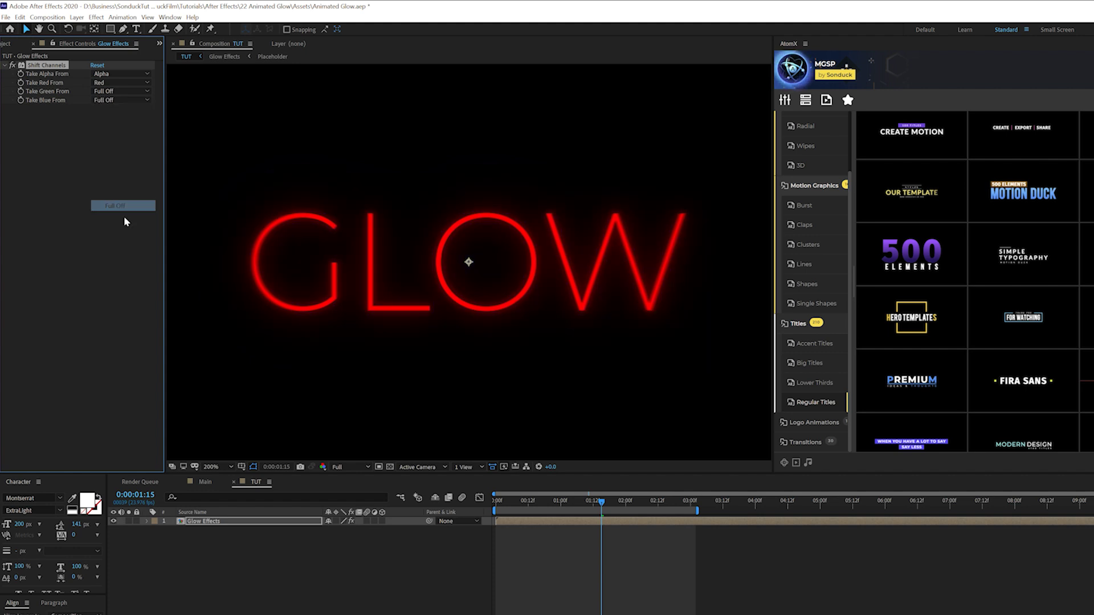
# Duplicate the layer and set the copy to show only the green channel.
pyautogui.click(215, 526)
pyautogui.hotkey('ctrl', 'd')
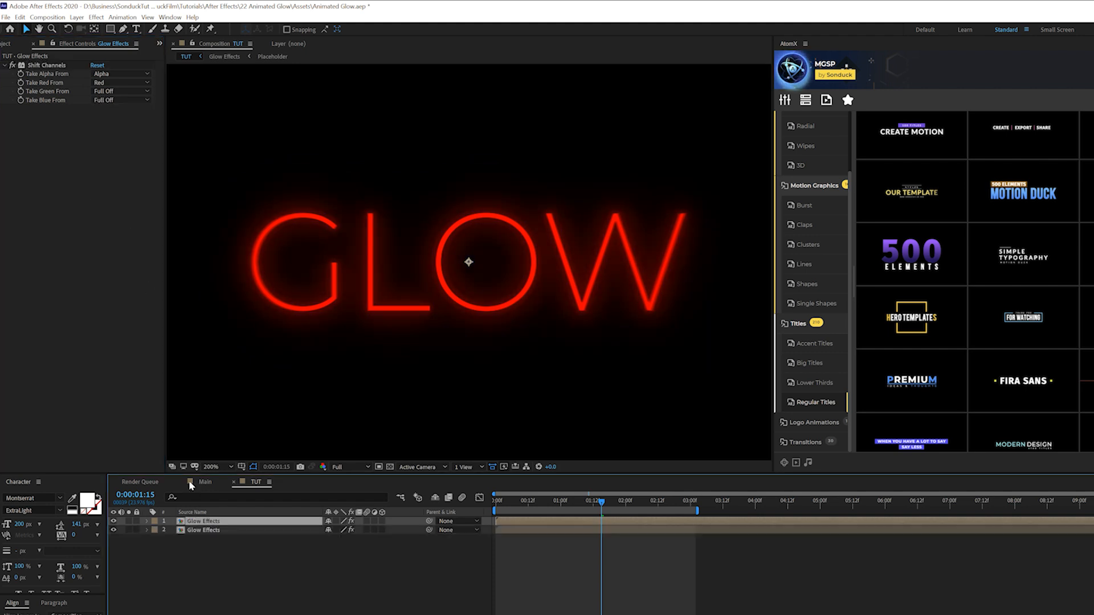
pyautogui.click(120, 83)
pyautogui.click(114, 189)
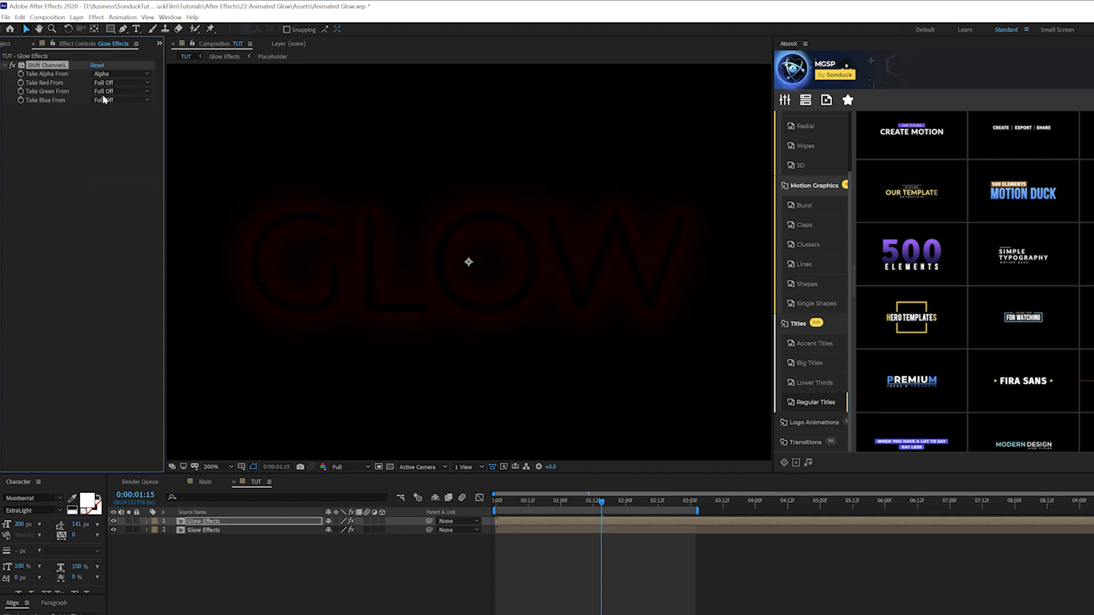
pyautogui.click(104, 91)
pyautogui.click(112, 124)
# Duplicate again and set the third copy to show only the blue channel.
pyautogui.click(218, 523)
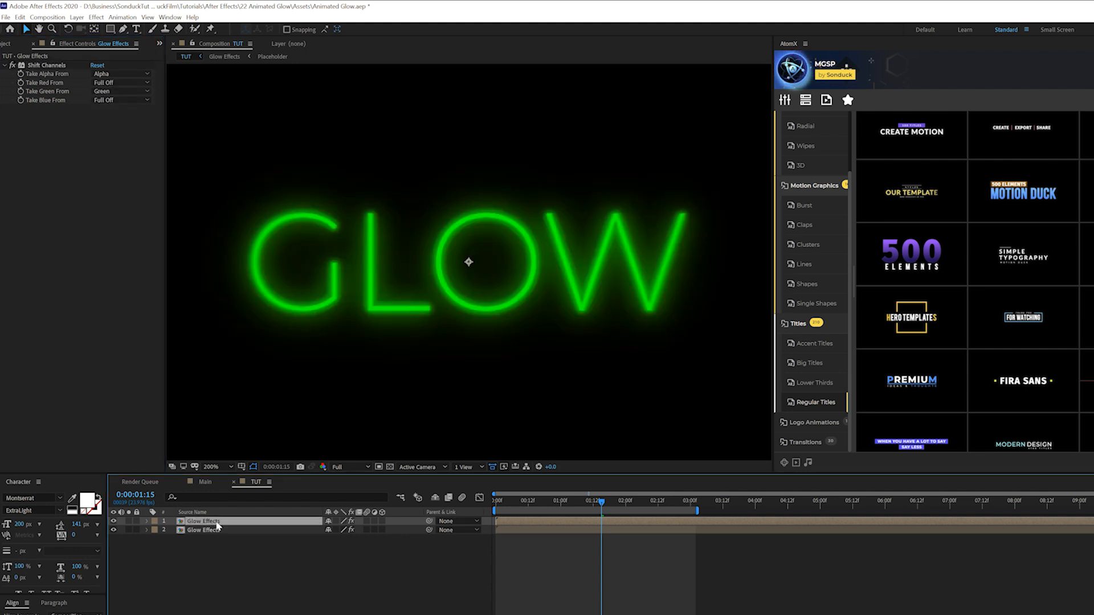
pyautogui.hotkey('ctrl', 'd')
pyautogui.click(116, 91)
pyautogui.click(105, 198)
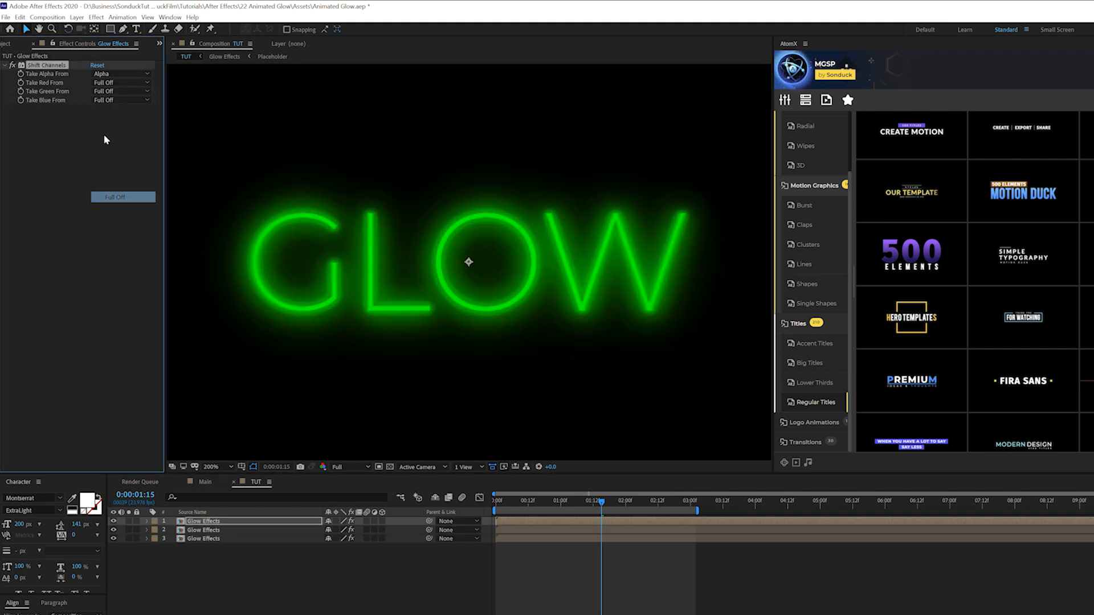
pyautogui.click(105, 102)
pyautogui.click(112, 143)
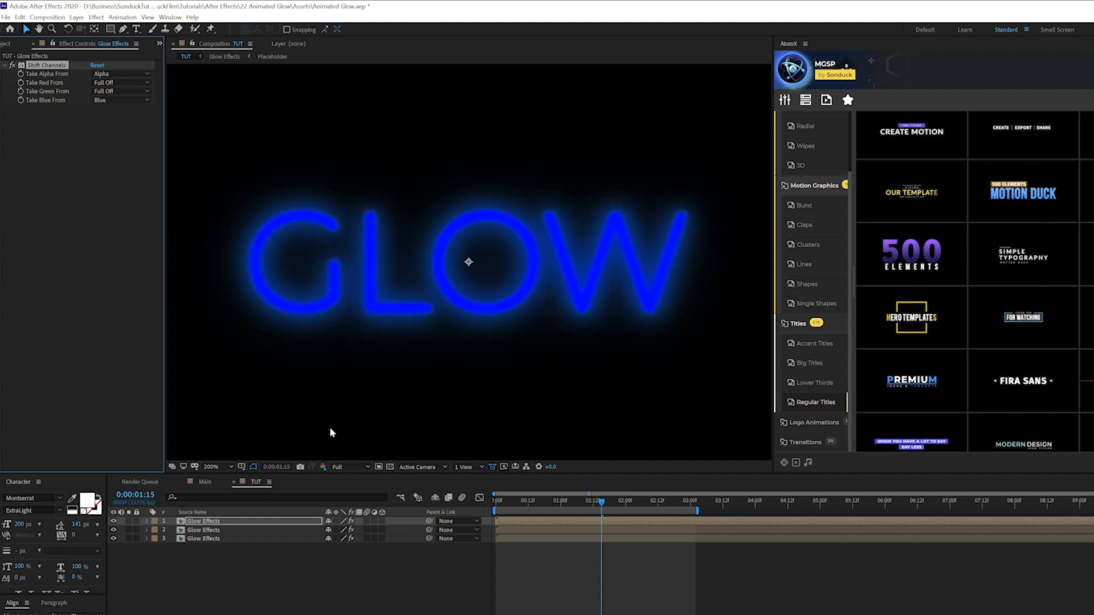
# Set the top two Glow Effects layers to Screen blending mode.
pyautogui.keyDown('shift'); pyautogui.click(212, 531); pyautogui.keyUp('shift')
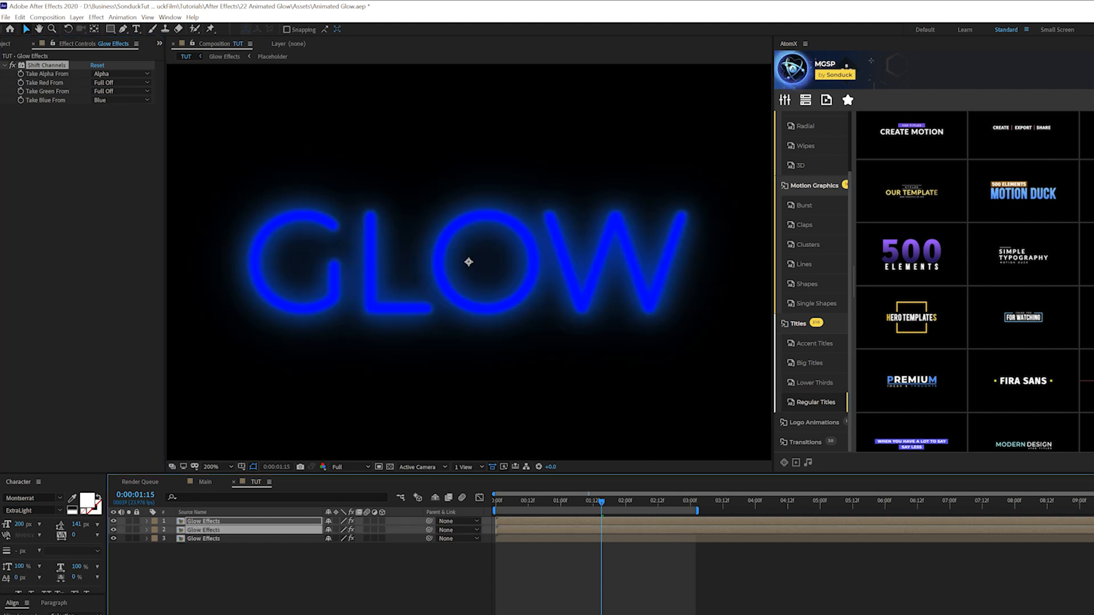
pyautogui.press('F4')
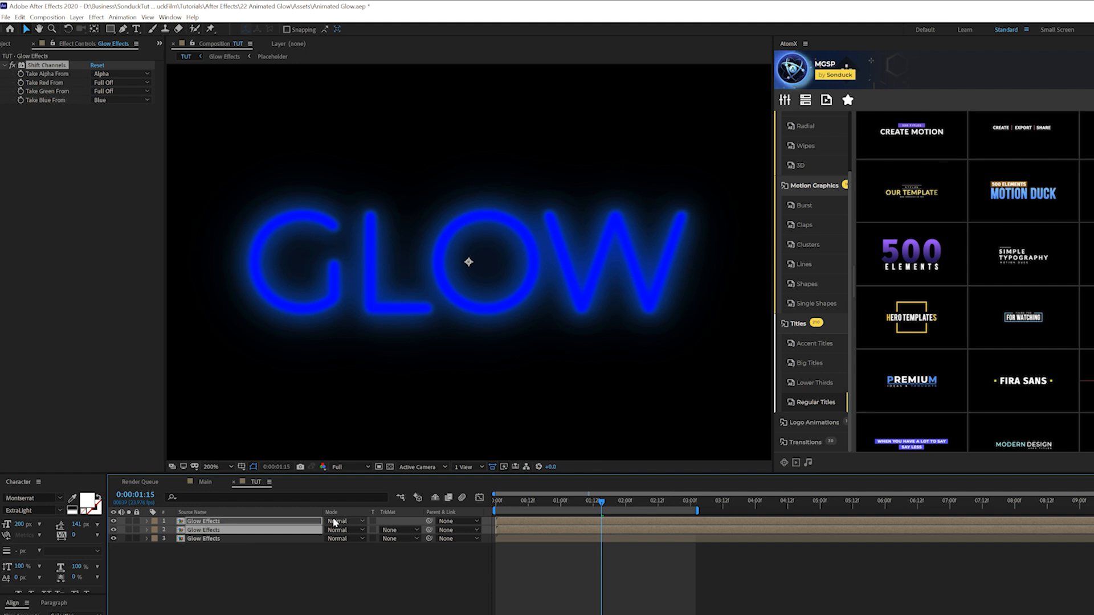
pyautogui.click(334, 523)
pyautogui.click(359, 232)
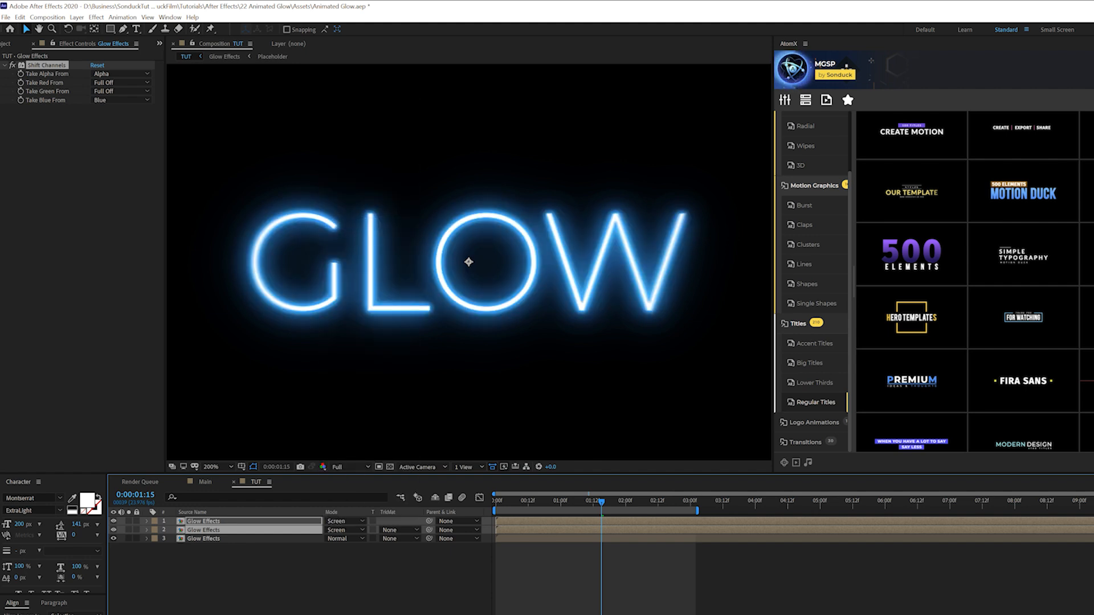
# Nudge the second layer's X position to about 963 for a colour fringe.
pyautogui.press('F2')
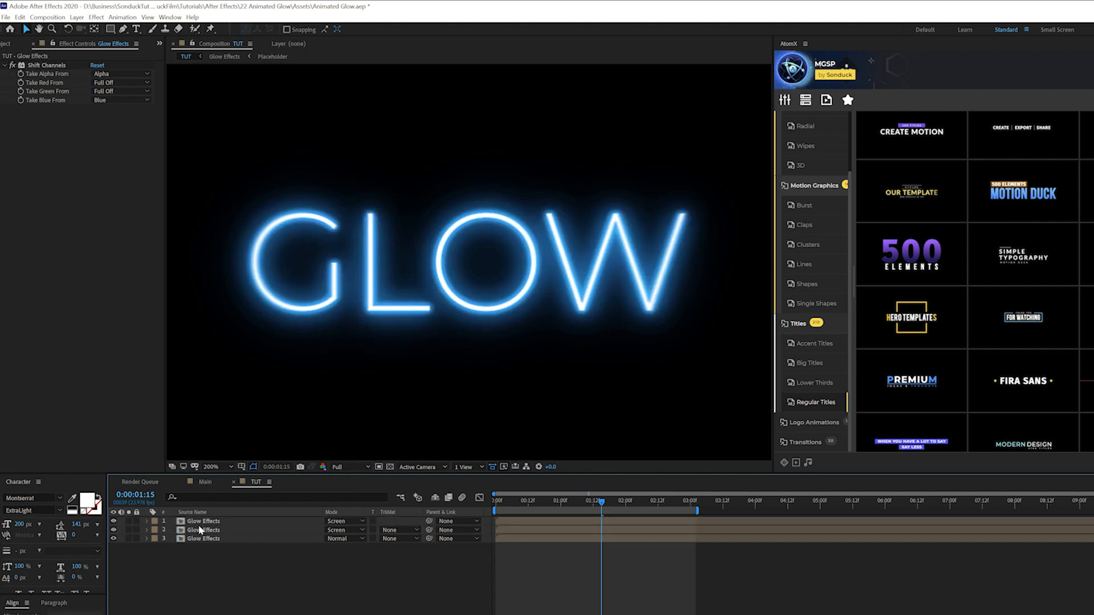
pyautogui.click(200, 529)
pyautogui.press('p')
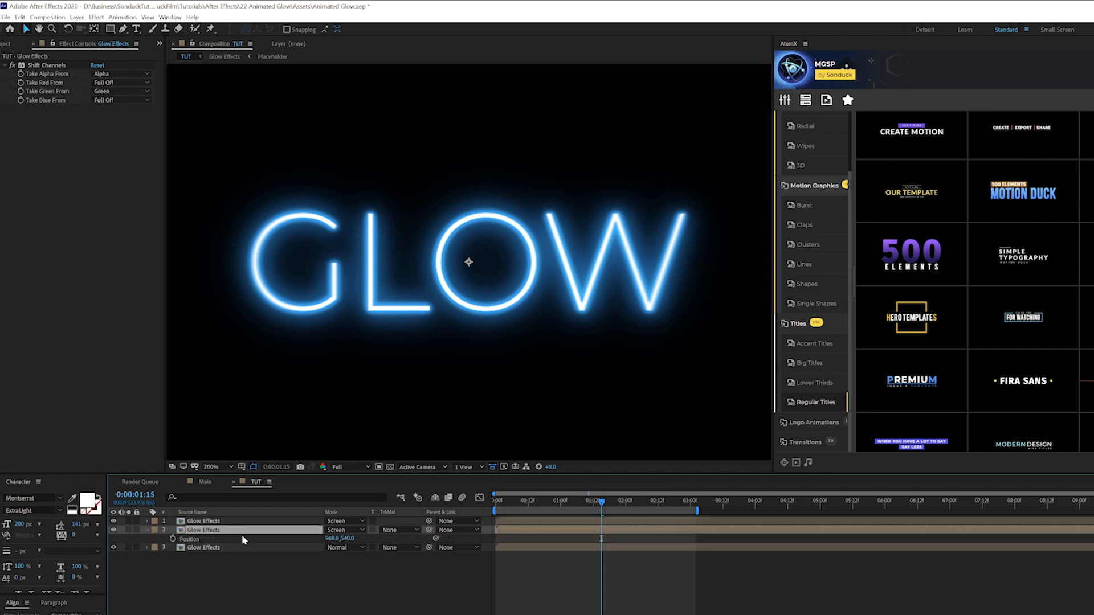
pyautogui.moveTo(334, 539); pyautogui.dragTo(335, 538)
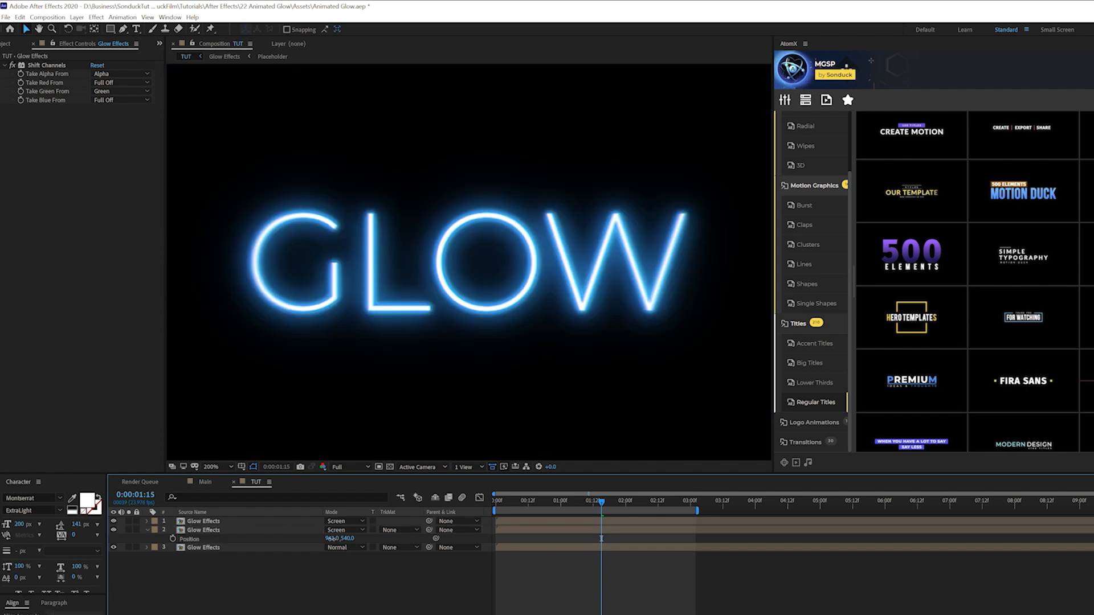
pyautogui.press('.')
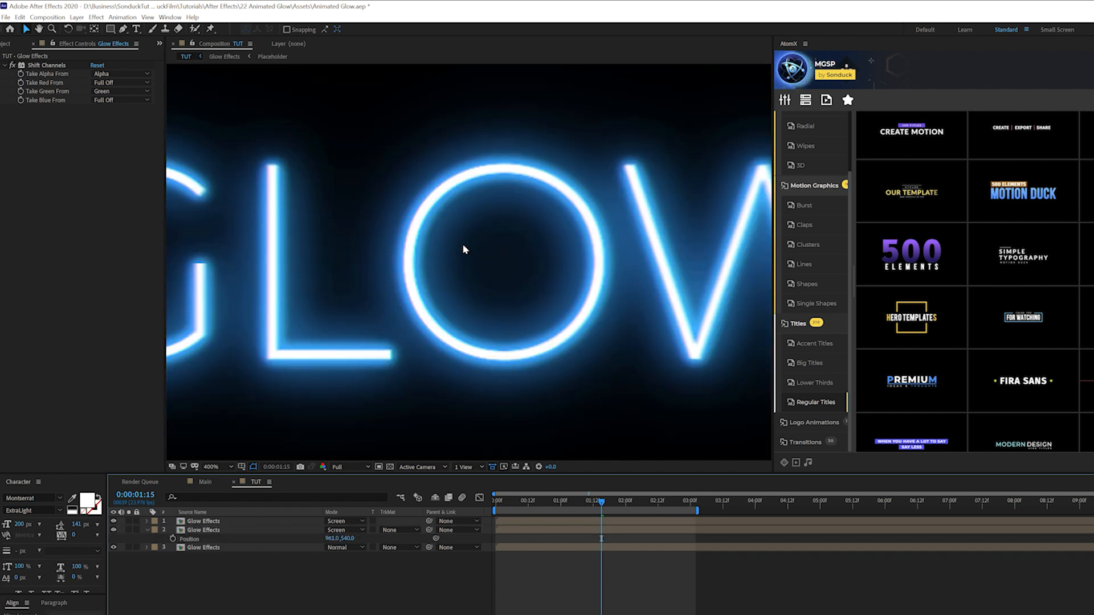
# Give the top layer's Position a wiggle(2,5) expression and preview the jitter.
pyautogui.click(203, 524)
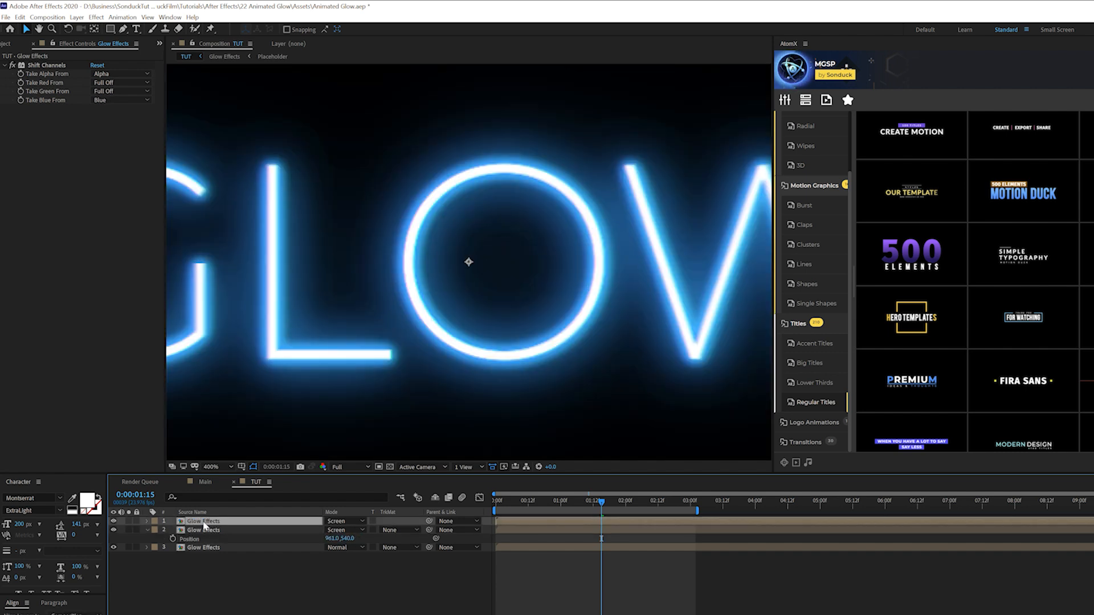
pyautogui.press('p')
pyautogui.press('Home')
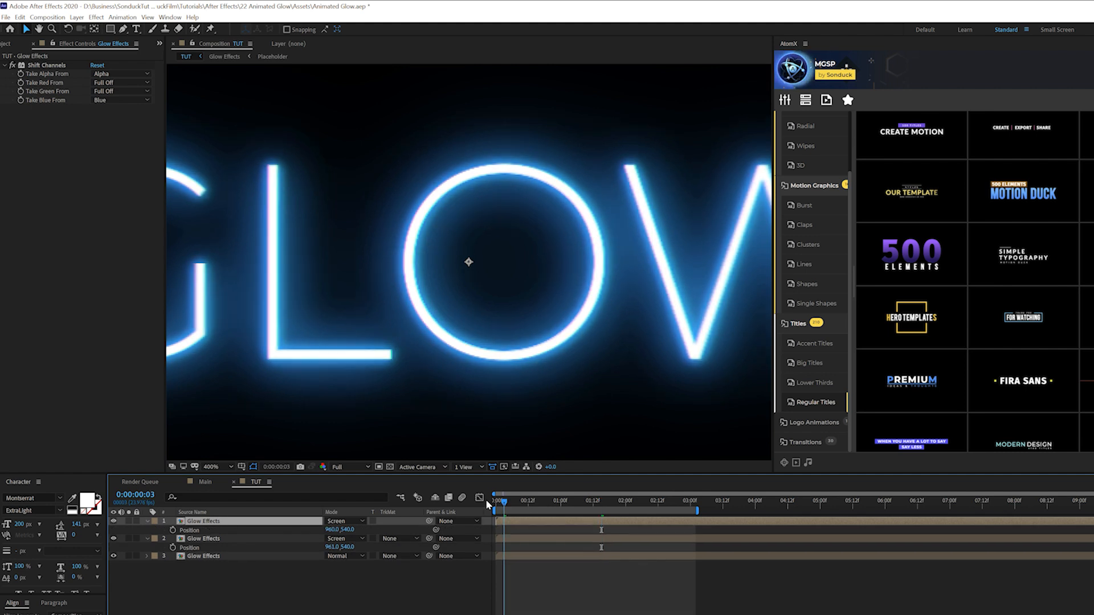
pyautogui.keyDown('alt'); pyautogui.click(174, 532); pyautogui.keyUp('alt')
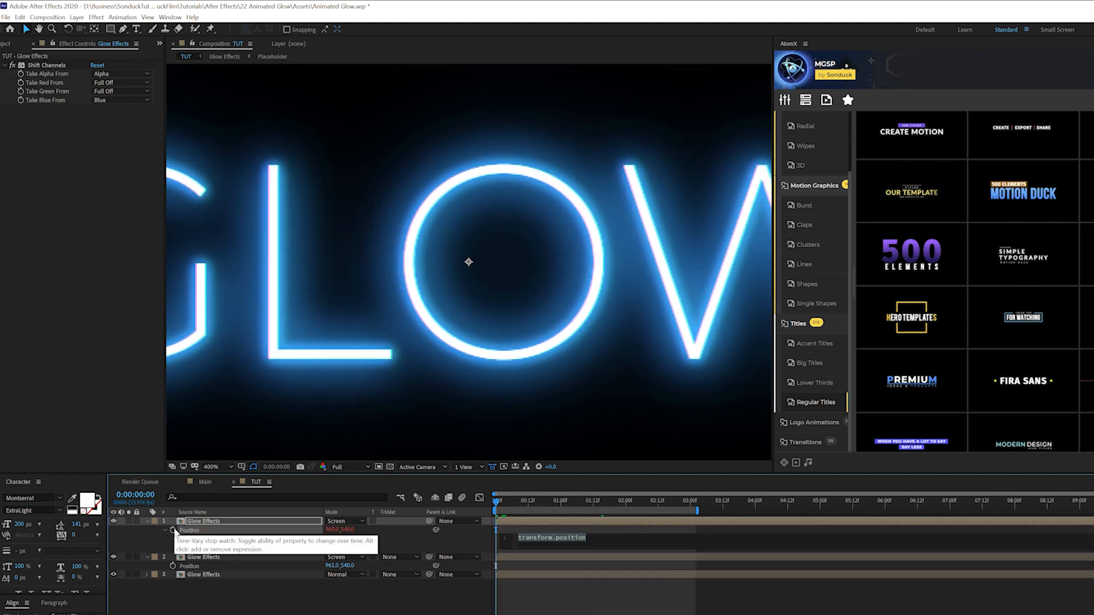
pyautogui.write('wiggle')
pyautogui.press('Return')
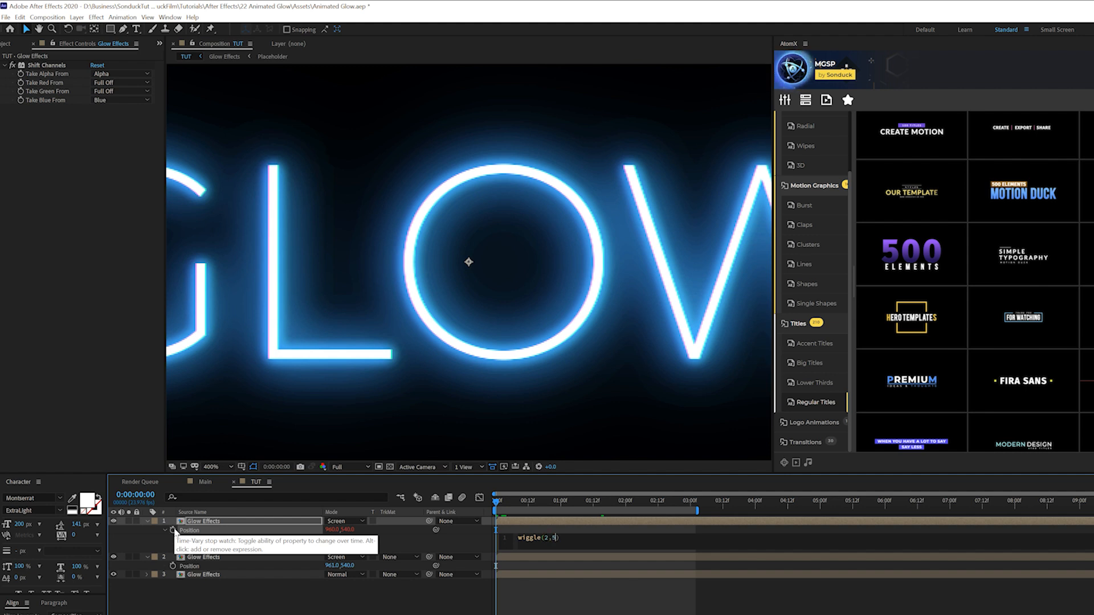
pyautogui.click(394, 261)
pyautogui.scroll(-2, 394, 261)
pyautogui.press('space')
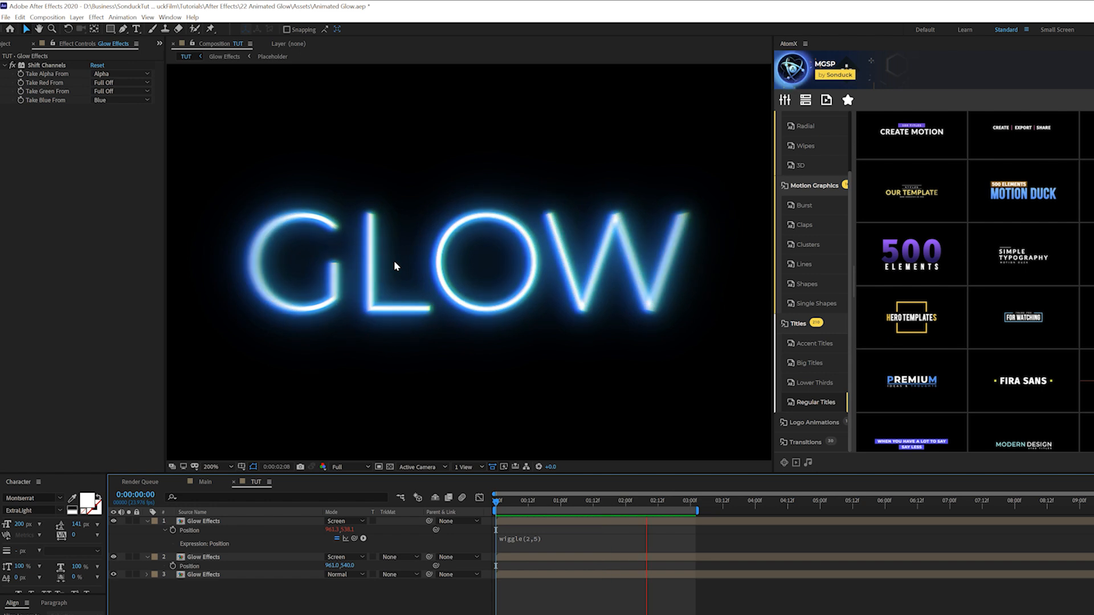
pyautogui.scroll(-1, 394, 261)
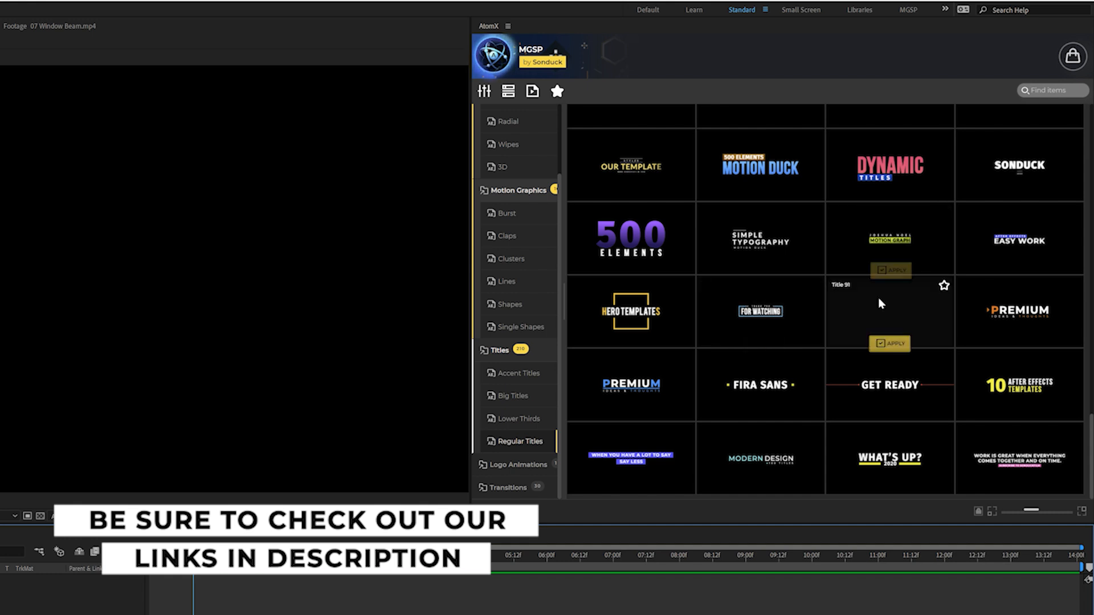
pyautogui.scroll(2, 880, 304)
pyautogui.scroll(2, 893, 334)
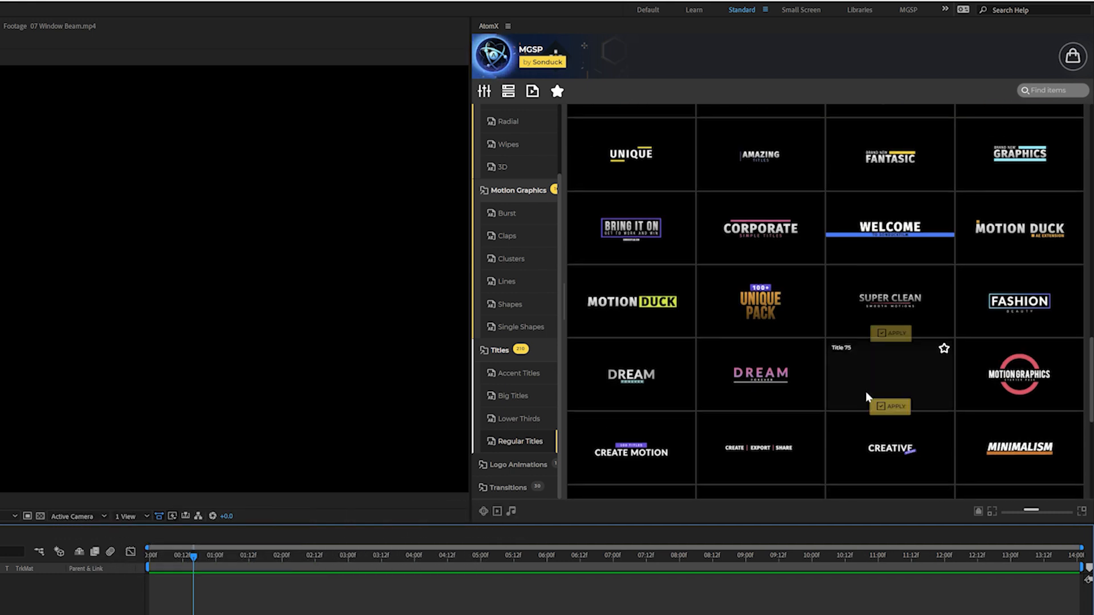
pyautogui.scroll(2, 874, 405)
pyautogui.scroll(-2, 692, 387)
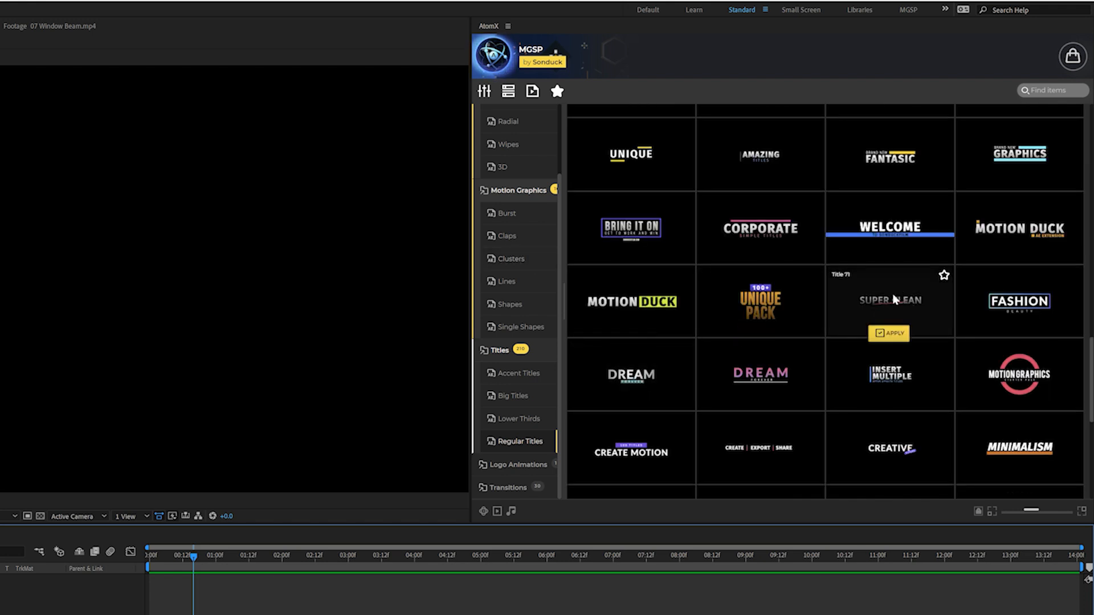
pyautogui.moveTo(890, 154)
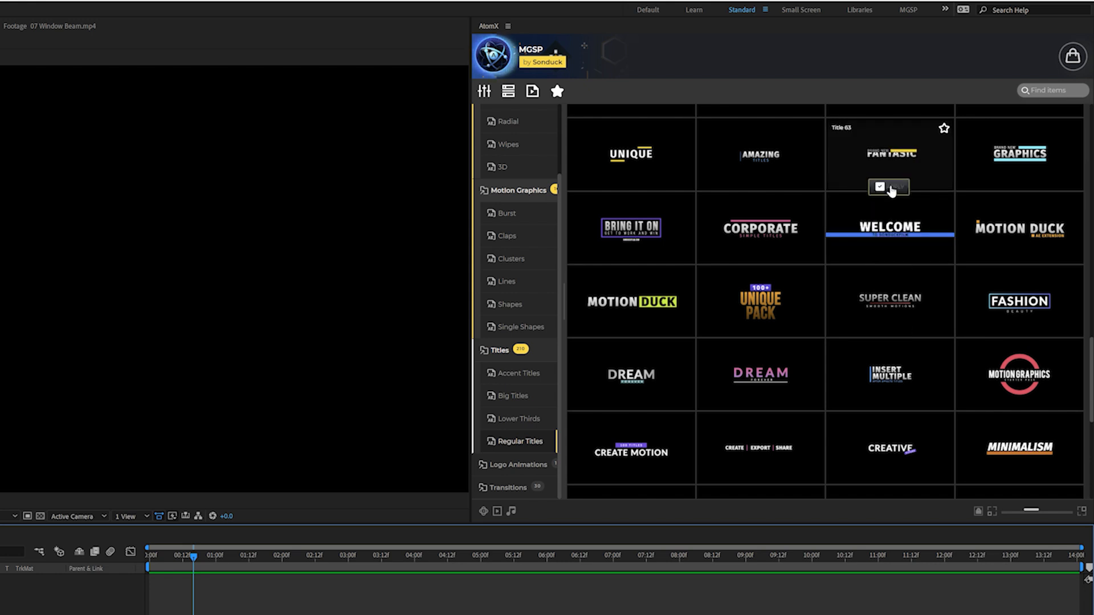
# Apply the Fantasic title, retitle it GLOW EFFECTS TUTORIAL and enlarge the yellow bar.
pyautogui.click(890, 189)
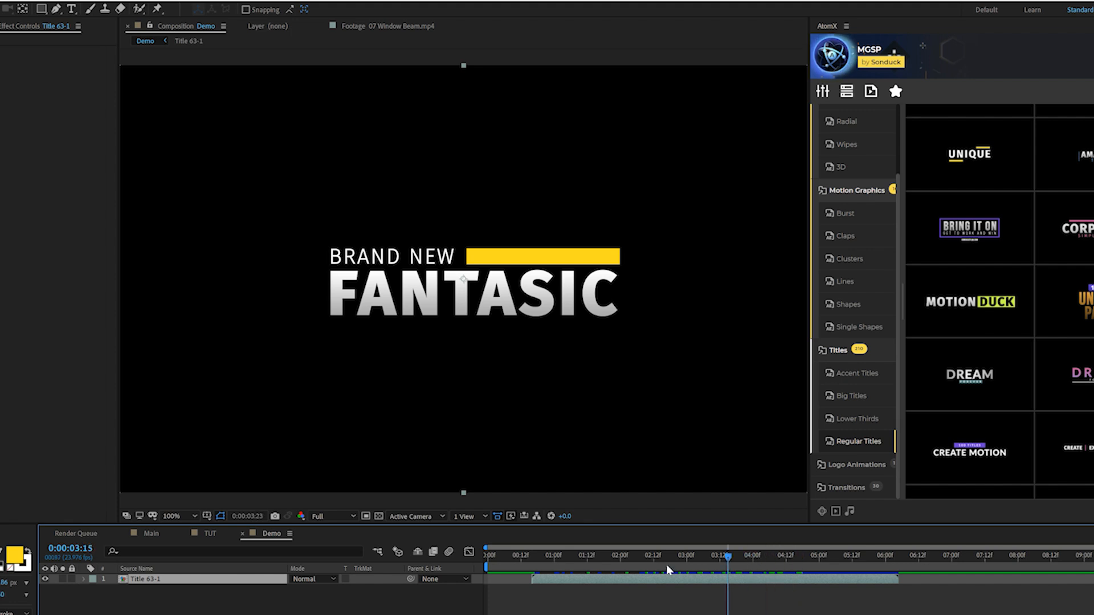
pyautogui.doubleClick(548, 579)
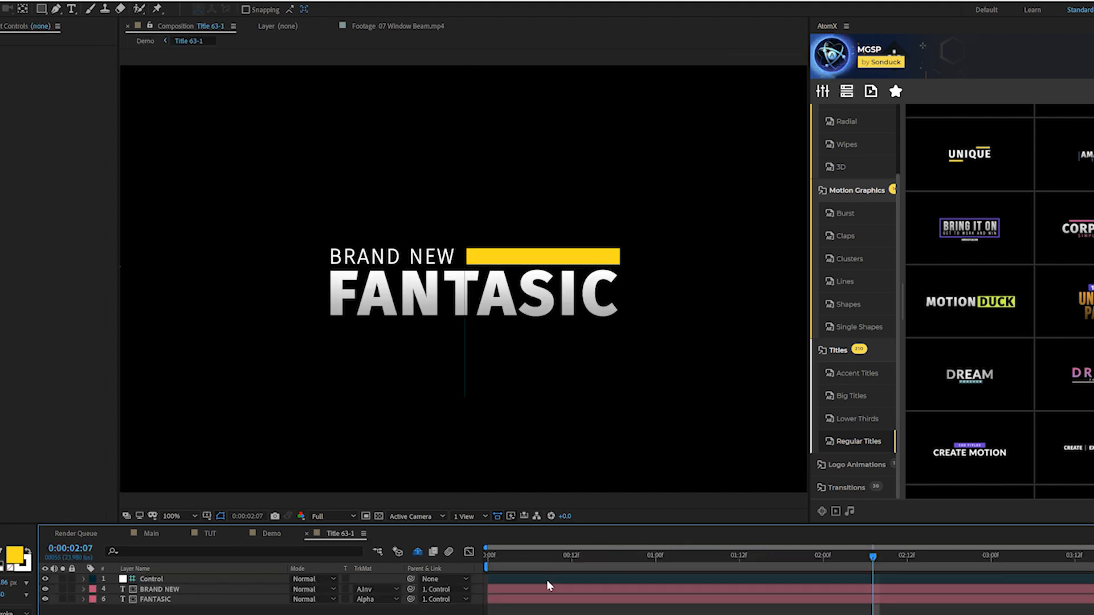
pyautogui.click(72, 11)
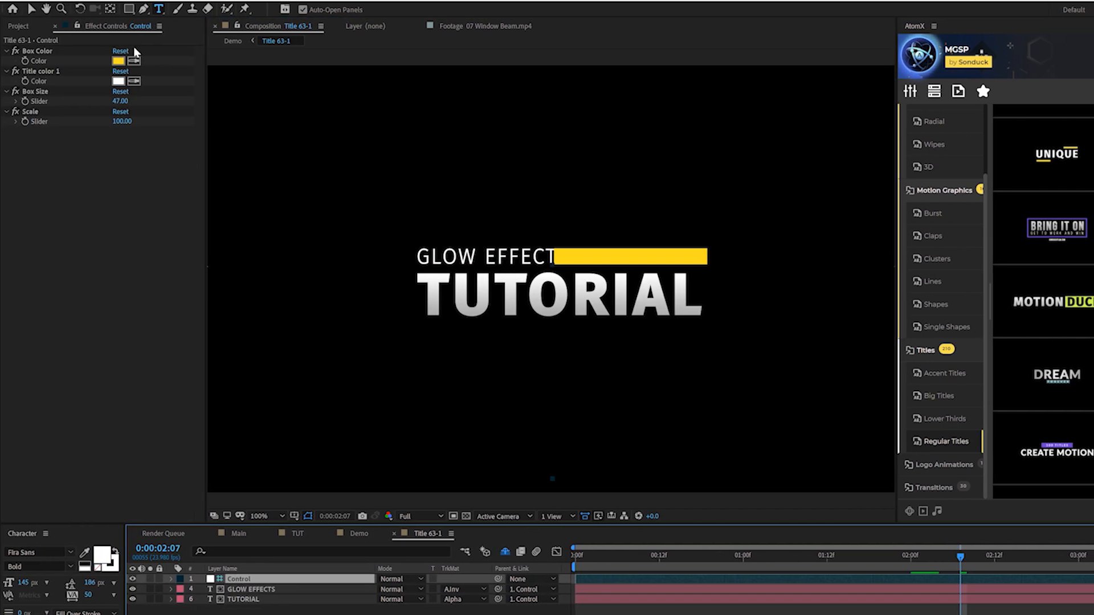
pyautogui.moveTo(119, 100); pyautogui.dragTo(126, 101)
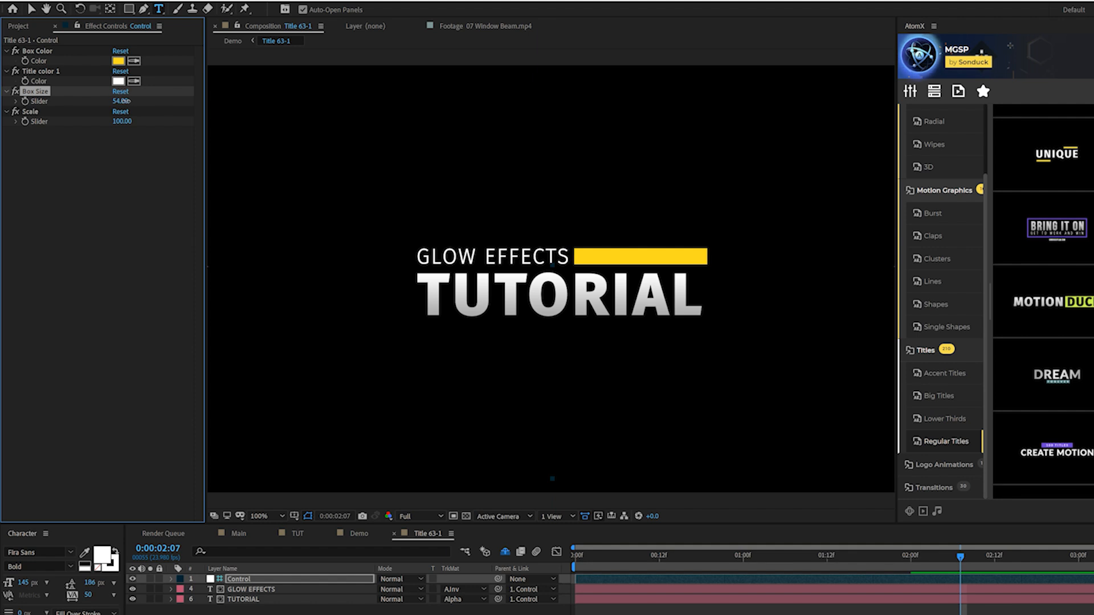
pyautogui.click(118, 61)
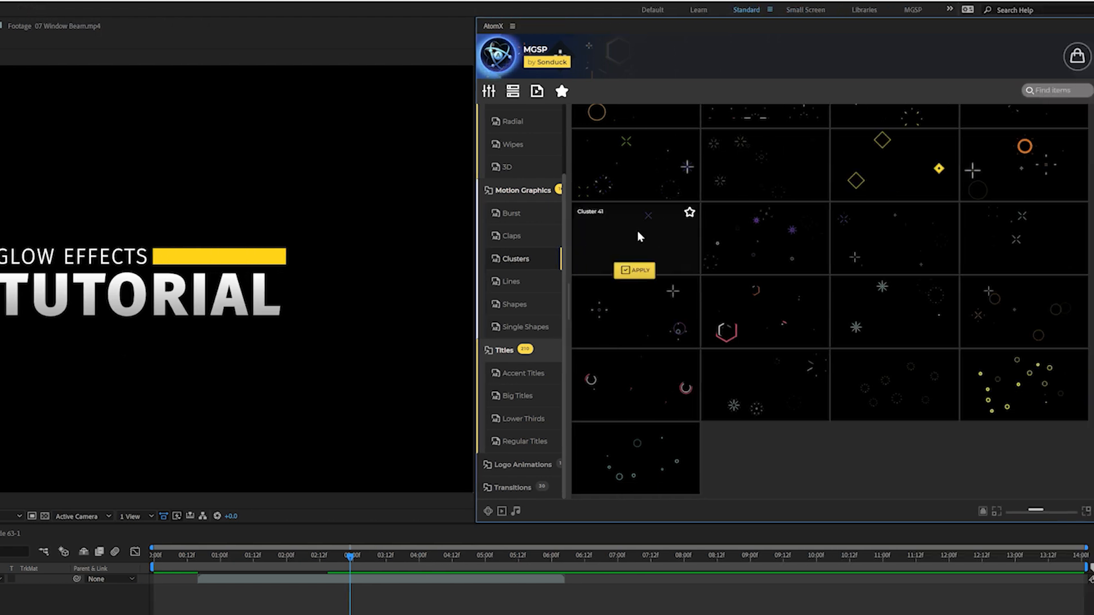
# Apply the Cluster 41 sparkle animation and switch the library to Modern Titles Pack.
pyautogui.click(640, 272)
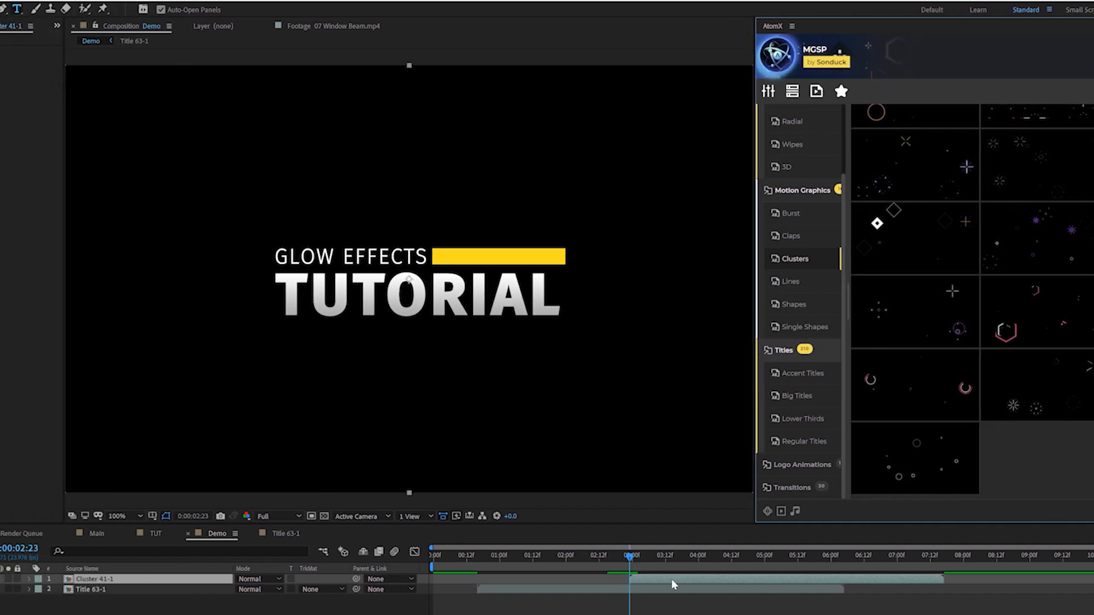
pyautogui.moveTo(630, 556); pyautogui.dragTo(426, 566)
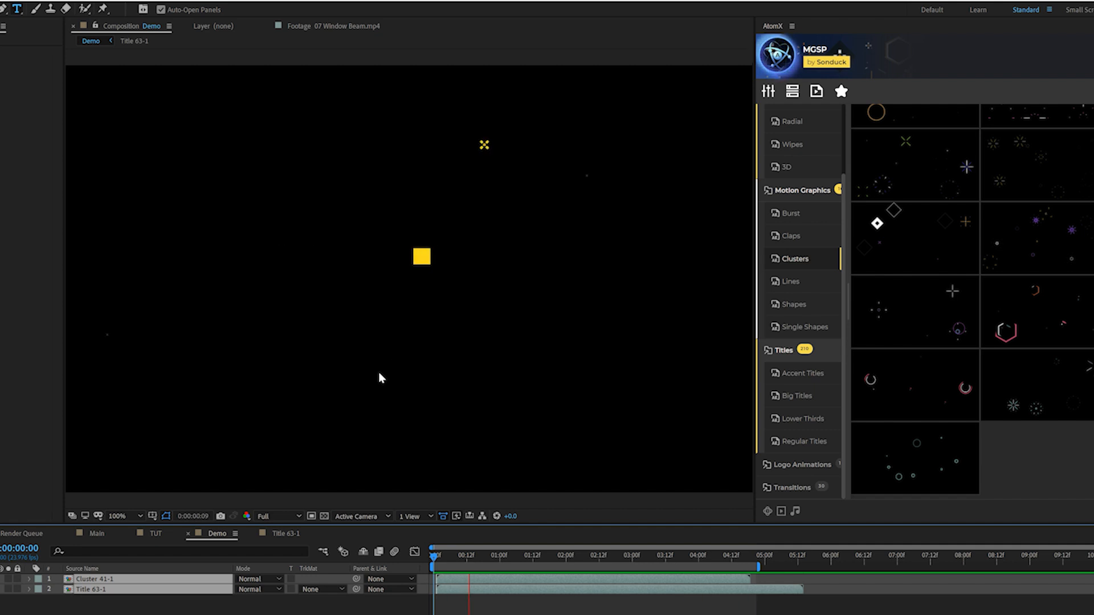
pyautogui.click(814, 50)
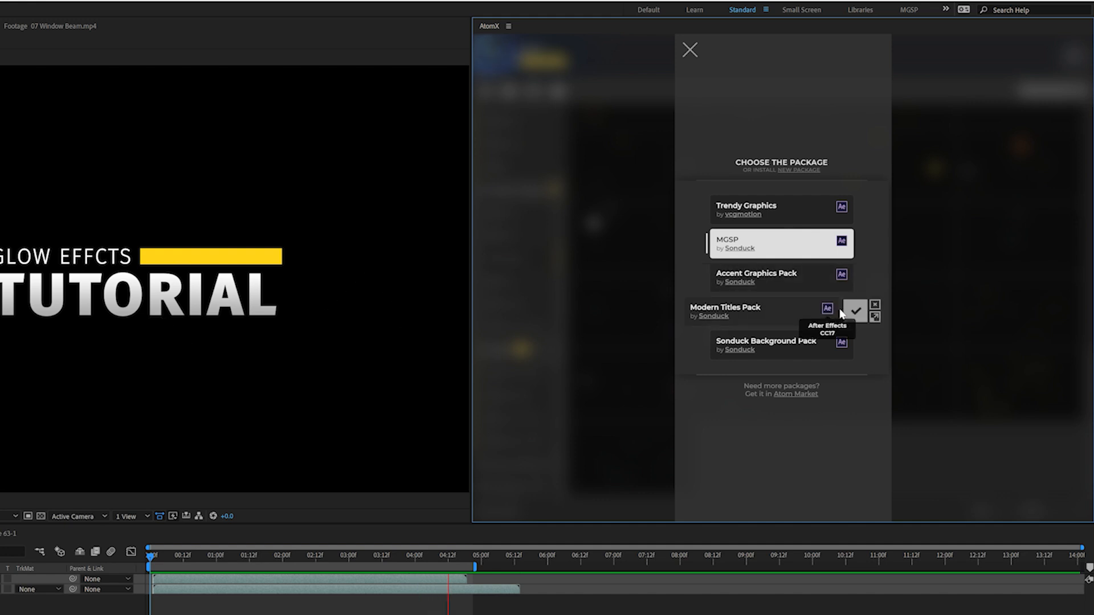
pyautogui.click(849, 310)
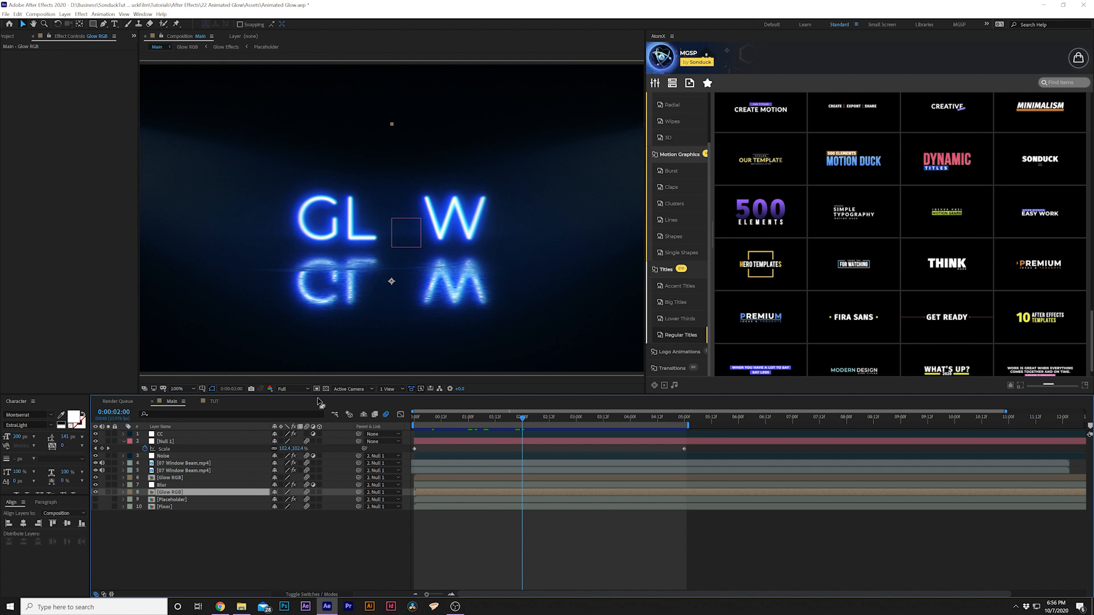
# Select all three Glow Effects layers in TUT and start pre-composing them as RGB Glow.
pyautogui.click(213, 401)
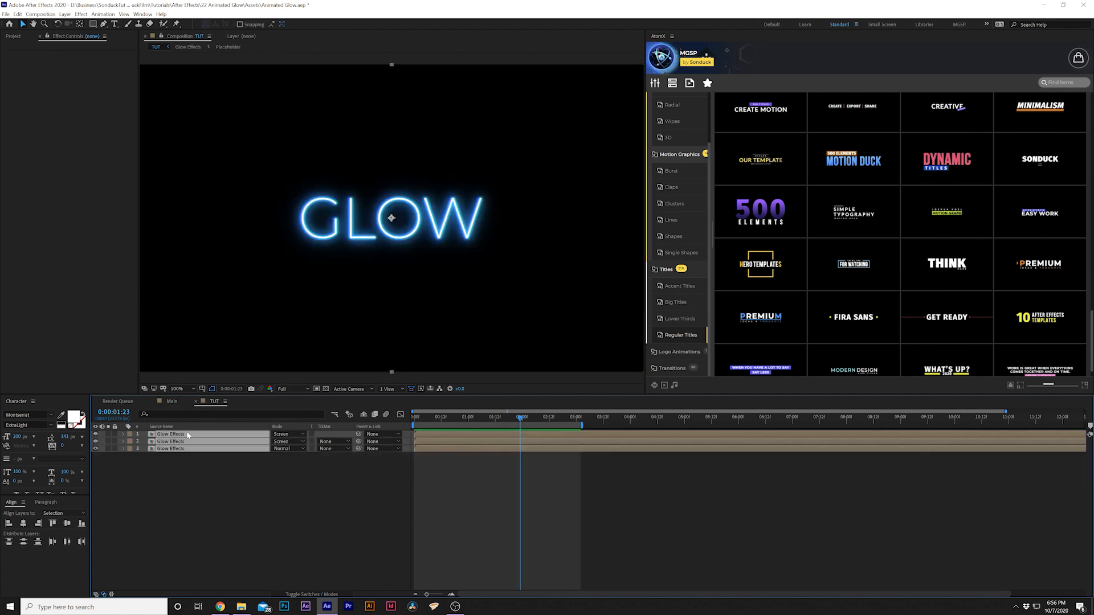
pyautogui.click(163, 507)
pyautogui.moveTo(155, 513); pyautogui.dragTo(191, 400)
pyautogui.hotkey('ctrl', 'shift', 'c')
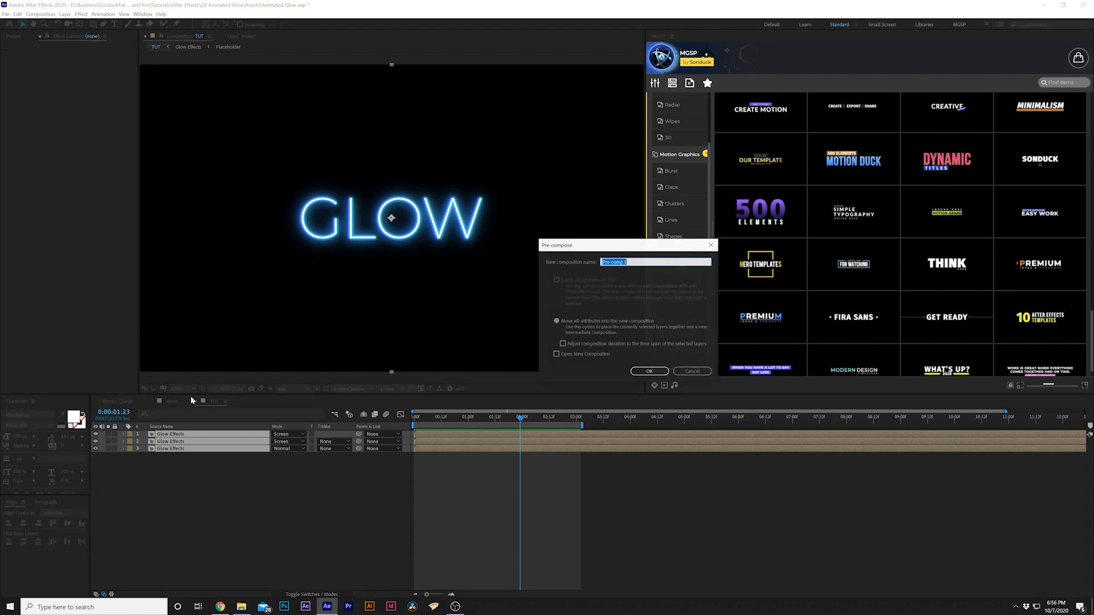
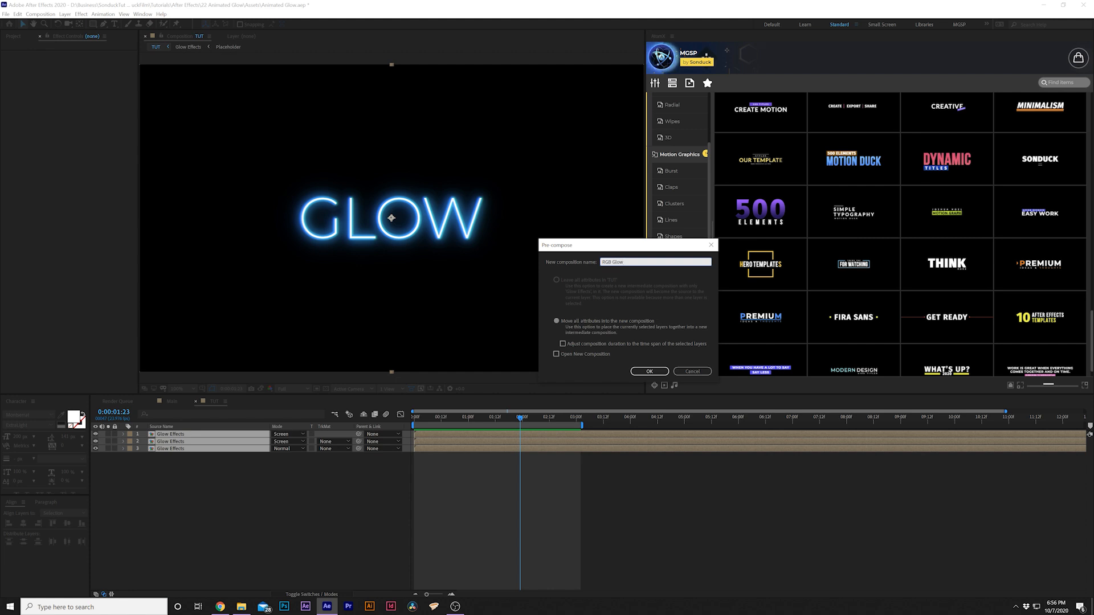
# Confirm the RGB Glow precomp name, glance at the Main comp, and expand the Elements folder.
pyautogui.press('Return')
pyautogui.click(254, 510)
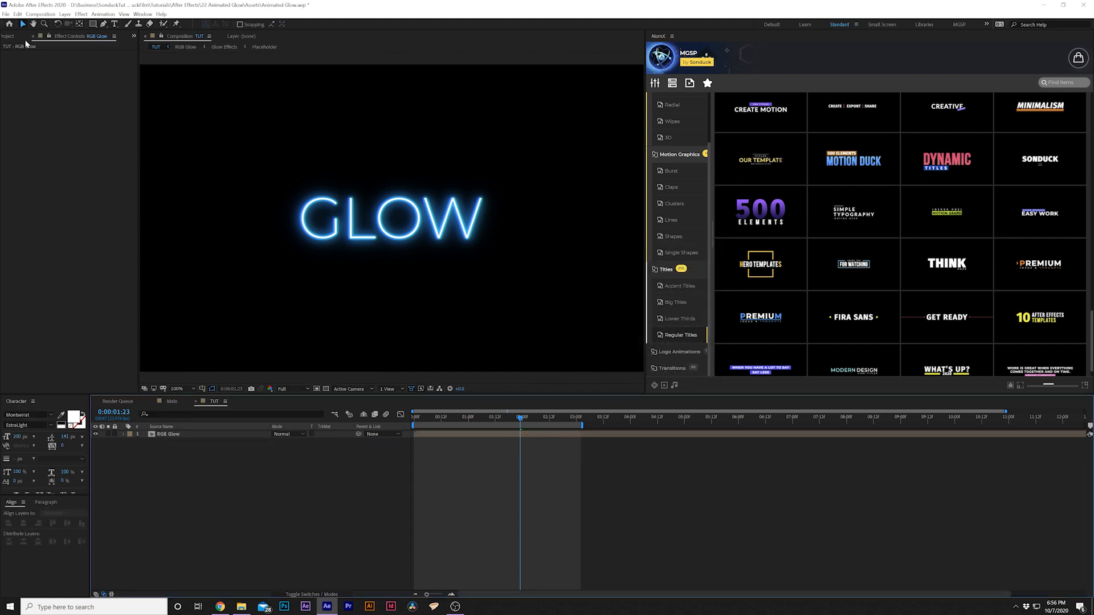
pyautogui.click(11, 36)
pyautogui.click(171, 401)
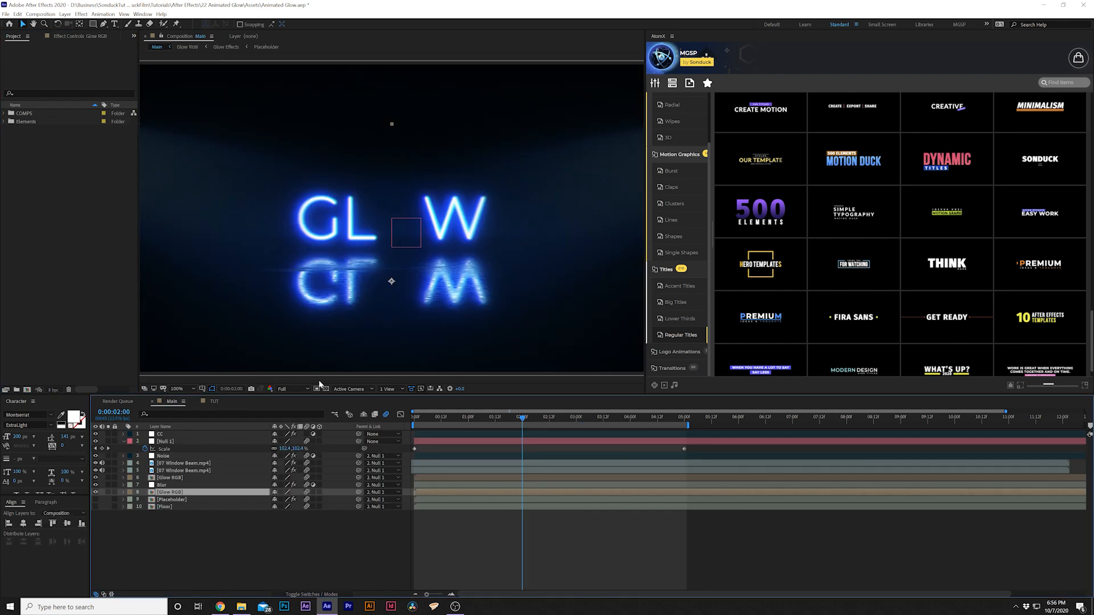
pyautogui.click(211, 402)
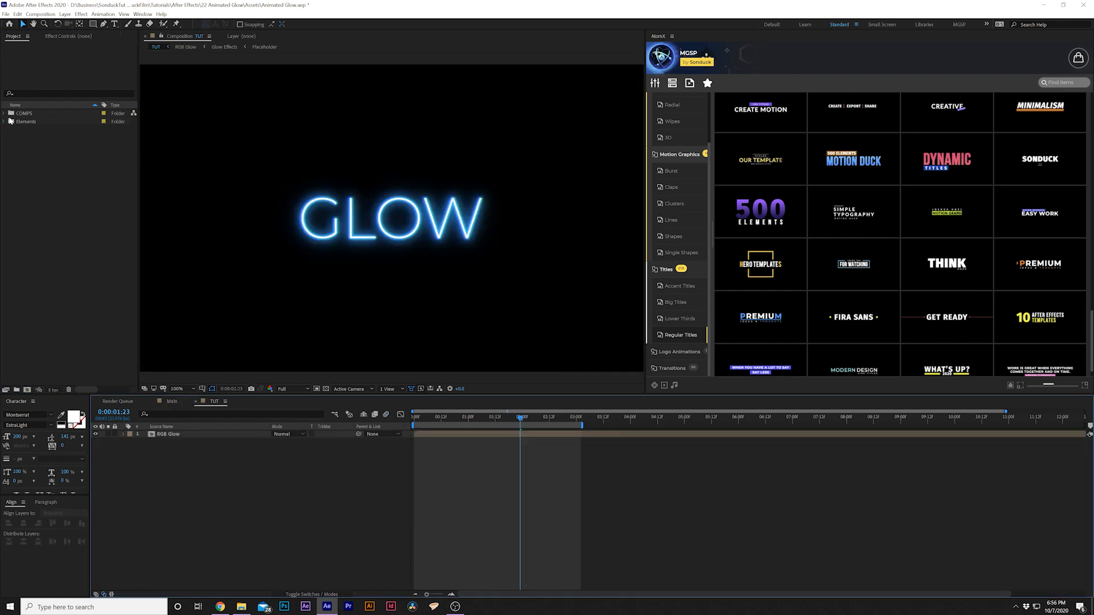
pyautogui.click(7, 121)
# Bring the pexels rock image into TUT as a 3D layer rotated 90° on X to lie flat.
pyautogui.doubleClick(34, 138)
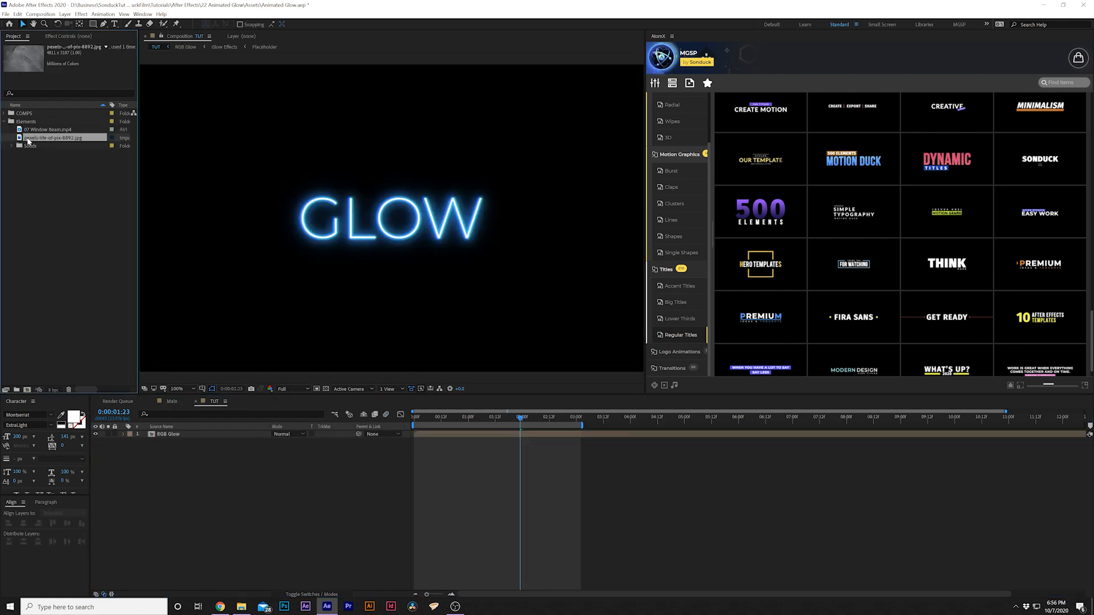
pyautogui.scroll(-2, 378, 234)
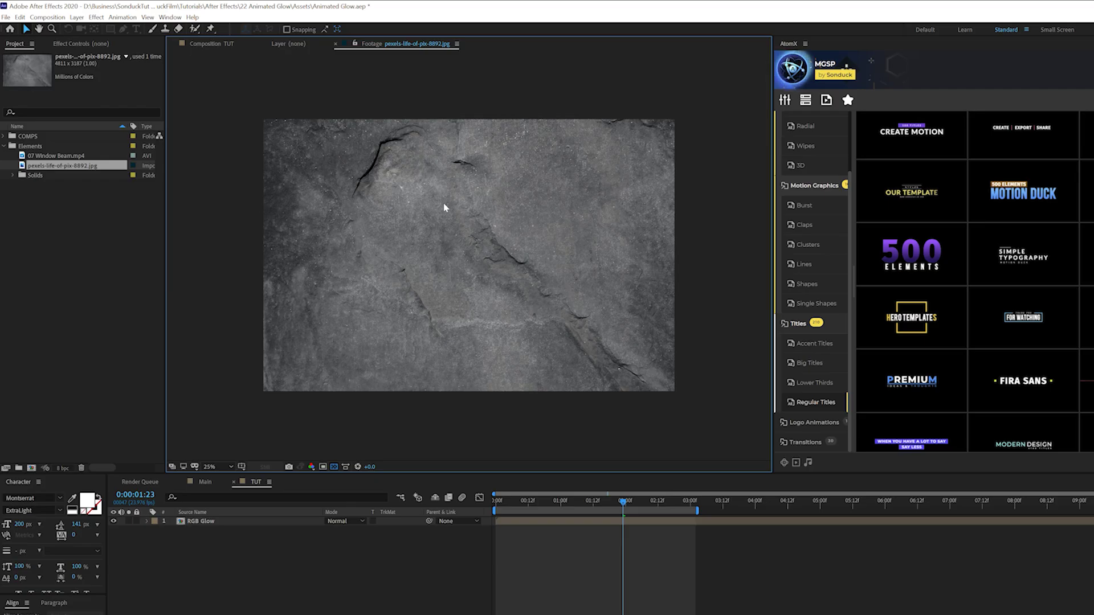
pyautogui.click(217, 44)
pyautogui.moveTo(52, 165); pyautogui.dragTo(373, 525)
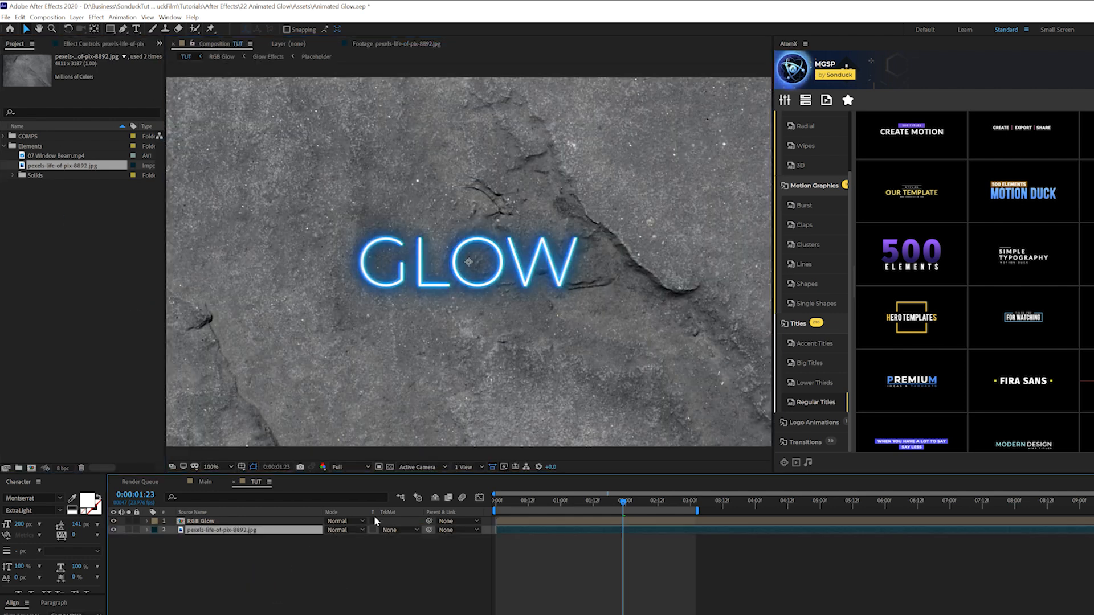
pyautogui.press('F4')
pyautogui.click(383, 530)
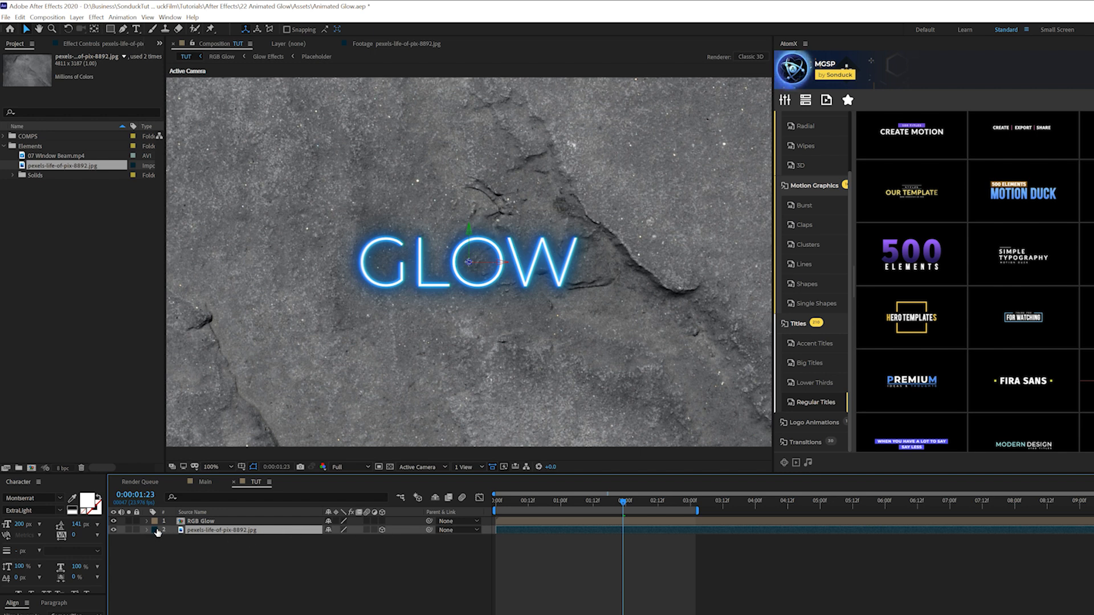
pyautogui.press('r')
pyautogui.click(338, 548)
pyautogui.write('90')
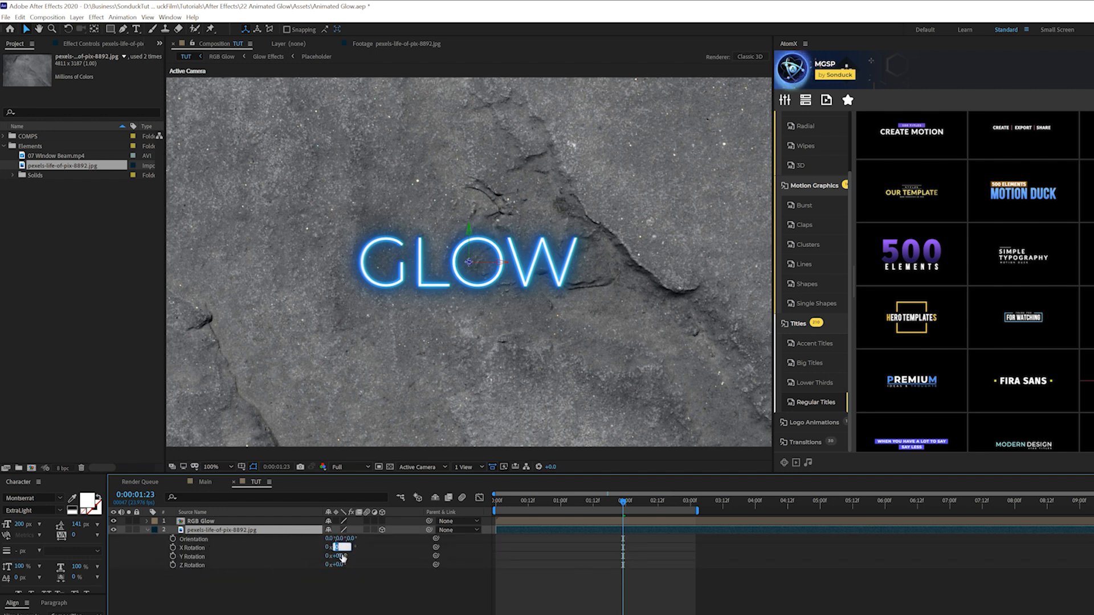
pyautogui.press('Return')
# Lower the rock plane beneath GLOW and adjust its scale to fill the floor area.
pyautogui.click(235, 530)
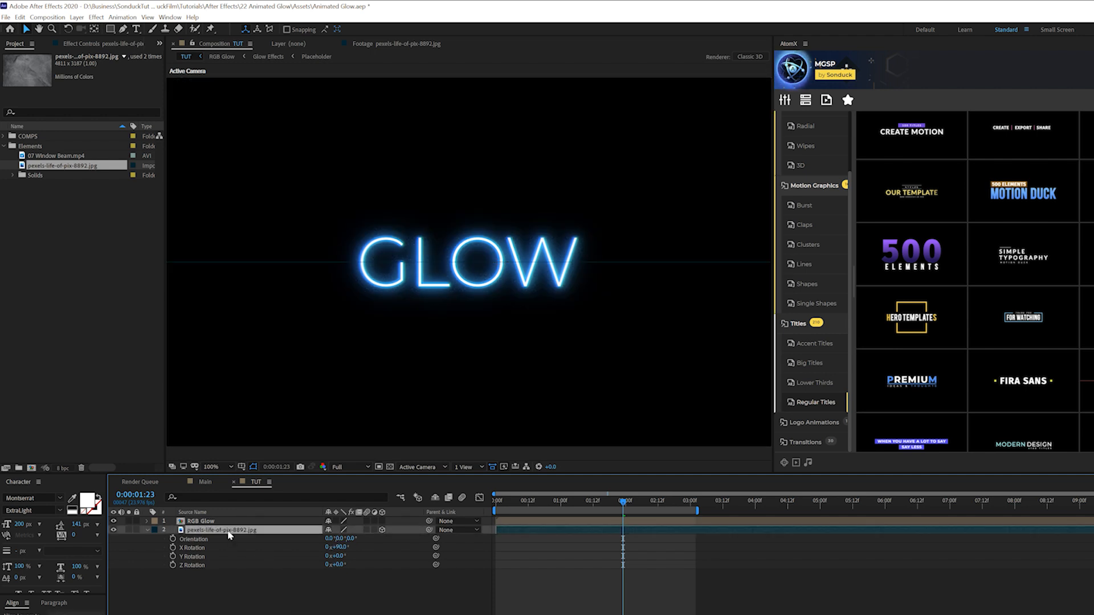
pyautogui.press('p')
pyautogui.moveTo(348, 541); pyautogui.dragTo(442, 541)
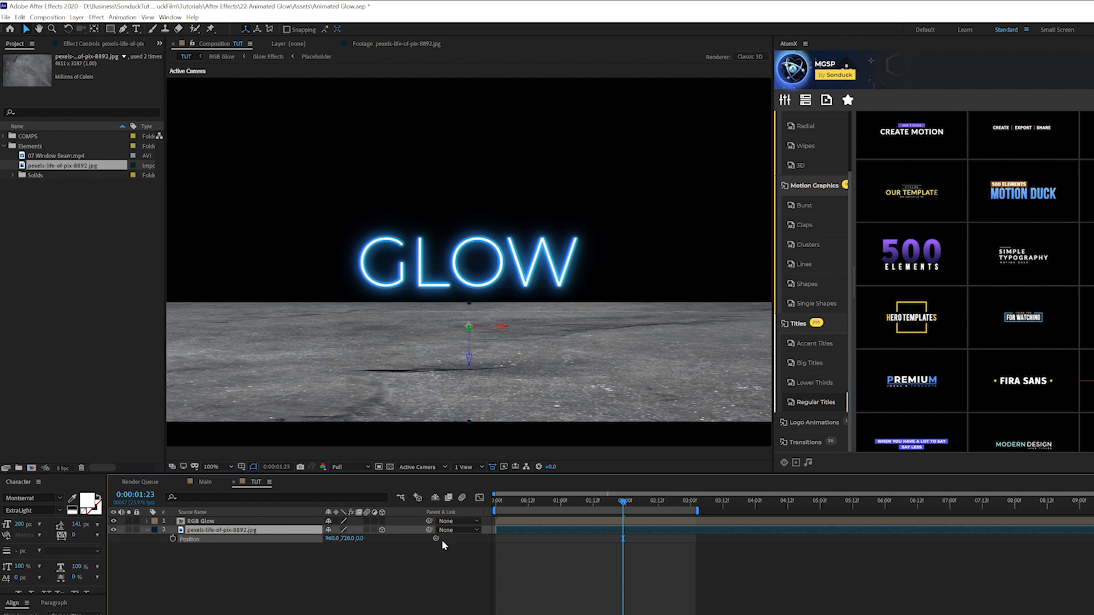
pyautogui.press('s')
pyautogui.moveTo(341, 543); pyautogui.dragTo(365, 539)
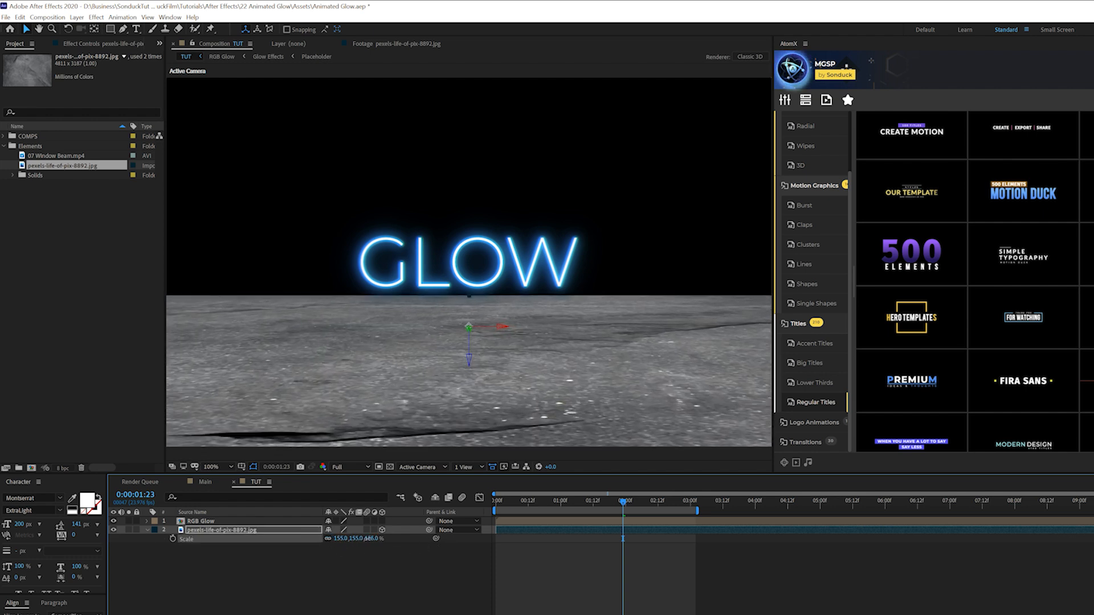
pyautogui.press(',')
pyautogui.moveTo(339, 540); pyautogui.dragTo(315, 539)
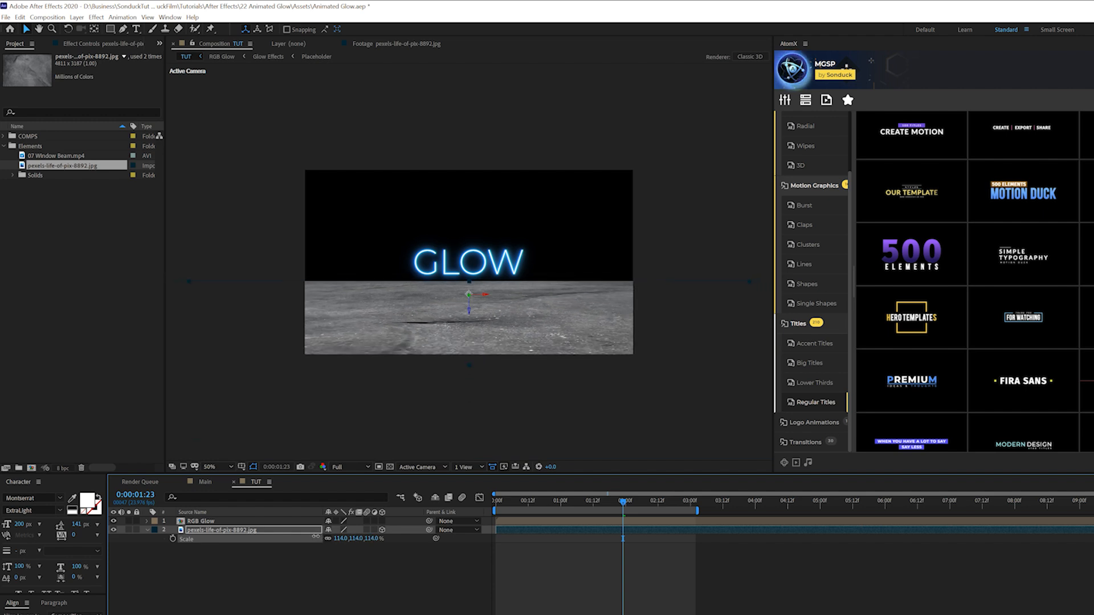
pyautogui.press('p')
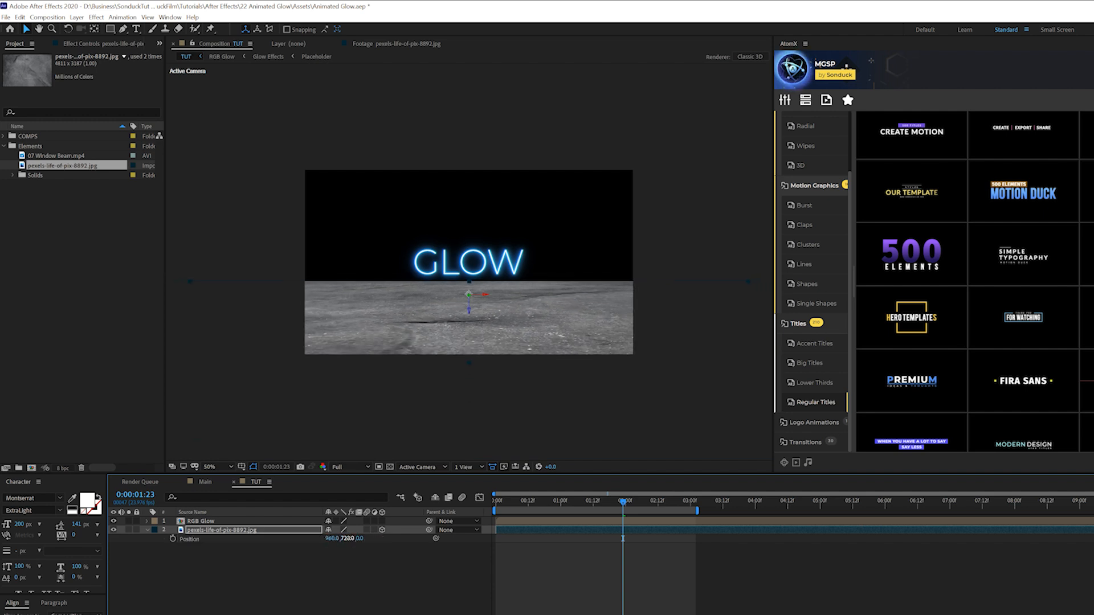
pyautogui.moveTo(351, 539)
pyautogui.mouseDown()
pyautogui.moveTo(340, 539)
pyautogui.moveTo(349, 543)
pyautogui.mouseUp()
pyautogui.press('s')
pyautogui.click(197, 534)
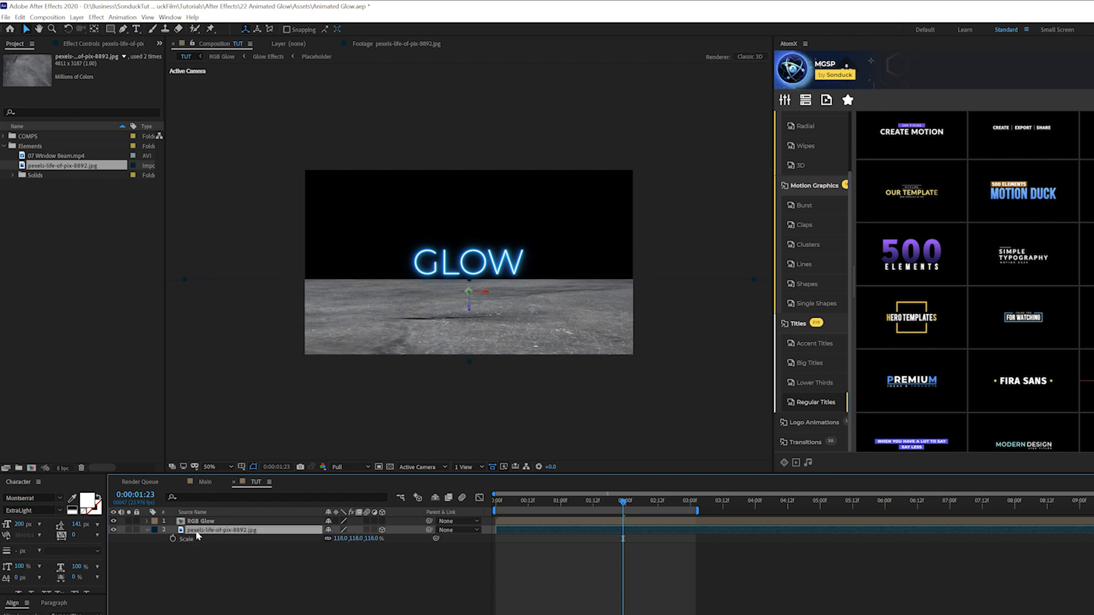
# Pre-compose the rock layer as Floor, hide it, and add a new adjustment layer.
pyautogui.hotkey('ctrl', 'shift', 'c')
pyautogui.write('FG')
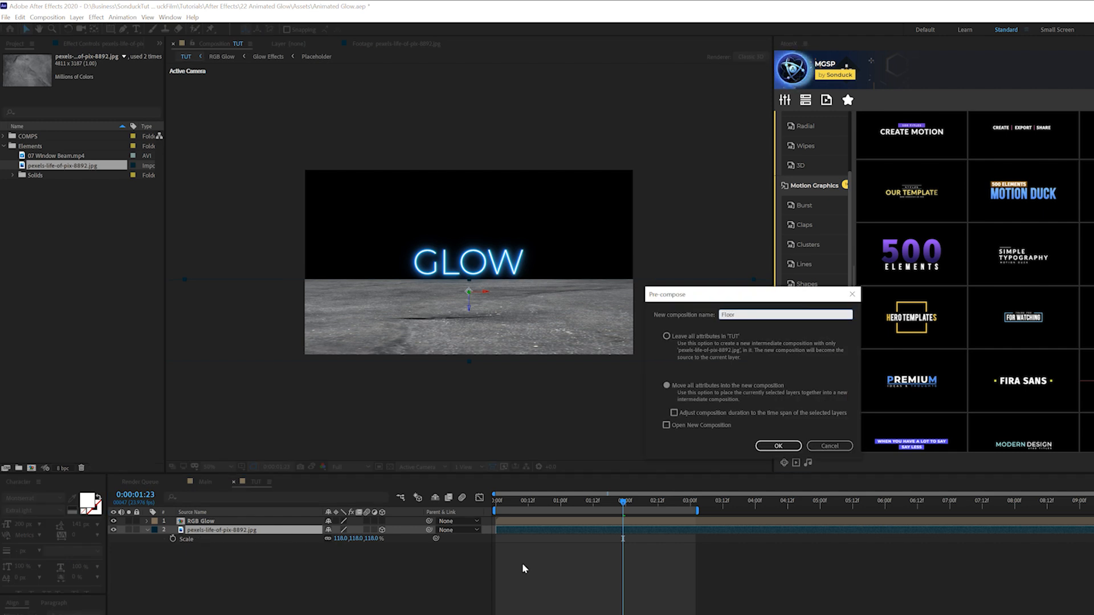
pyautogui.click(779, 444)
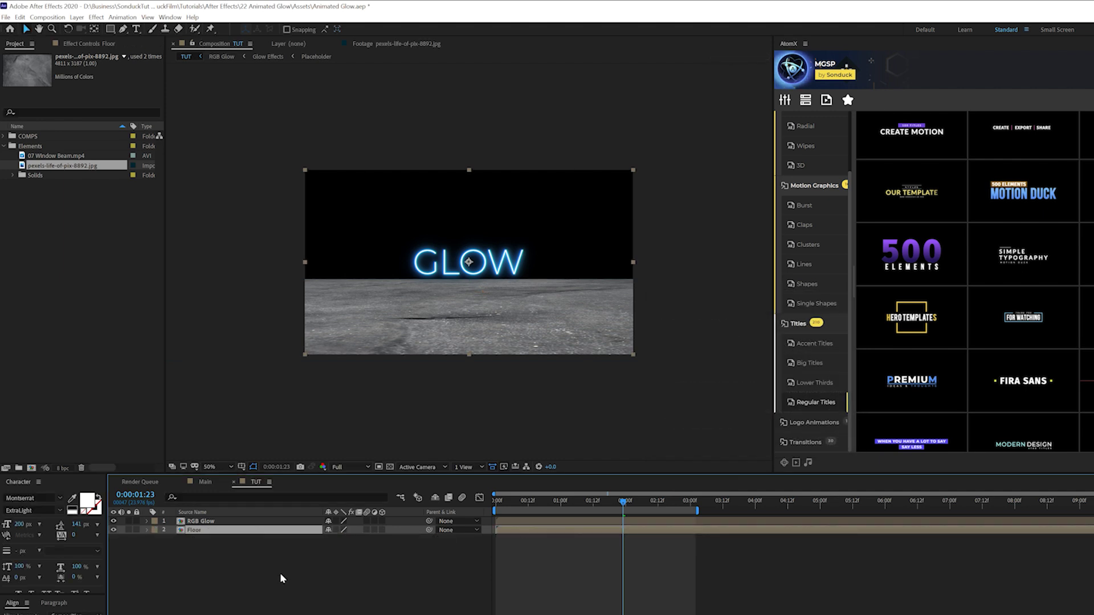
pyautogui.click(113, 530)
pyautogui.press('F2')
pyautogui.click(77, 17)
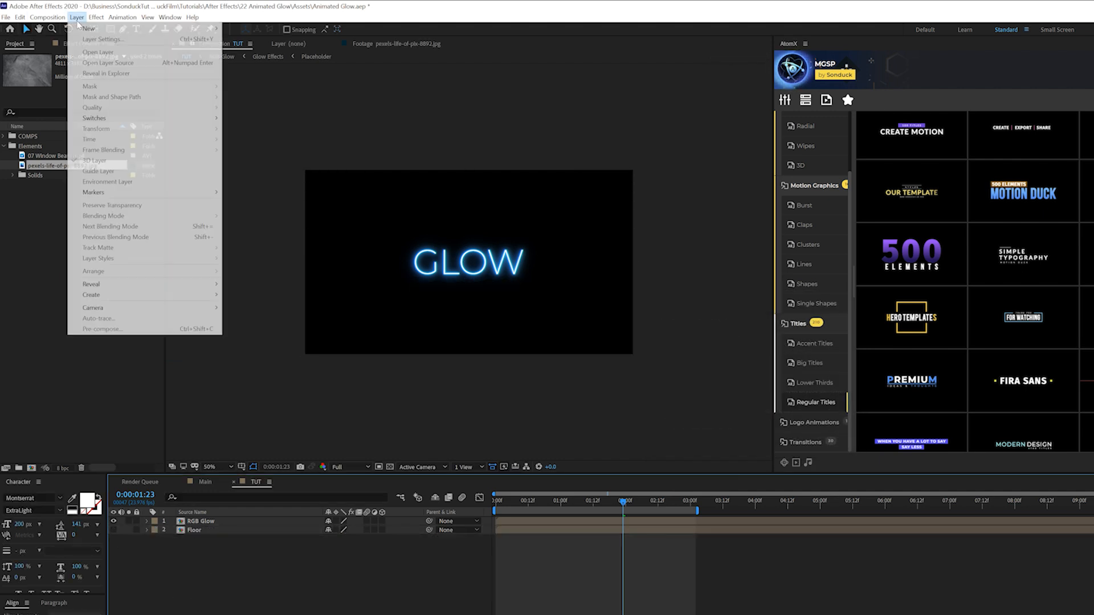
pyautogui.moveTo(90, 28)
pyautogui.click(266, 94)
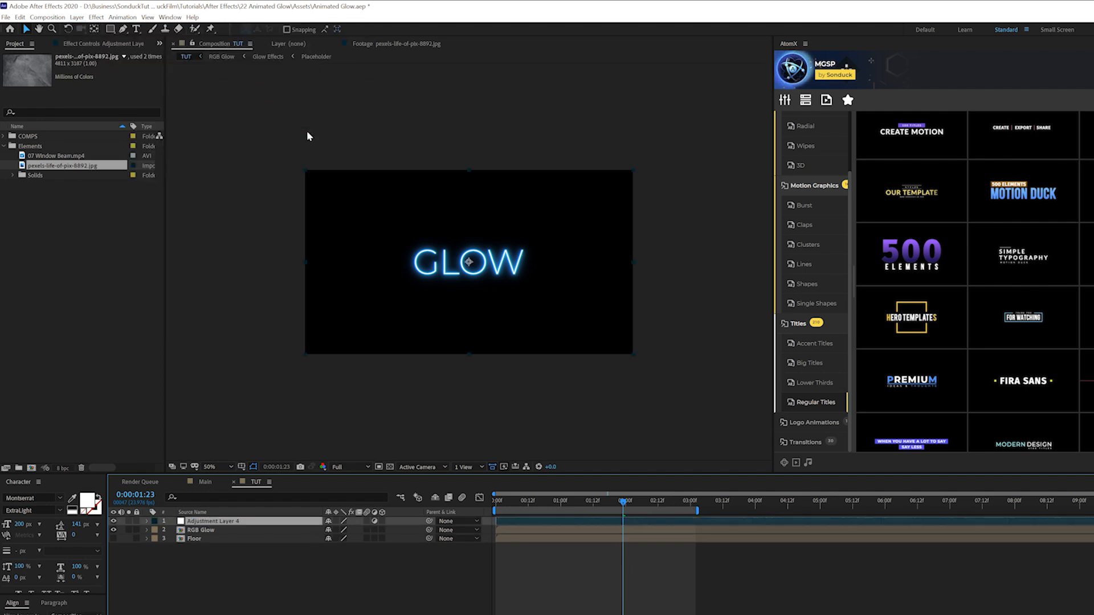
# Rename the adjustment layer Blur and duplicate RGB Glow, moving the copy to the top.
pyautogui.press('Return')
pyautogui.write('Blur')
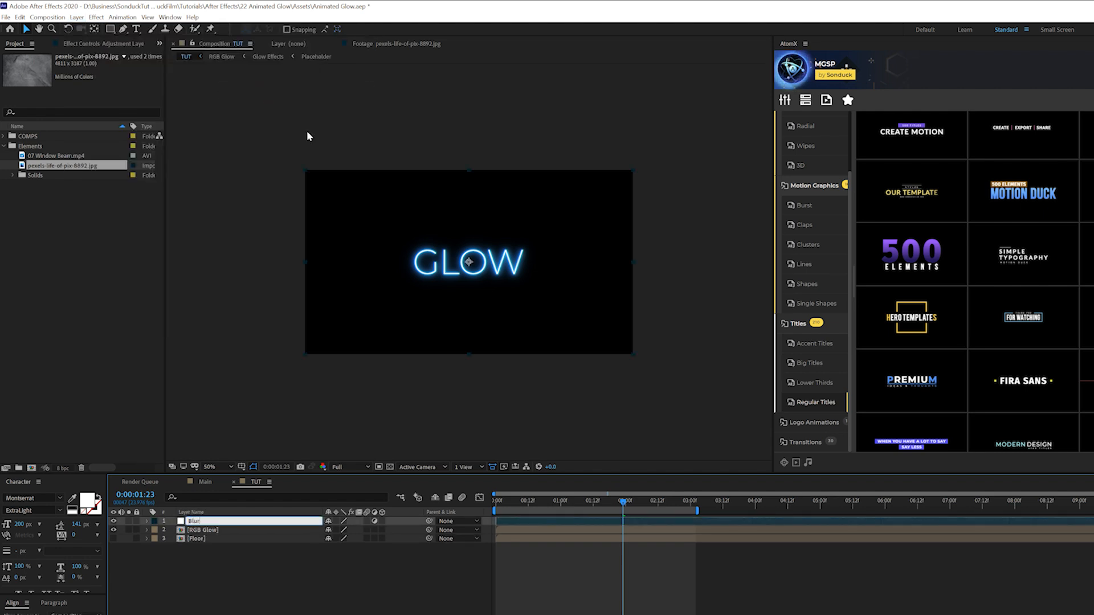
pyautogui.press('Return')
pyautogui.click(198, 530)
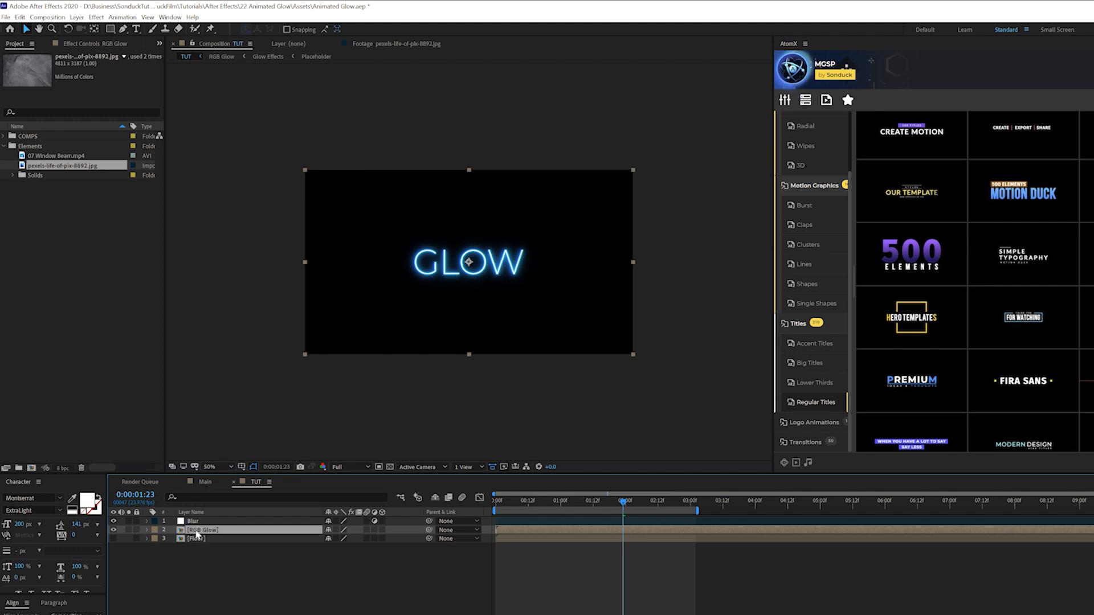
pyautogui.hotkey('ctrl', 'd')
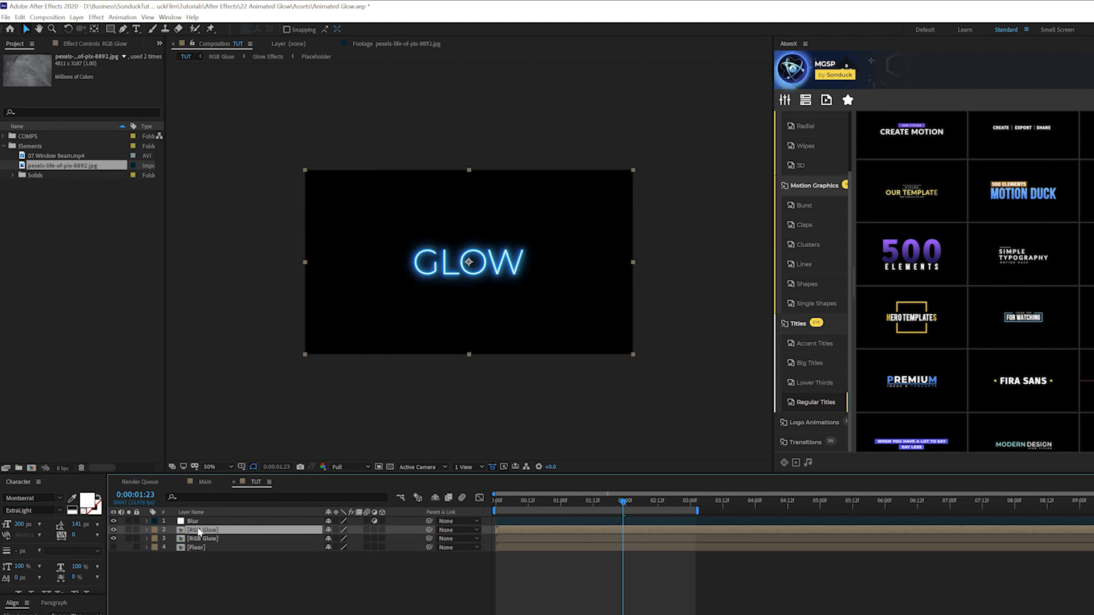
pyautogui.moveTo(200, 530); pyautogui.dragTo(194, 522)
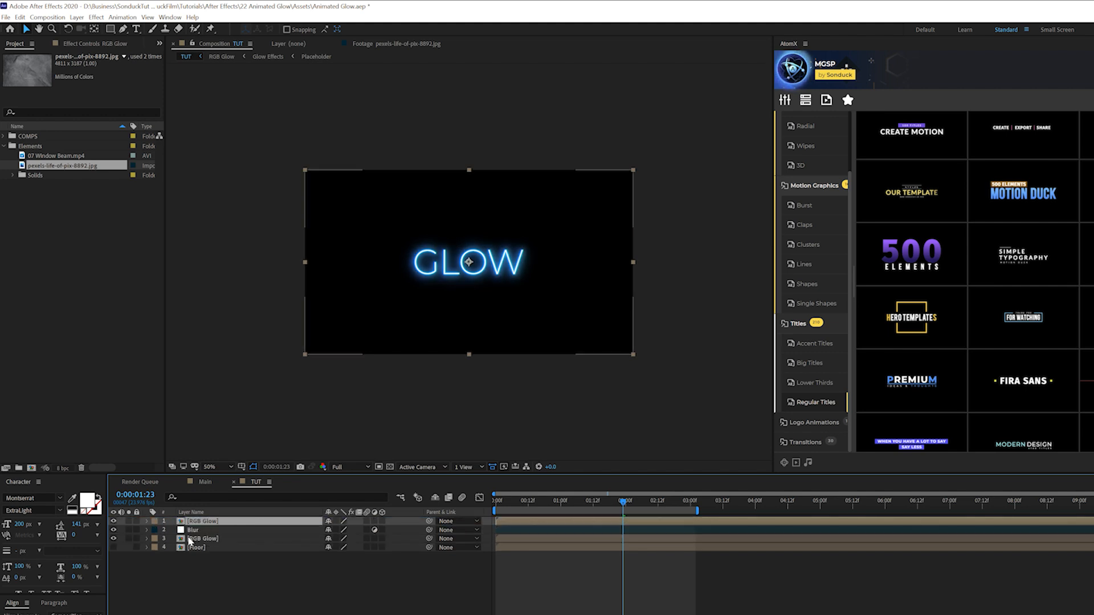
# Move the lower RGB Glow beneath the text and flip it vertically as a reflection.
pyautogui.click(206, 541)
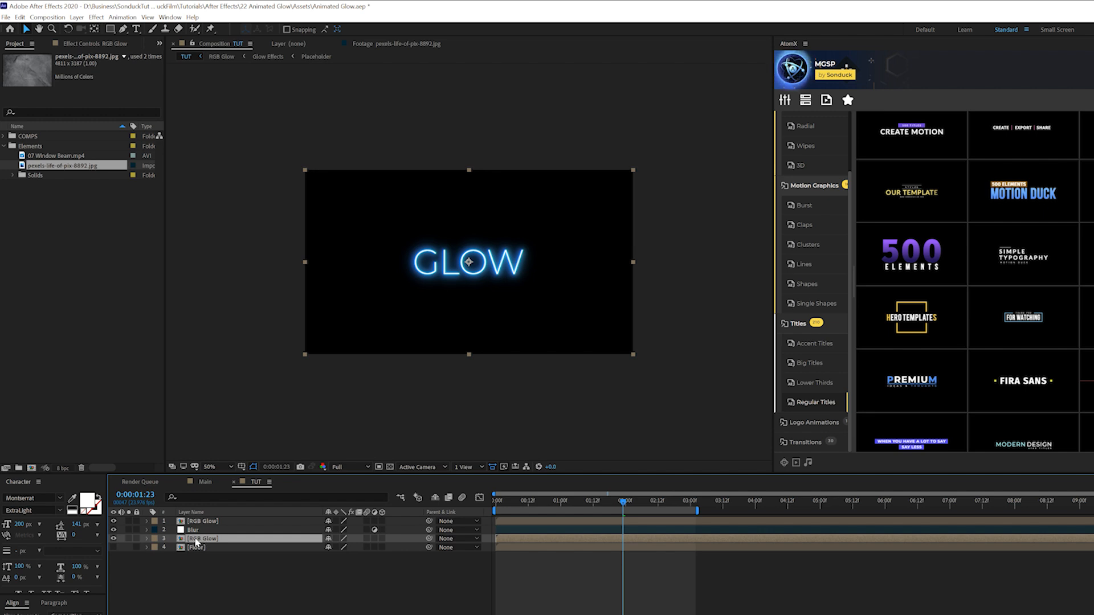
pyautogui.moveTo(464, 268); pyautogui.dragTo(464, 302)
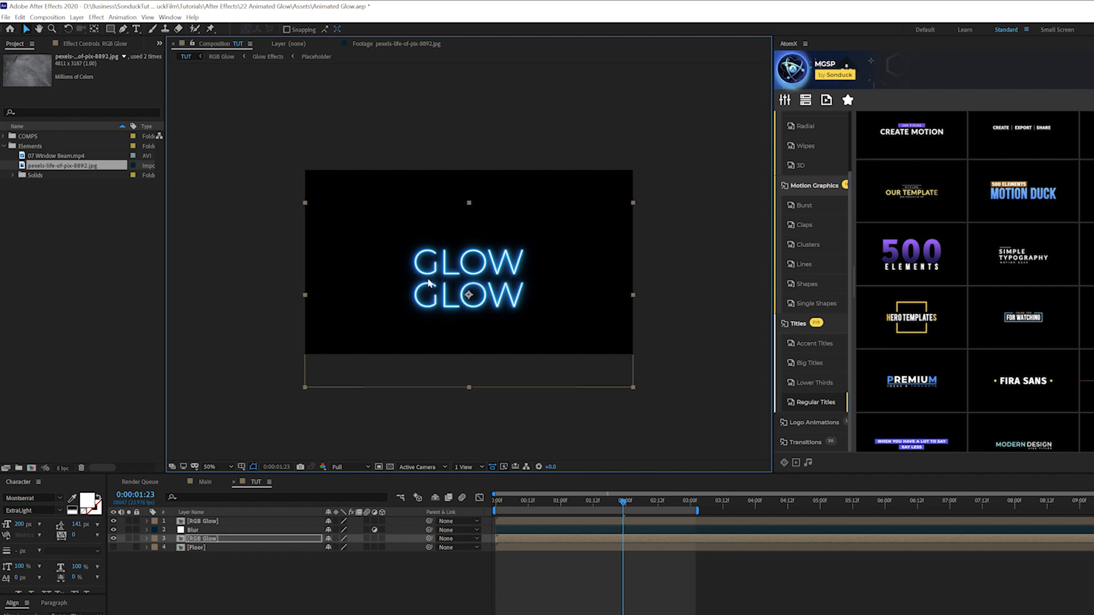
pyautogui.press('/')
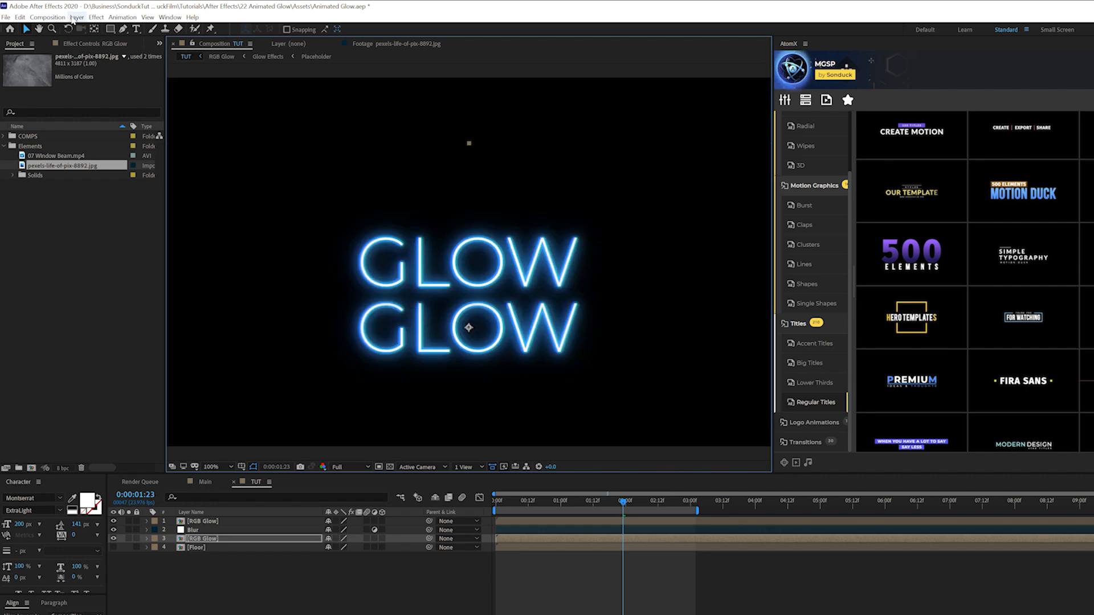
pyautogui.click(77, 17)
pyautogui.moveTo(96, 128)
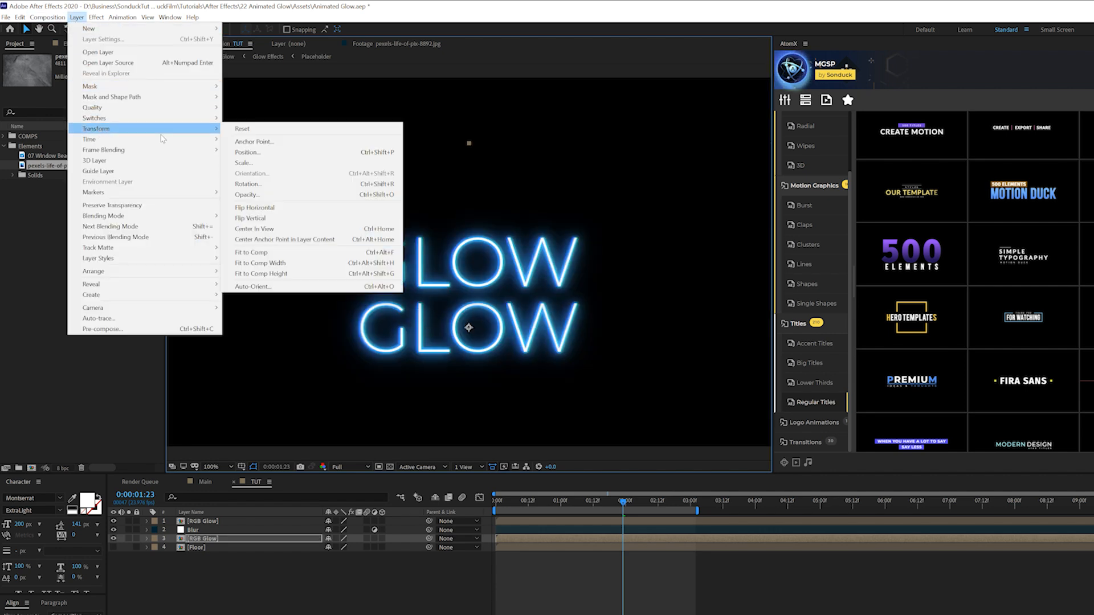
pyautogui.click(276, 219)
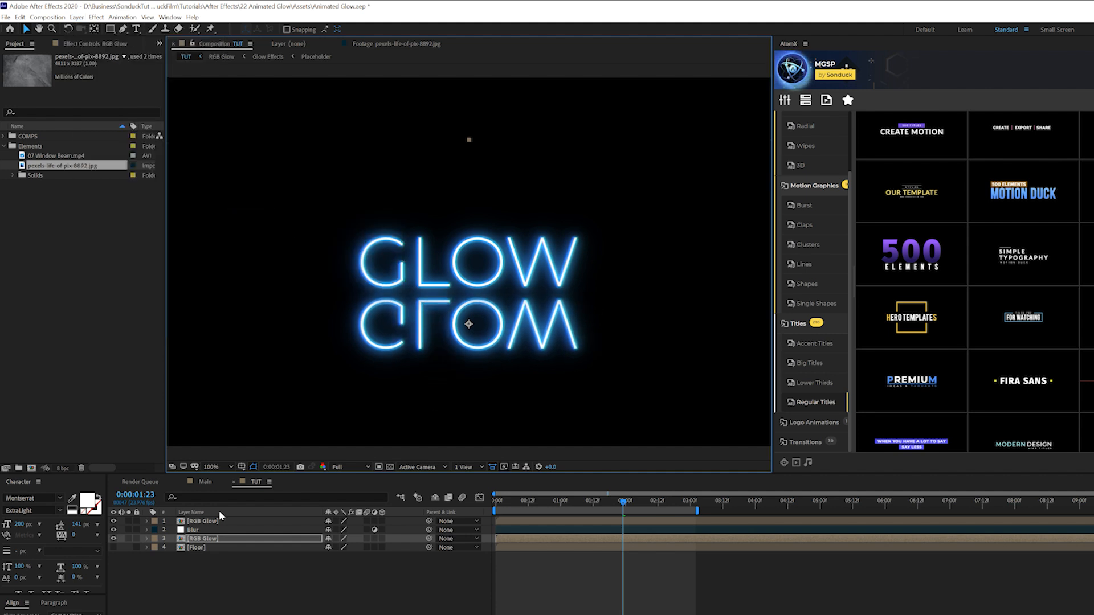
pyautogui.click(192, 530)
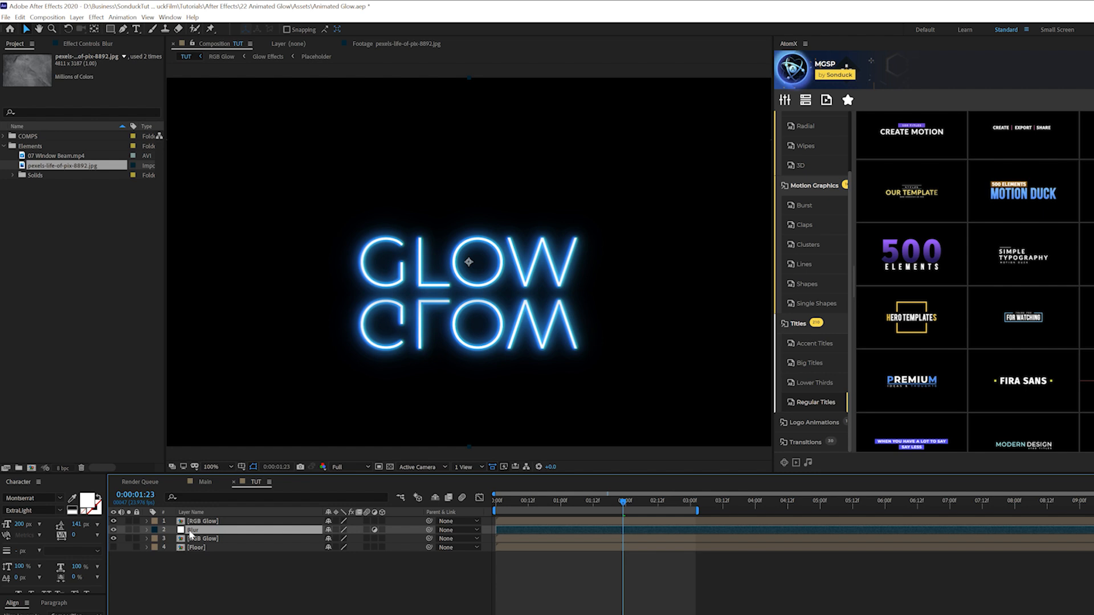
# Add Compound Blur to the Blur layer using 4. Floor as map, nudging the reflection lower.
pyautogui.click(95, 18)
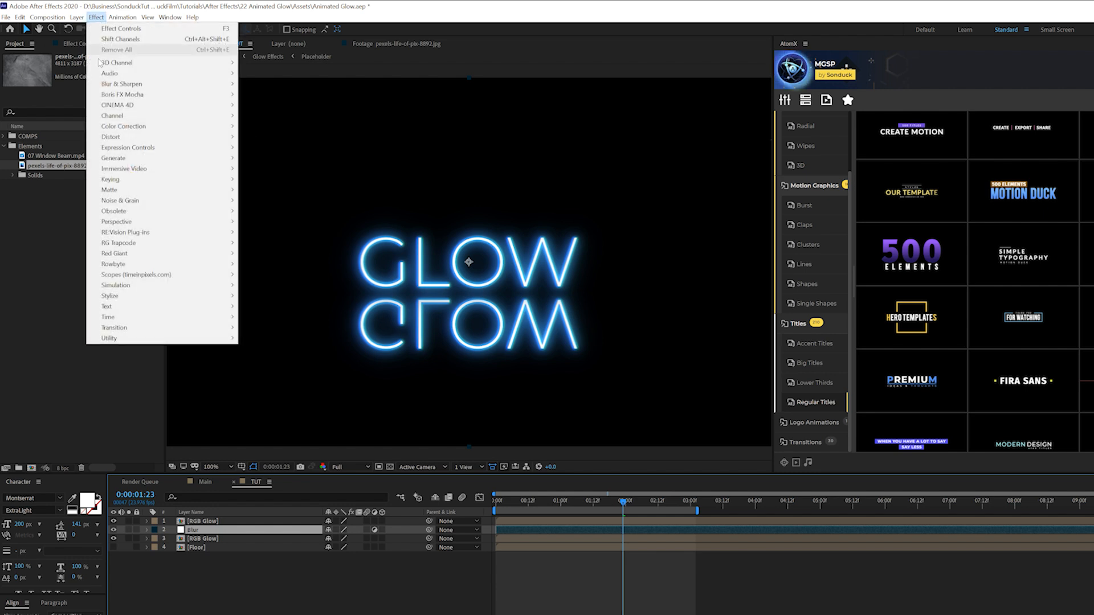
pyautogui.moveTo(122, 83)
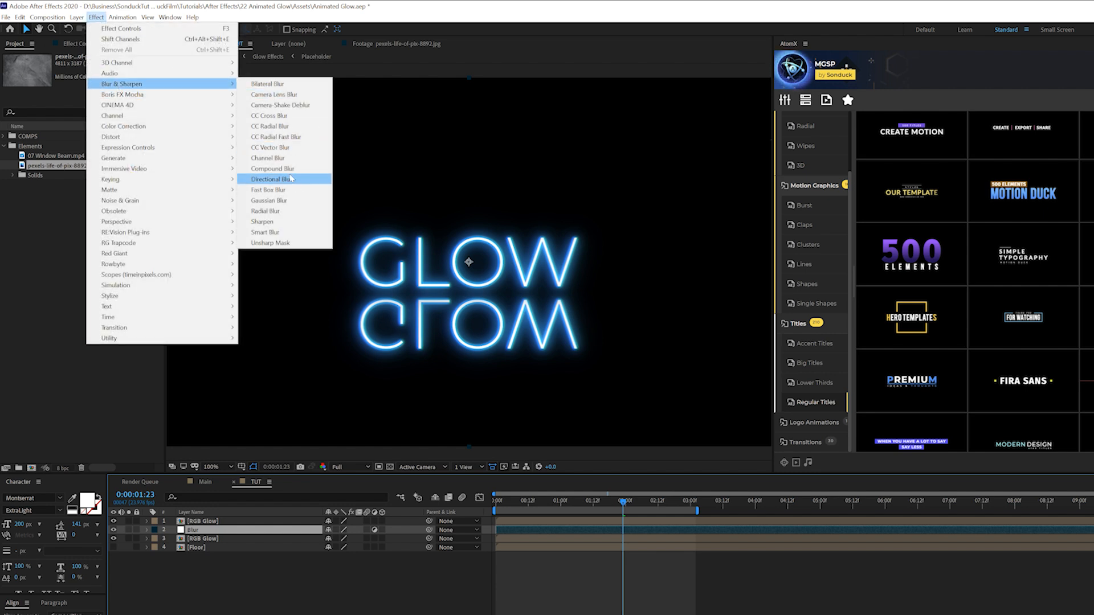
pyautogui.click(290, 171)
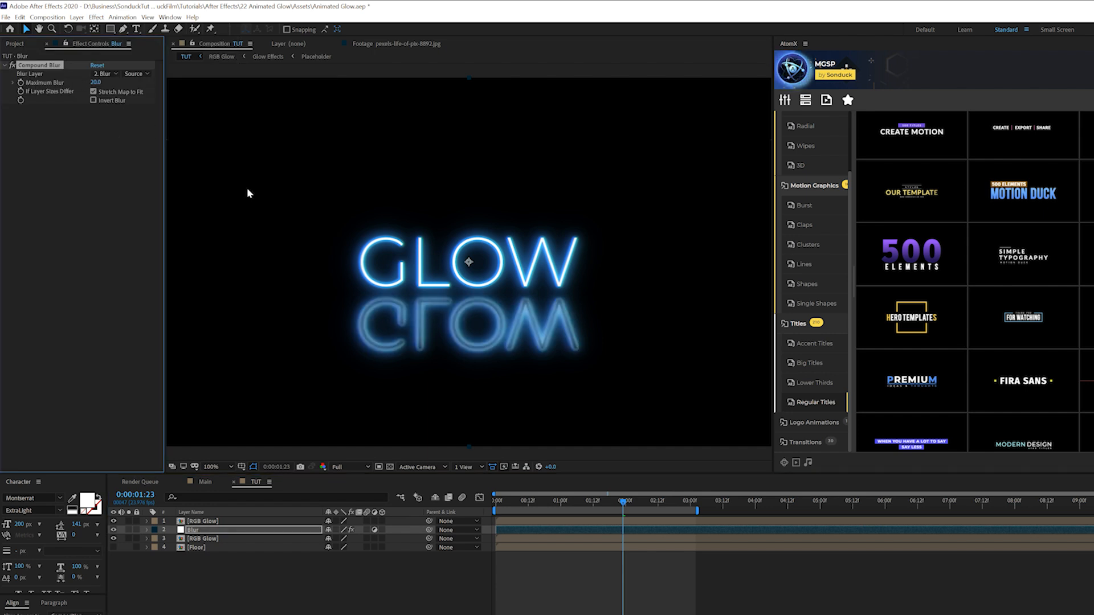
pyautogui.click(105, 73)
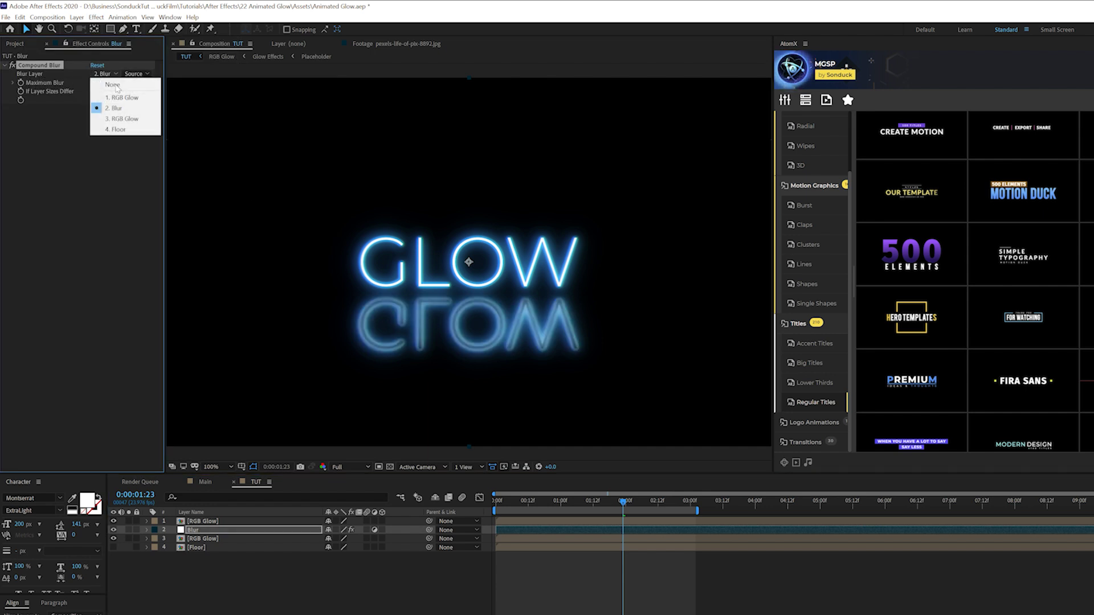
pyautogui.click(119, 130)
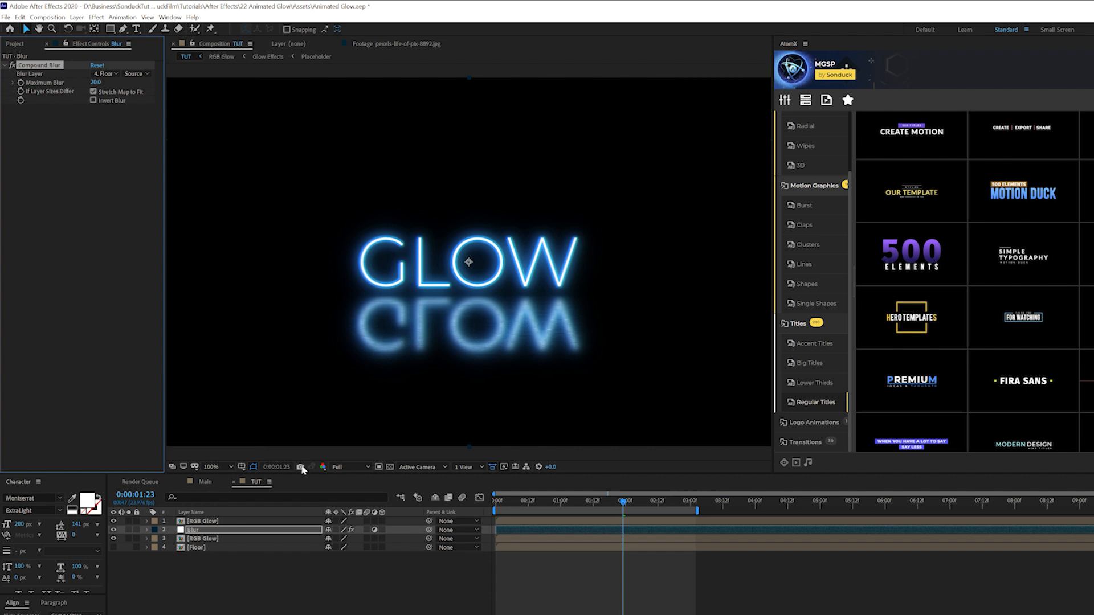
pyautogui.click(485, 330)
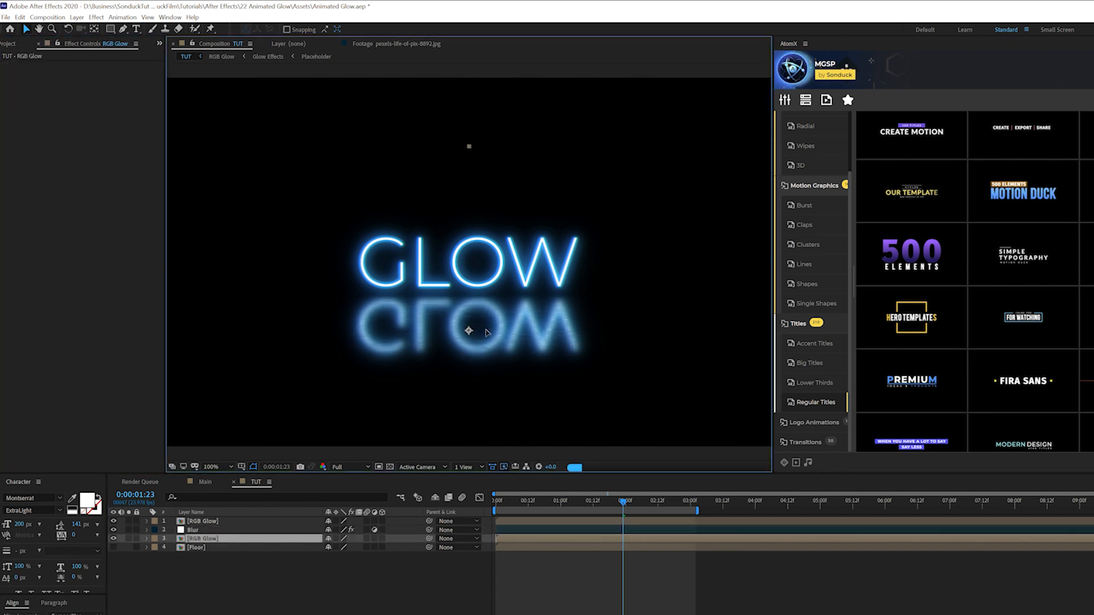
pyautogui.moveTo(485, 331); pyautogui.dragTo(486, 338)
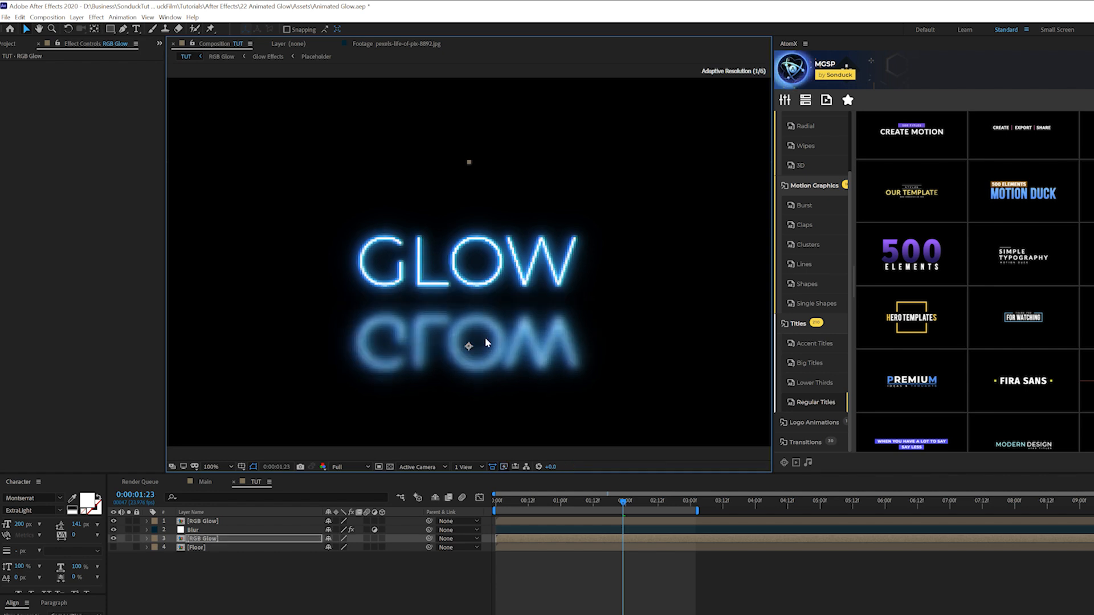
pyautogui.hotkey('ctrl', 'Up')
pyautogui.write('36')
# Settle the Maximum Blur around 23 with Invert Blur off, comparing inverted and normal.
pyautogui.press('Return')
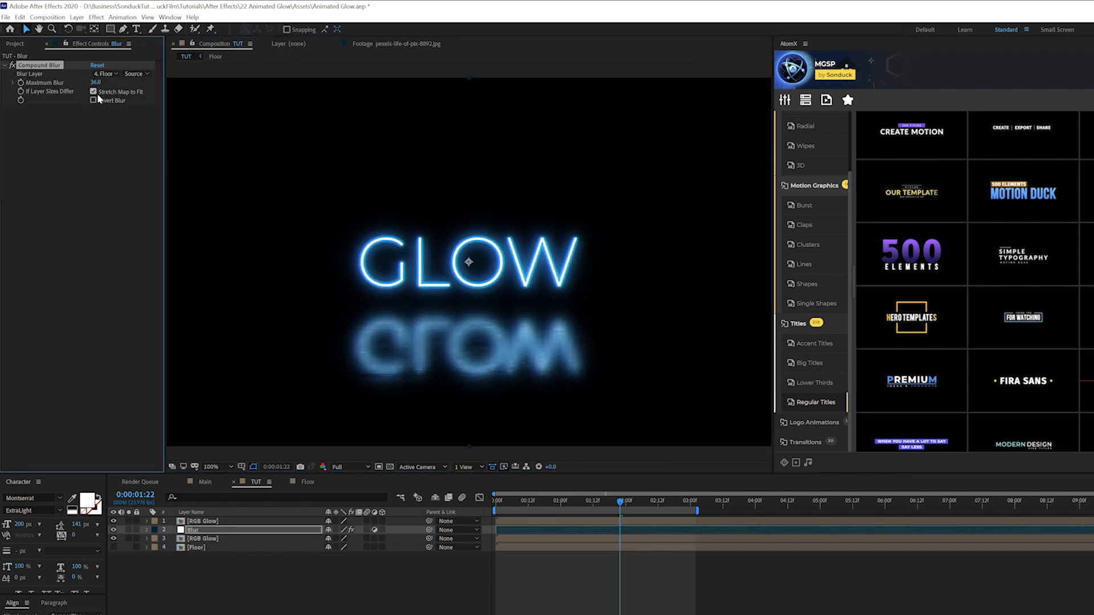
pyautogui.click(94, 100)
pyautogui.click(93, 100)
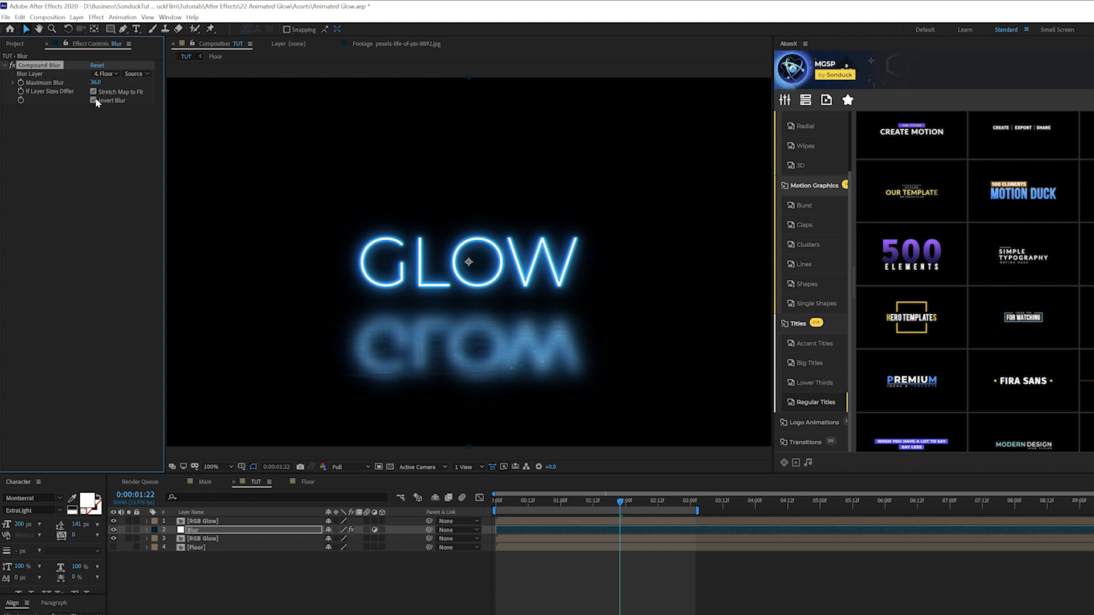
pyautogui.click(94, 100)
pyautogui.click(94, 101)
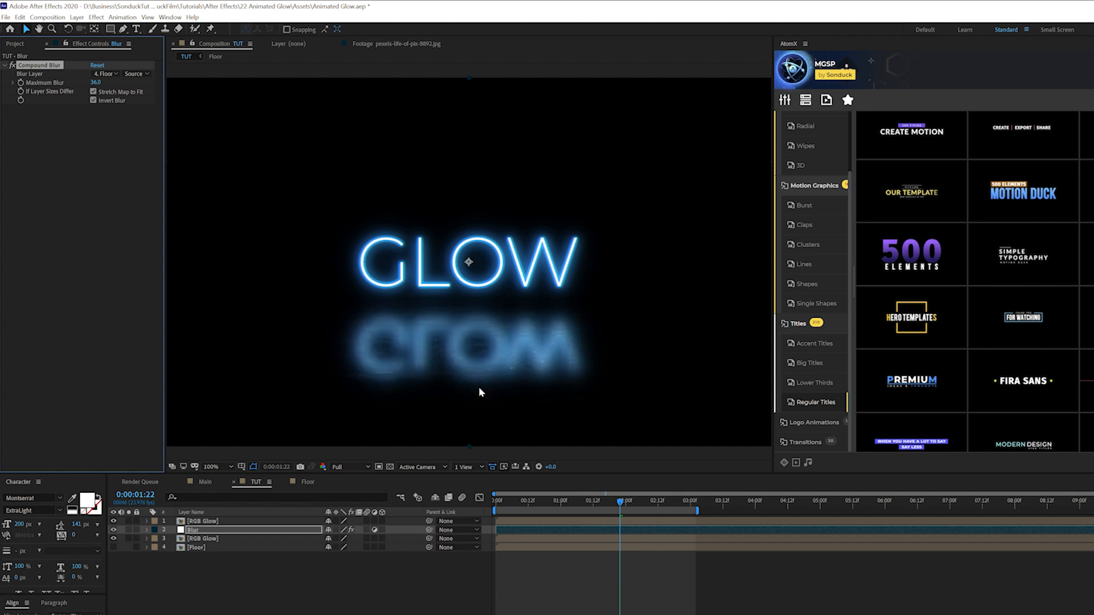
pyautogui.moveTo(95, 82); pyautogui.dragTo(86, 82)
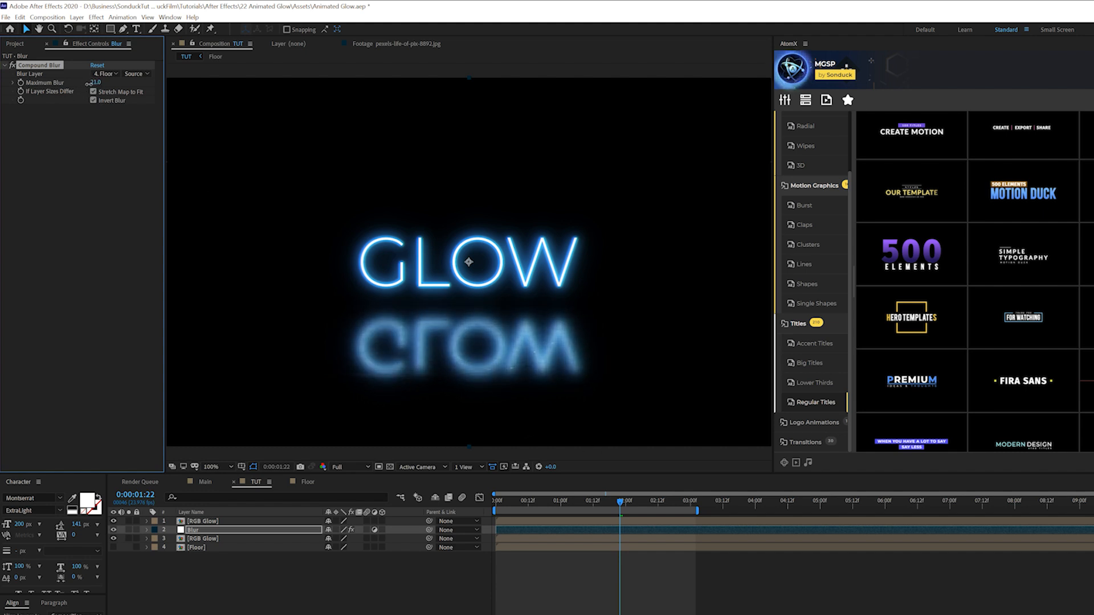
pyautogui.click(93, 100)
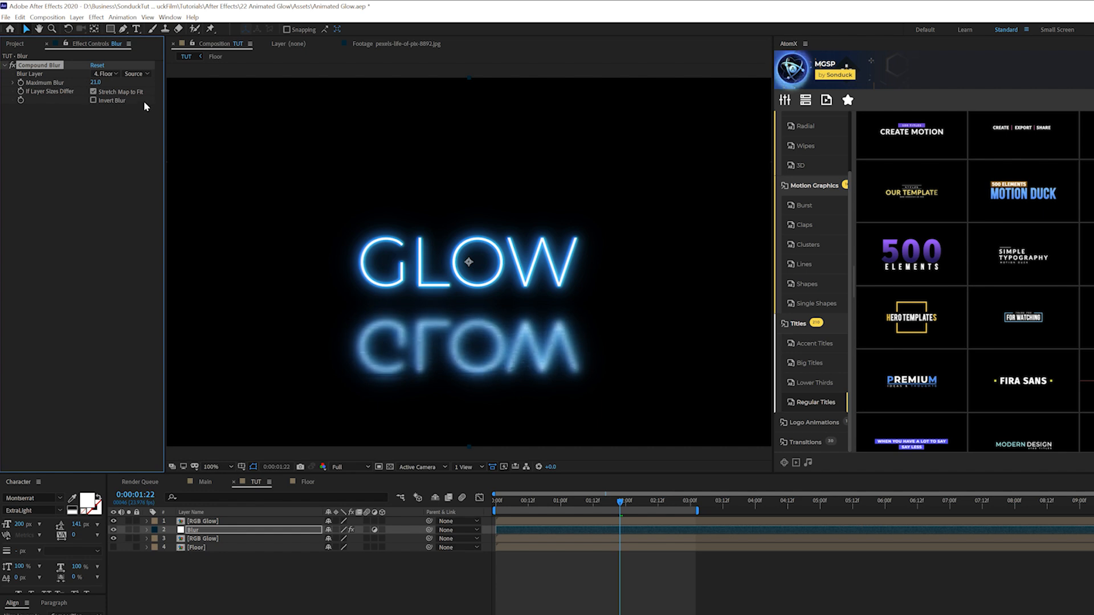
pyautogui.press('pageup')
pyautogui.click(359, 573)
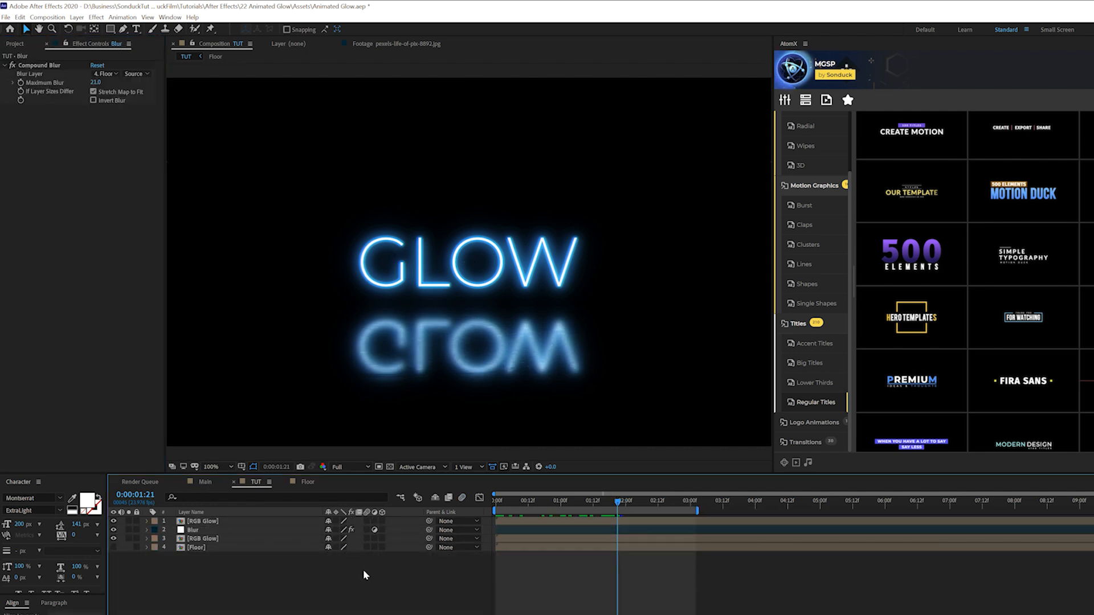
pyautogui.press('.')
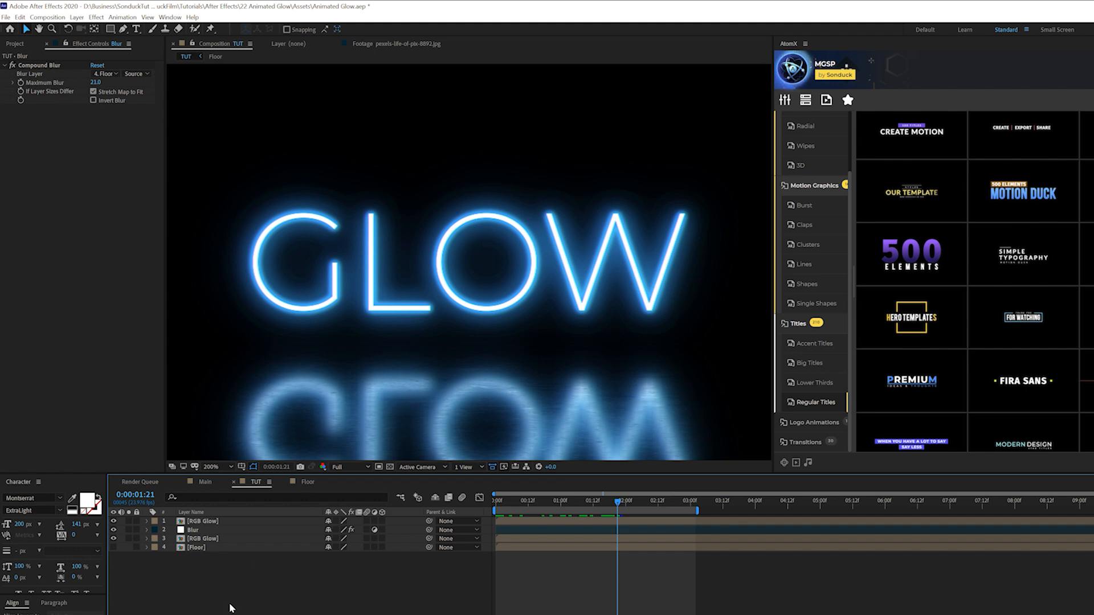
# Add a top adjustment layer with Noise at 8% and Use Color Noise off.
pyautogui.hotkey('ctrl', 'alt', 'y')
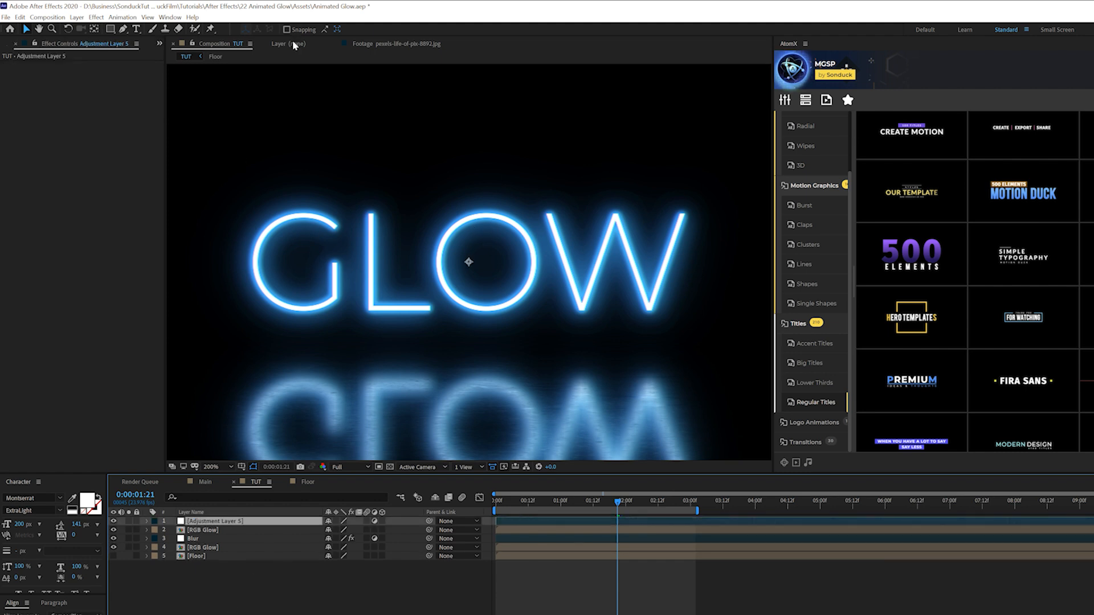
pyautogui.click(96, 18)
pyautogui.moveTo(114, 210)
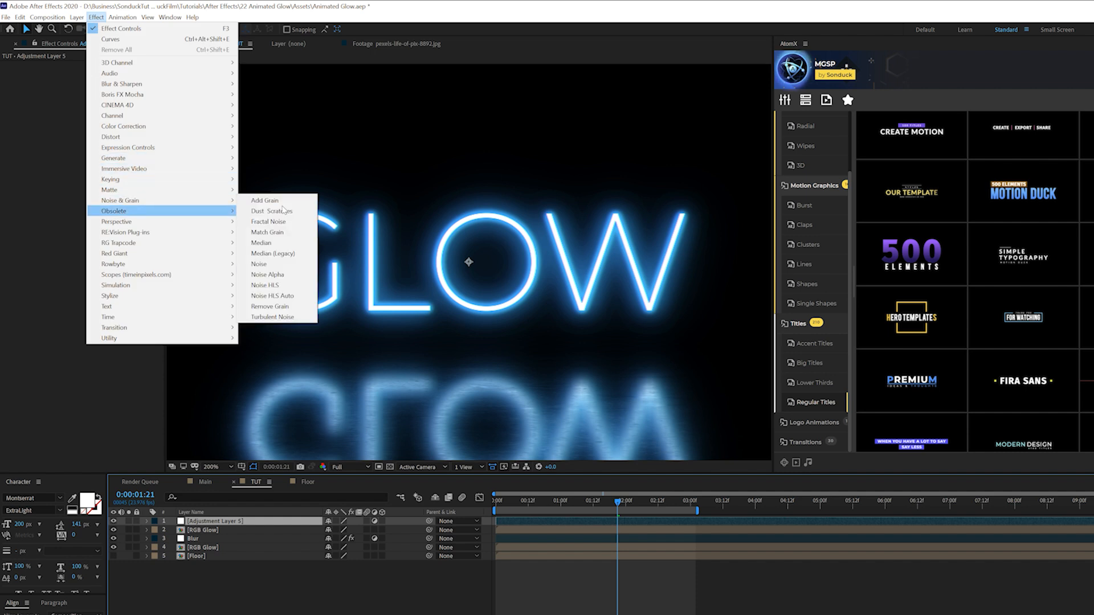
pyautogui.click(259, 263)
pyautogui.click(99, 74)
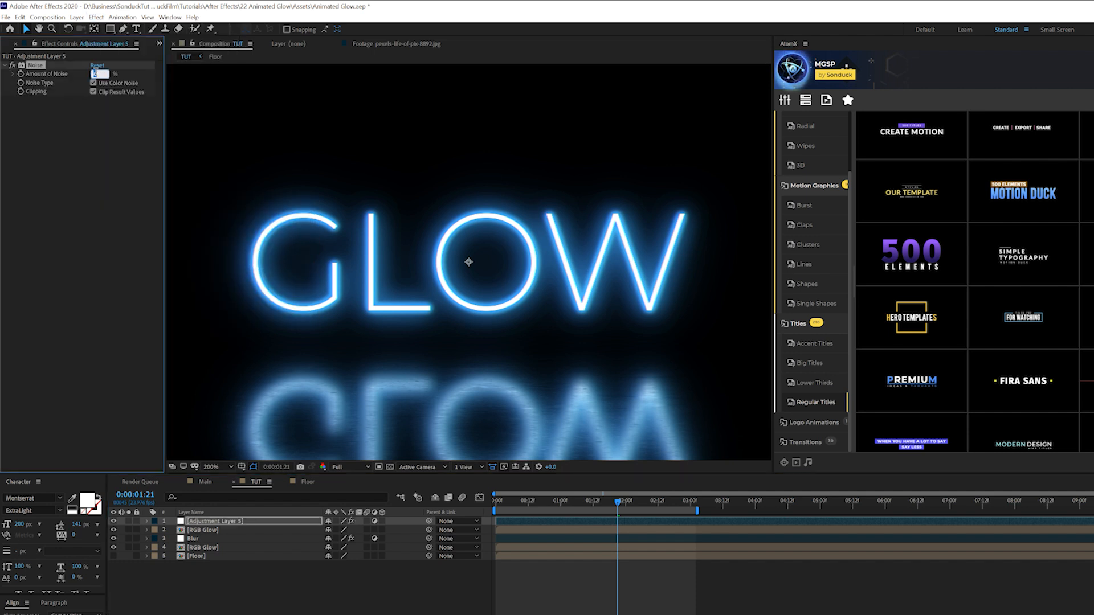
pyautogui.press('Return')
pyautogui.click(92, 83)
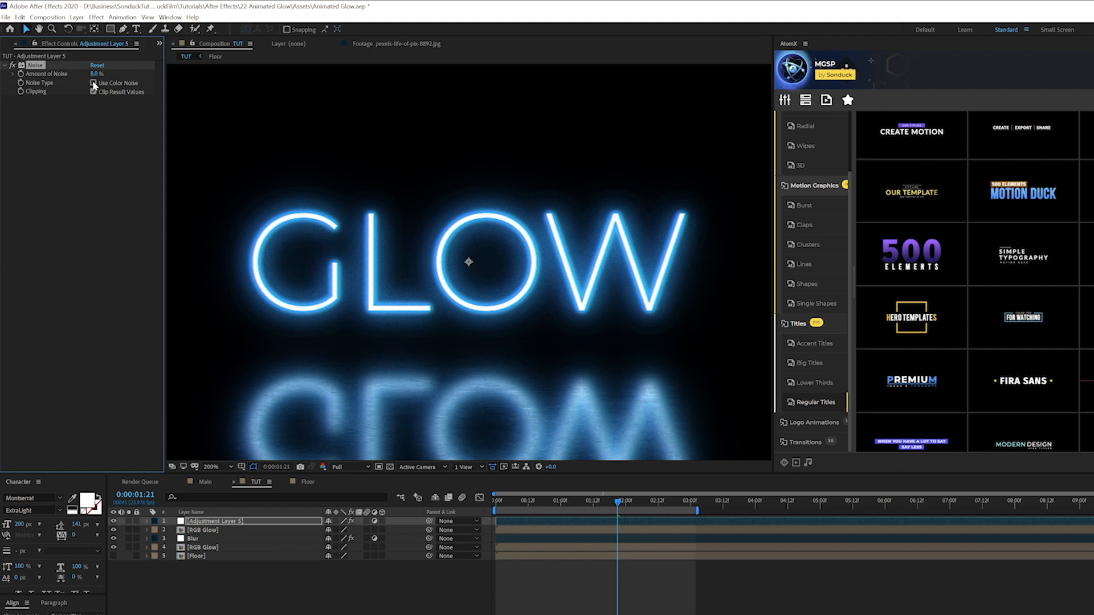
pyautogui.press('/')
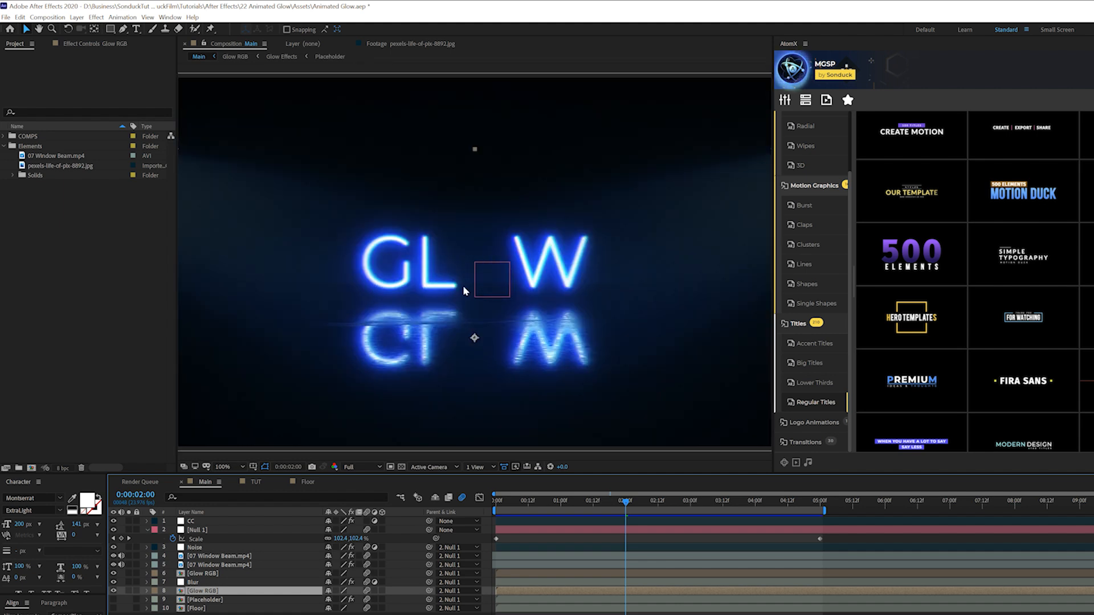
# Preview 07 Window Beam.mp4 and place it into the TUT timeline.
pyautogui.click(248, 483)
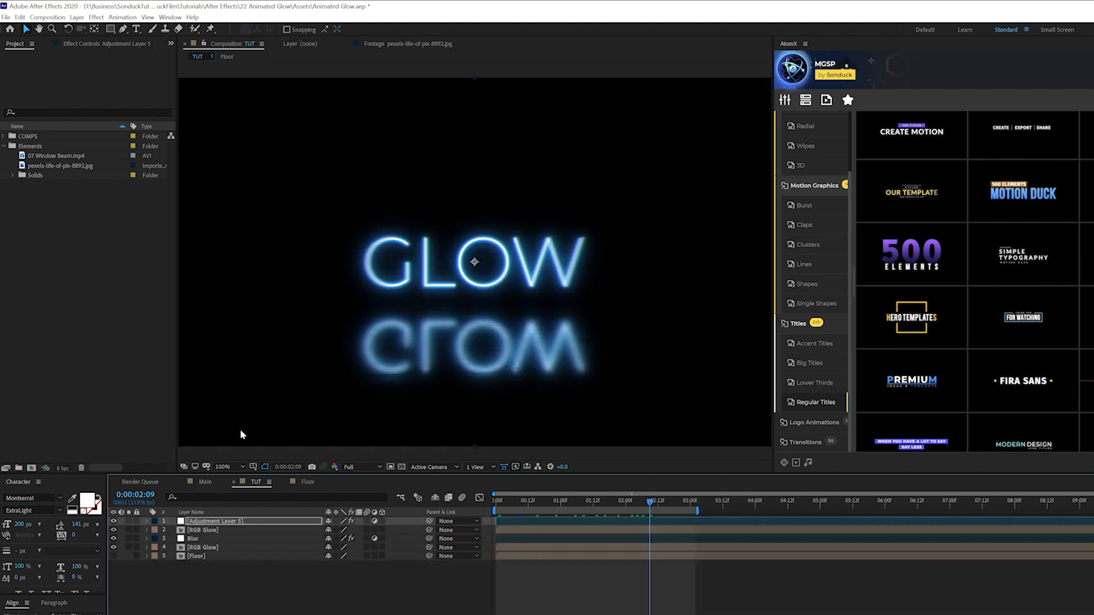
pyautogui.doubleClick(36, 155)
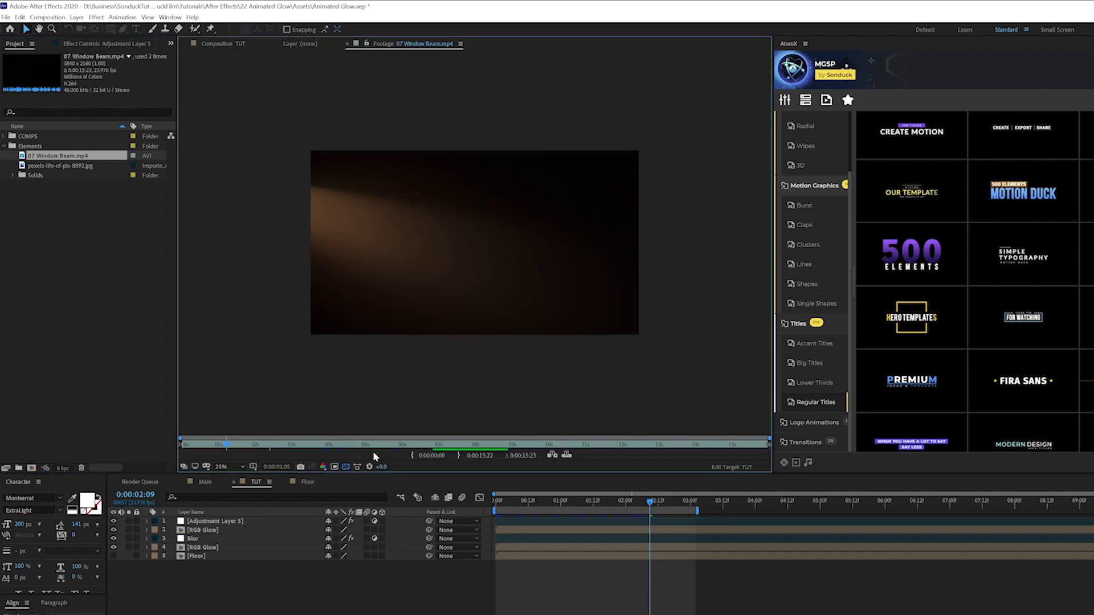
pyautogui.moveTo(373, 451); pyautogui.dragTo(396, 447)
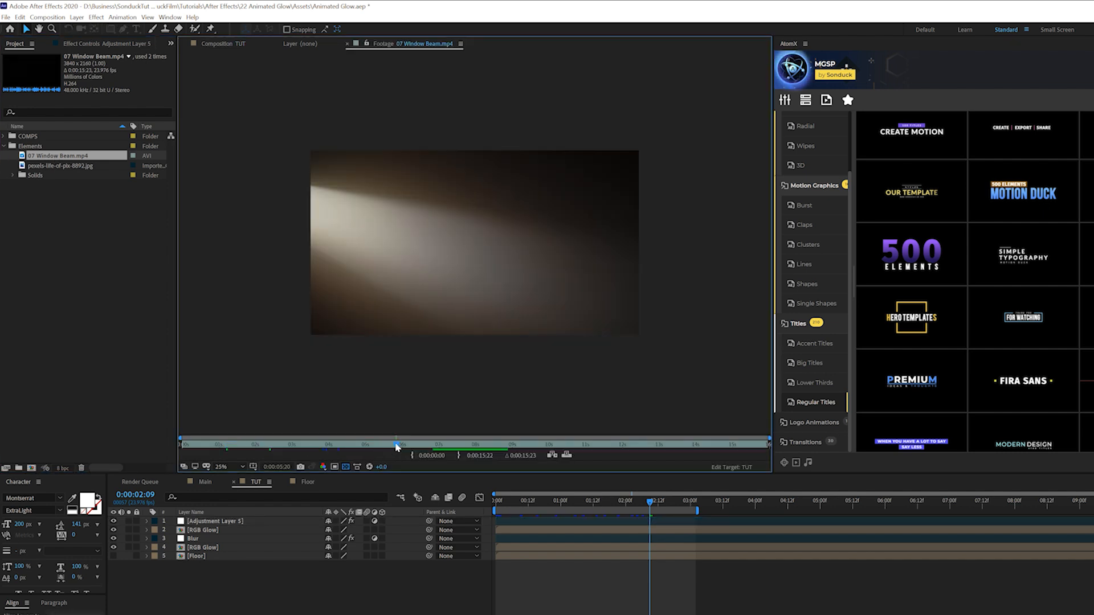
pyautogui.click(224, 43)
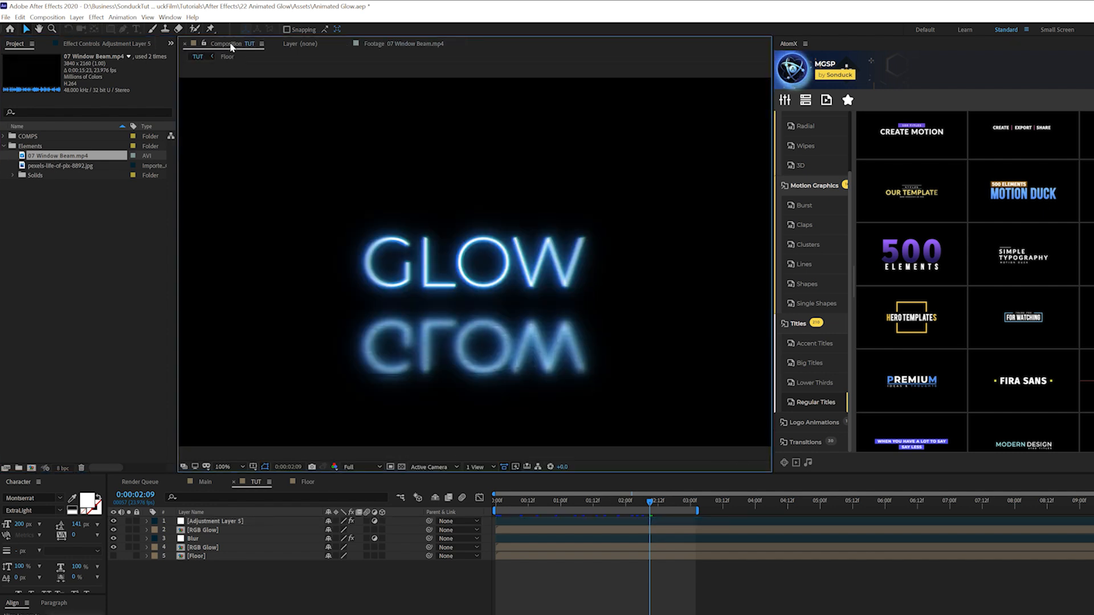
pyautogui.moveTo(73, 157); pyautogui.dragTo(220, 532)
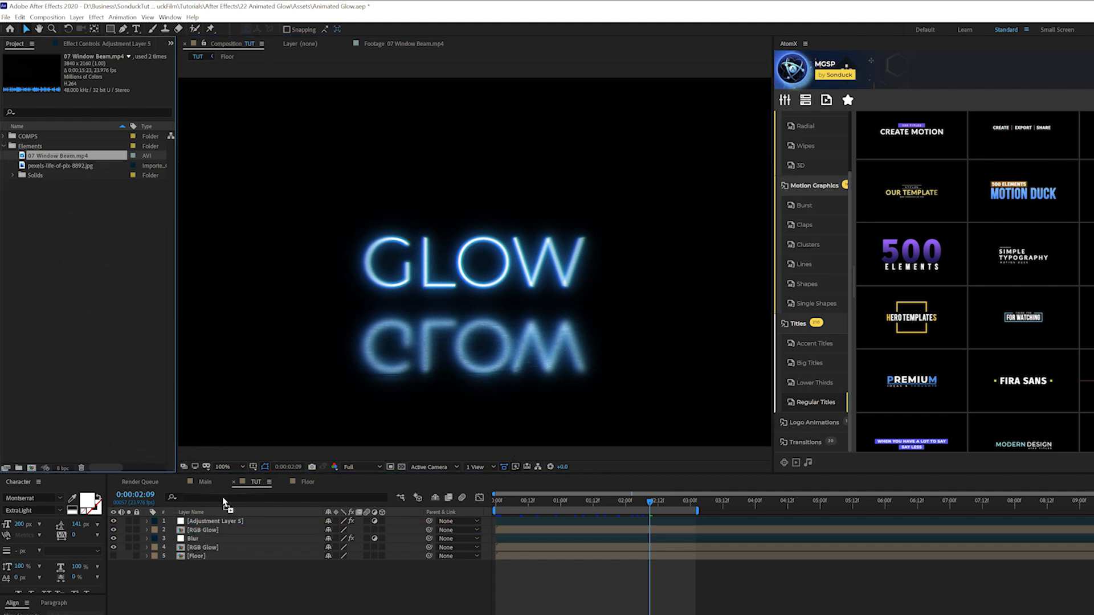
pyautogui.moveTo(220, 531); pyautogui.dragTo(220, 531)
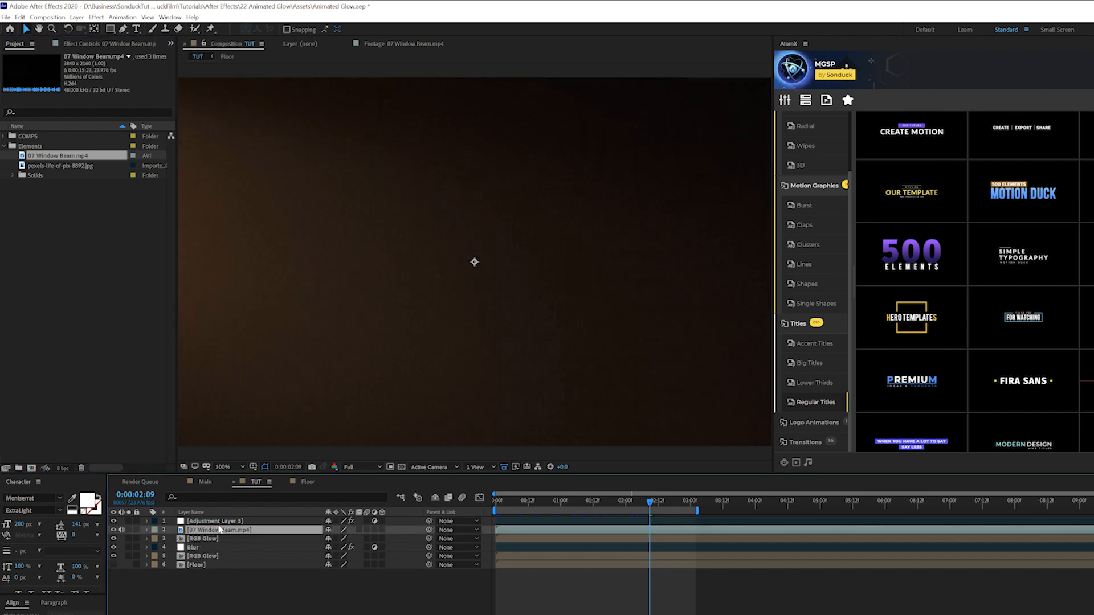
# Scale the beam footage to 52% and set its blending mode to Screen.
pyautogui.press(',')
pyautogui.press(',')
pyautogui.press('s')
pyautogui.moveTo(340, 538); pyautogui.dragTo(338, 611)
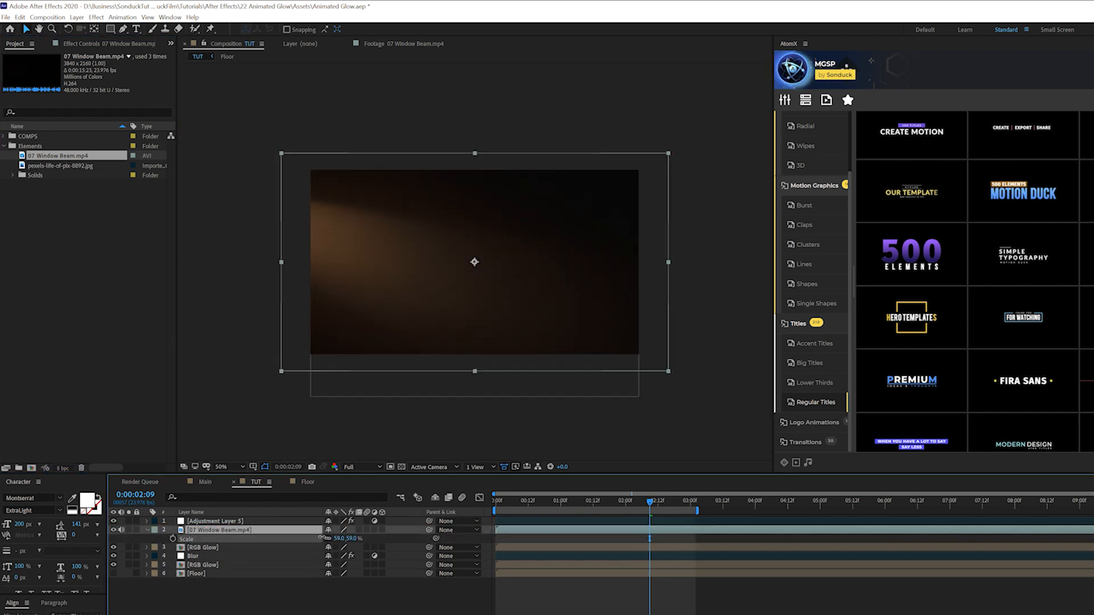
pyautogui.press('F4')
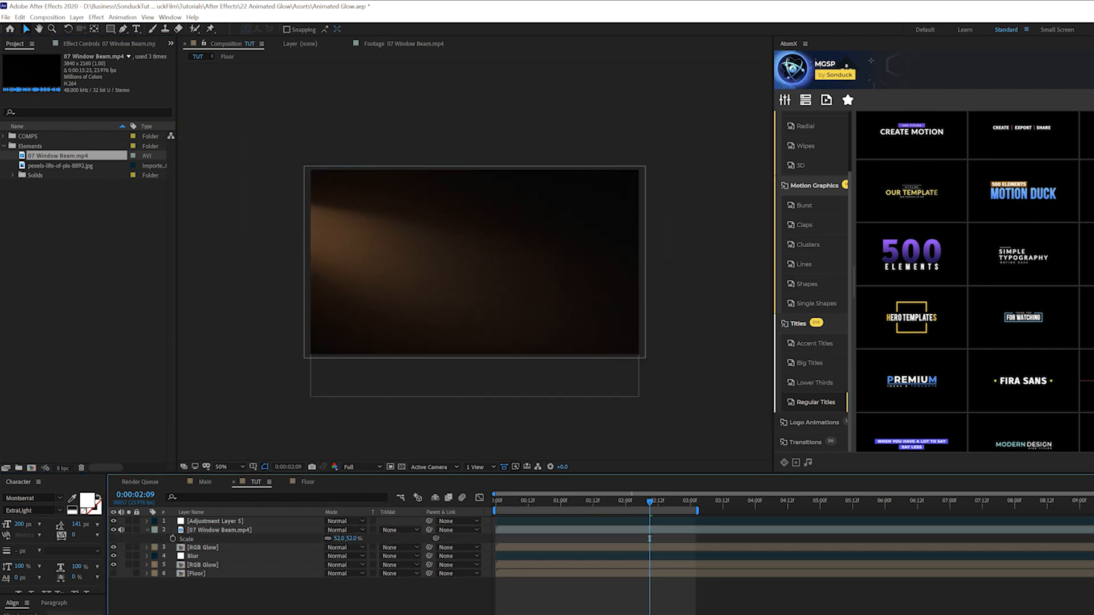
pyautogui.click(343, 531)
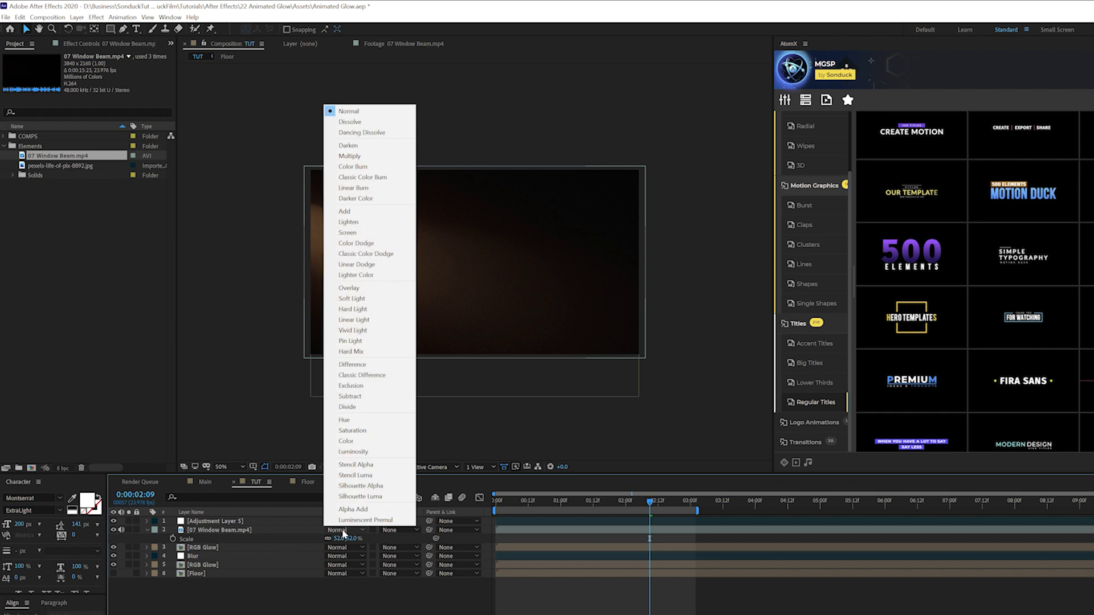
pyautogui.click(359, 232)
# Apply Curves to the beam layer and pull the Red curve down, moving on to Green.
pyautogui.click(98, 17)
pyautogui.moveTo(124, 126)
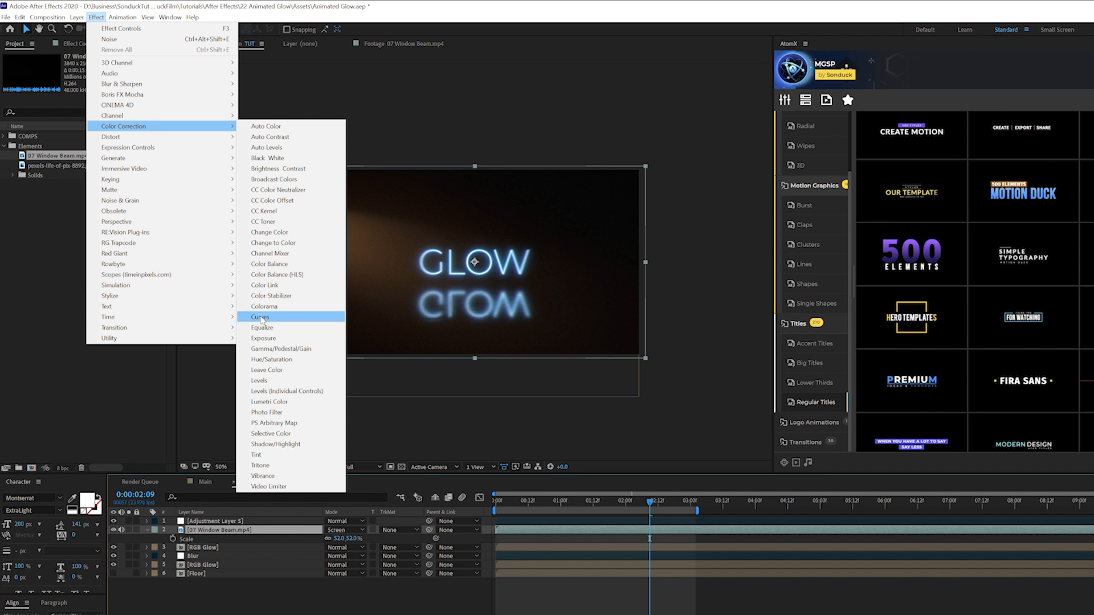
pyautogui.click(261, 318)
pyautogui.click(129, 75)
pyautogui.click(121, 97)
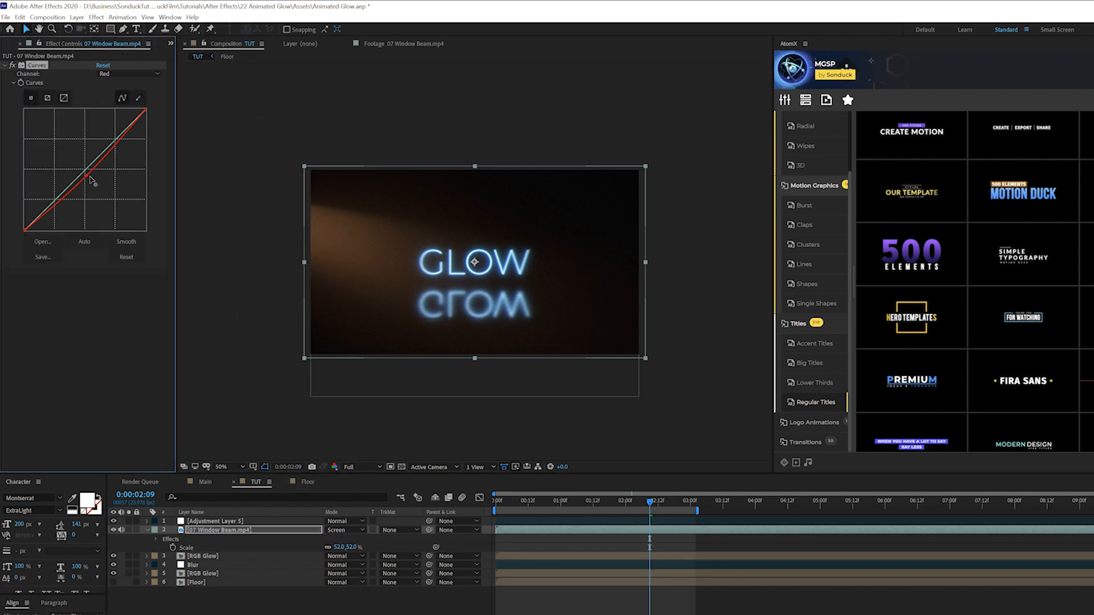
pyautogui.moveTo(90, 160)
pyautogui.mouseDown()
pyautogui.moveTo(98, 181)
pyautogui.moveTo(103, 172)
pyautogui.mouseUp()
pyautogui.click(124, 74)
pyautogui.click(117, 106)
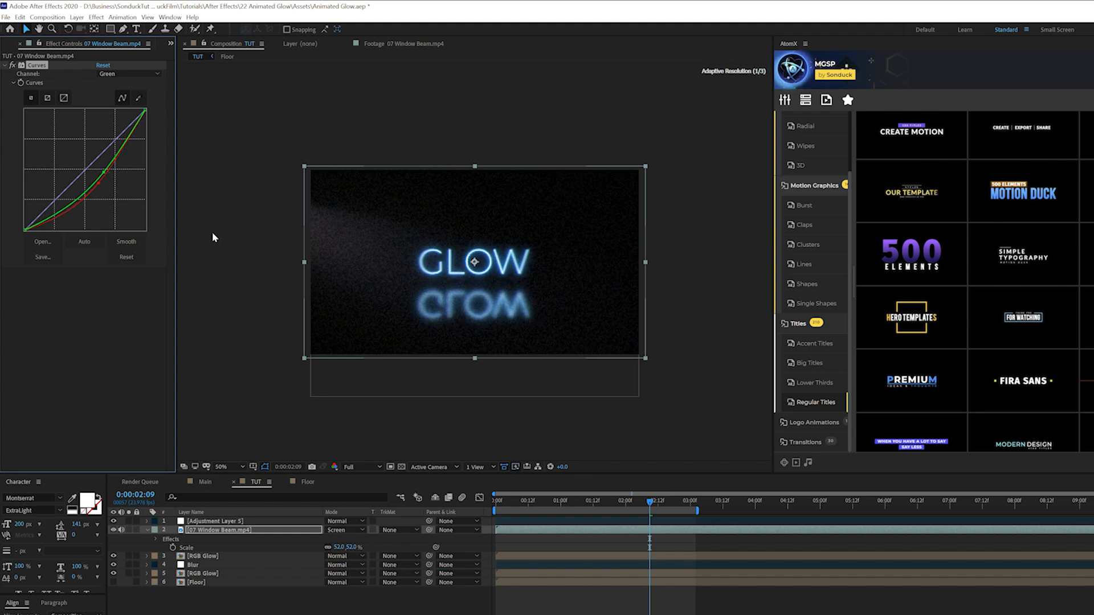
# Raise the Blue curve and lift Green slightly to tint the beam blue, checking at full size.
pyautogui.click(114, 74)
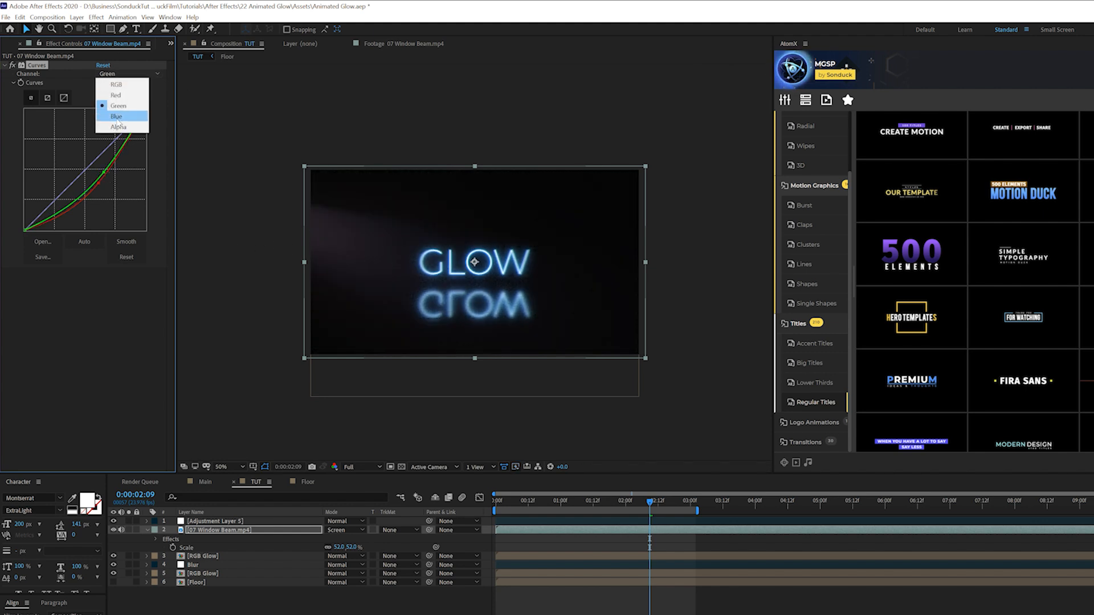
pyautogui.click(114, 115)
pyautogui.moveTo(86, 170); pyautogui.dragTo(74, 163)
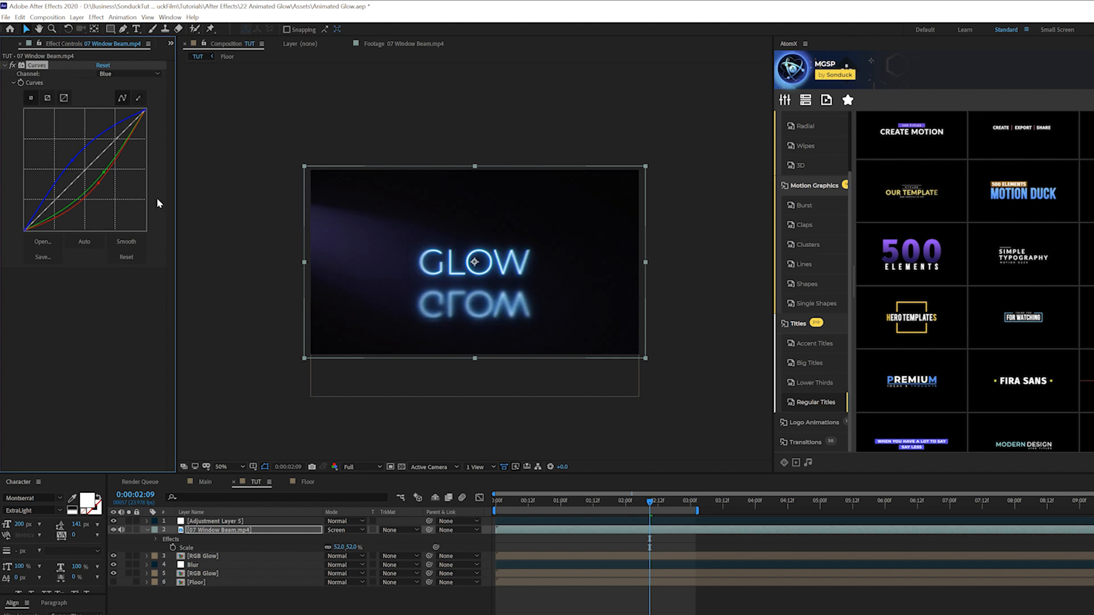
pyautogui.click(100, 174)
pyautogui.moveTo(100, 174); pyautogui.dragTo(99, 167)
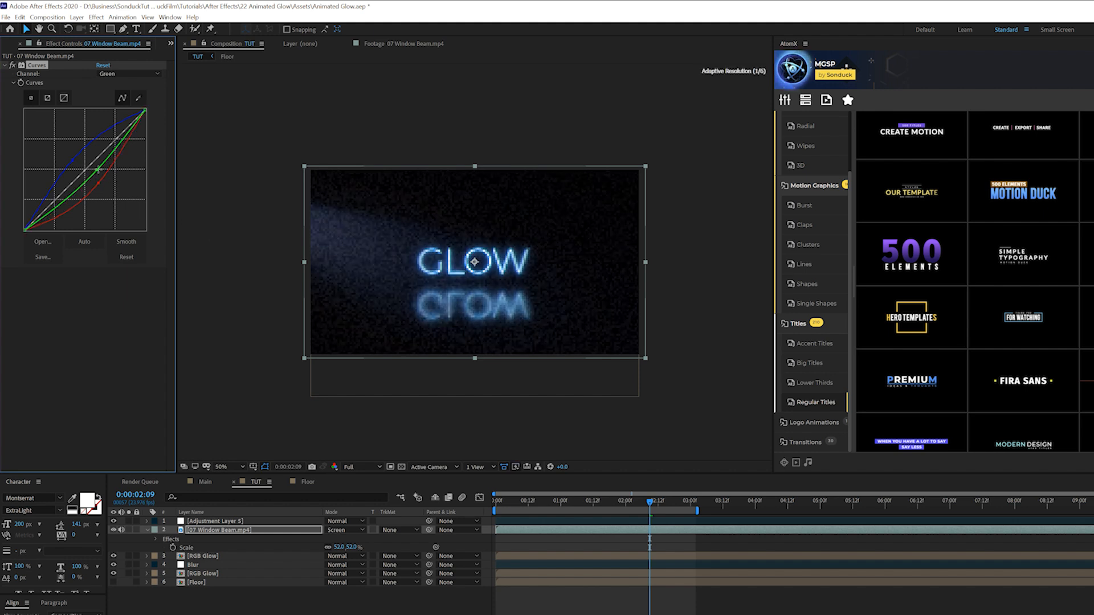
pyautogui.press('/')
pyautogui.press(',')
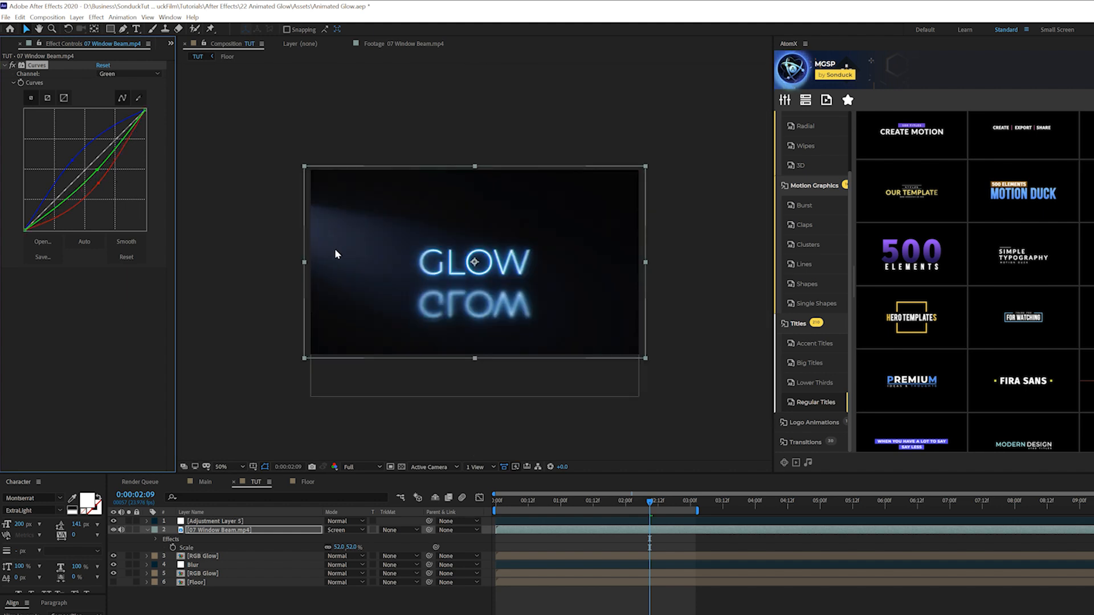
pyautogui.press('/')
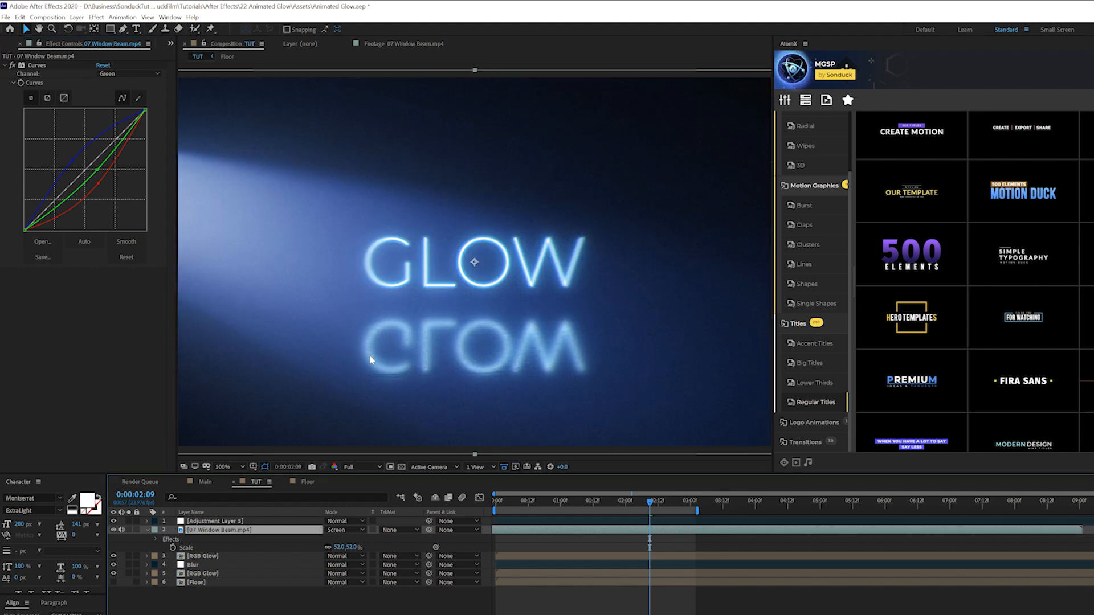
pyautogui.press(',')
# Fade the beam to 37% opacity, duplicate it and flip the copy horizontally.
pyautogui.press('t')
pyautogui.moveTo(331, 539); pyautogui.dragTo(223, 535)
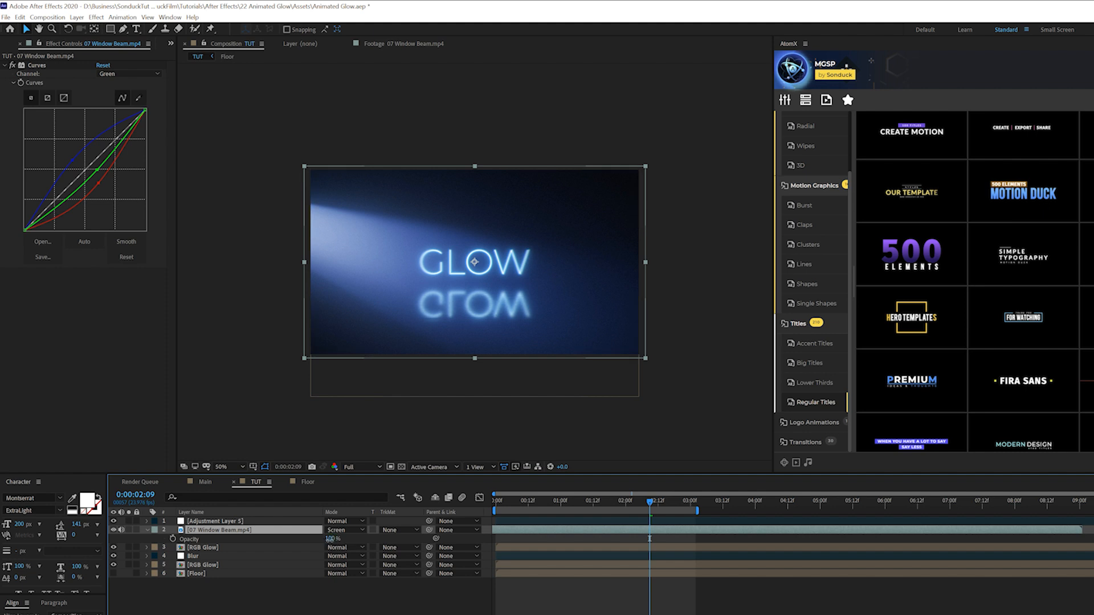
pyautogui.hotkey('ctrl', 'd')
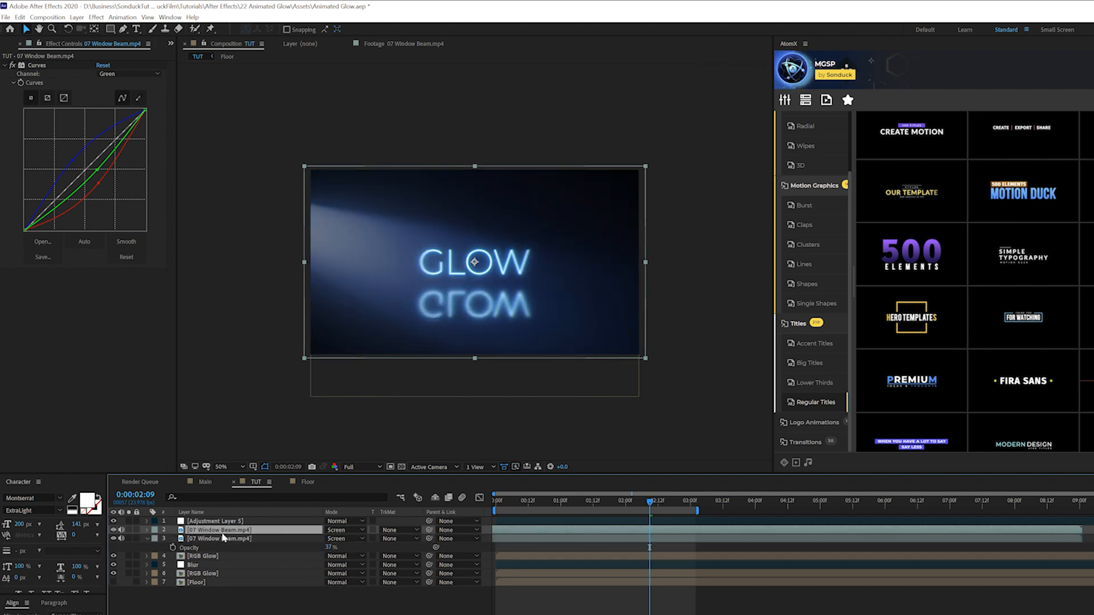
pyautogui.click(75, 17)
pyautogui.moveTo(96, 128)
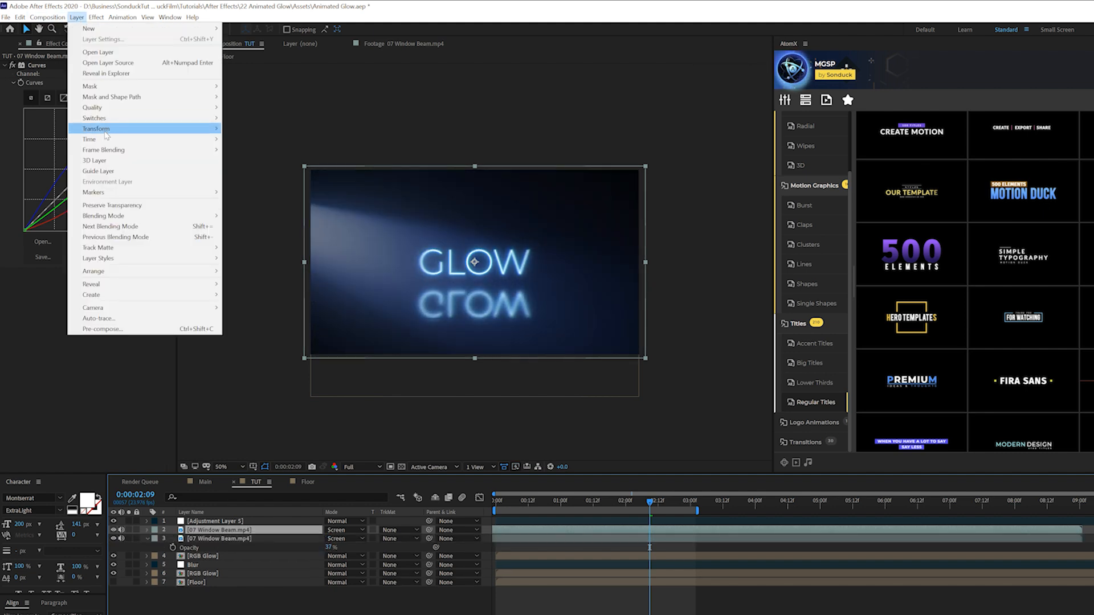
pyautogui.click(255, 208)
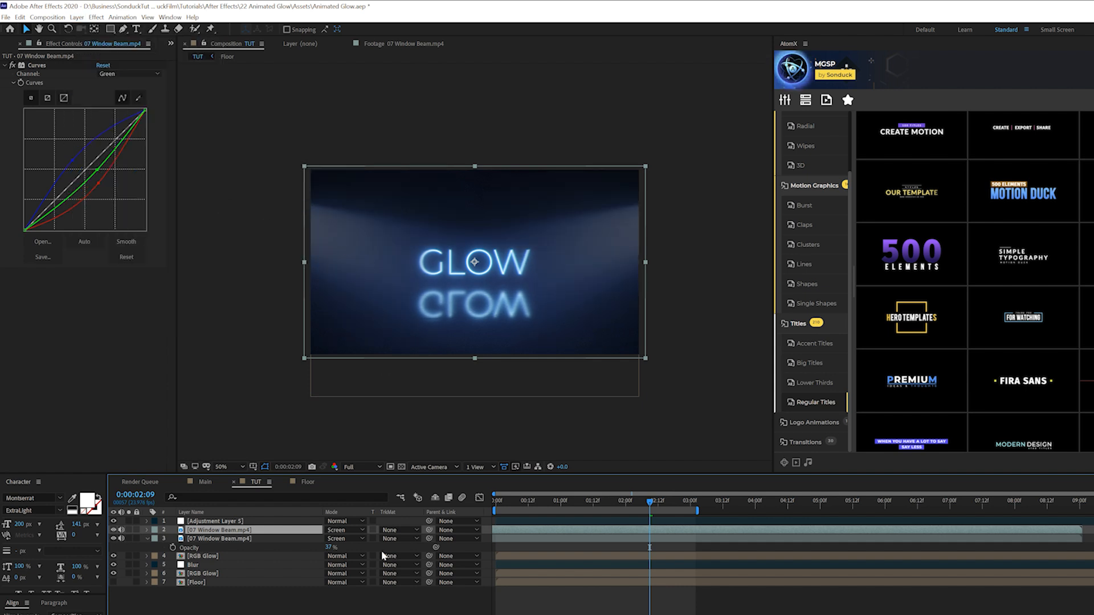
pyautogui.scroll(2, 476, 290)
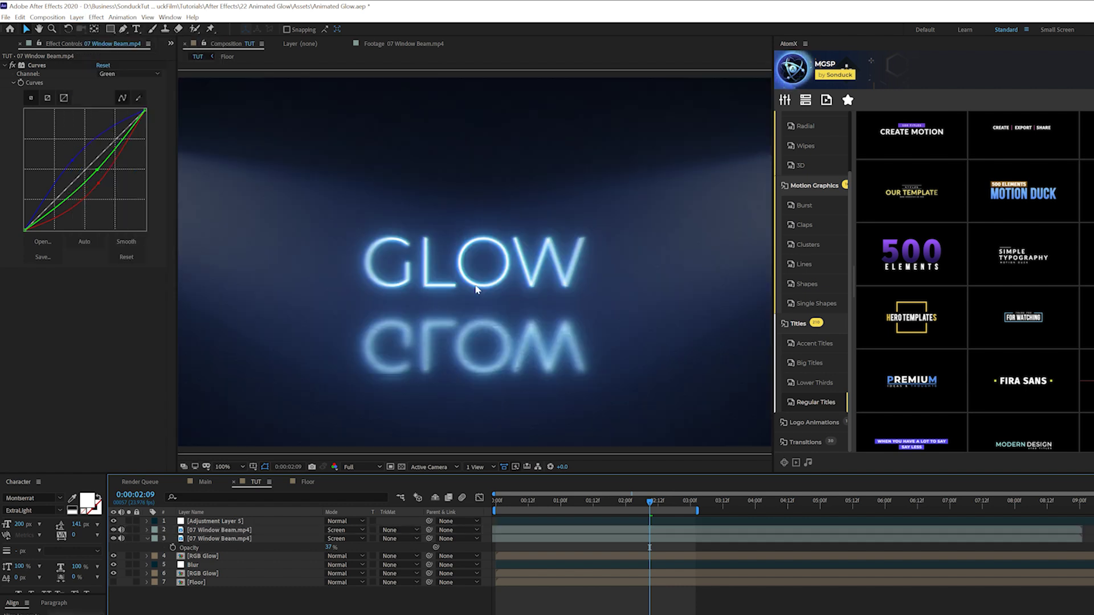
# Set both beam layers to 19% opacity and select Adjustment Layer 5.
pyautogui.click(200, 539)
pyautogui.press('t')
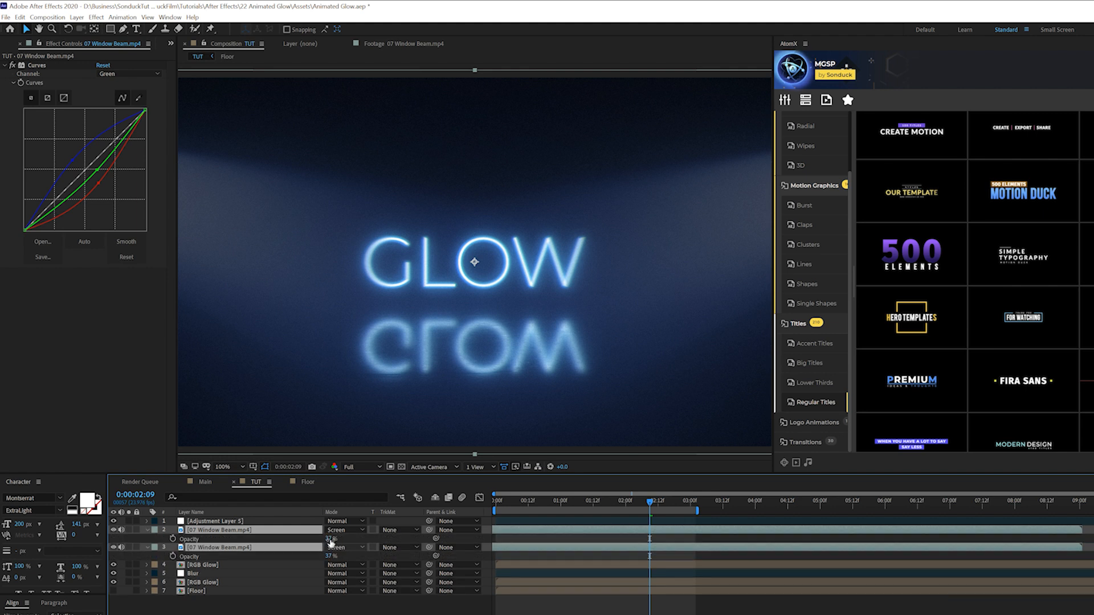
pyautogui.moveTo(331, 544); pyautogui.dragTo(315, 543)
pyautogui.scroll(-1, 457, 345)
pyautogui.scroll(1, 477, 351)
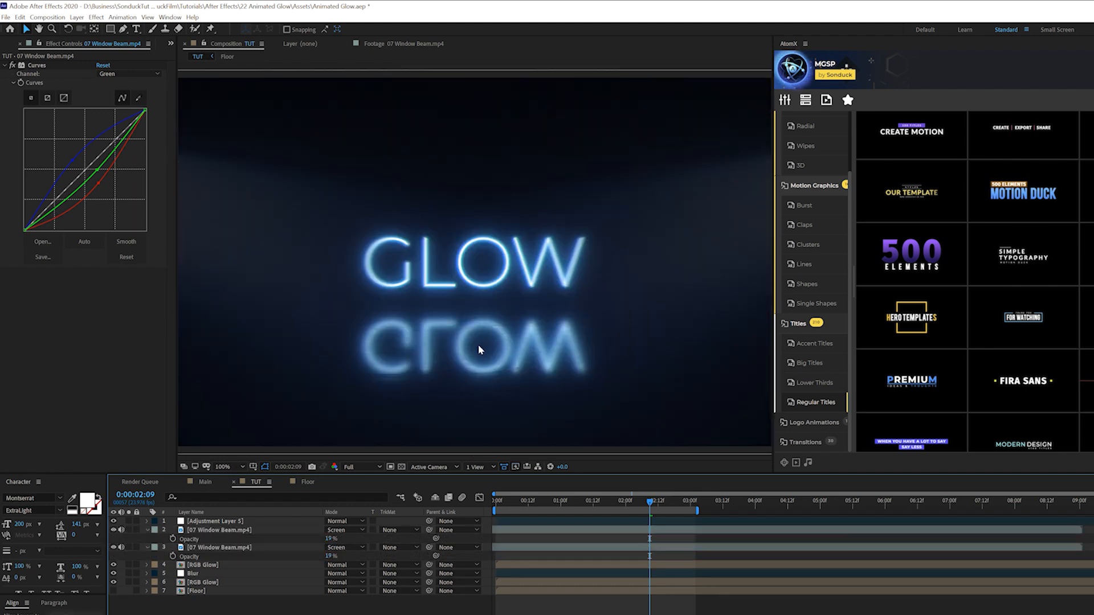
pyautogui.click(666, 501)
pyautogui.click(223, 524)
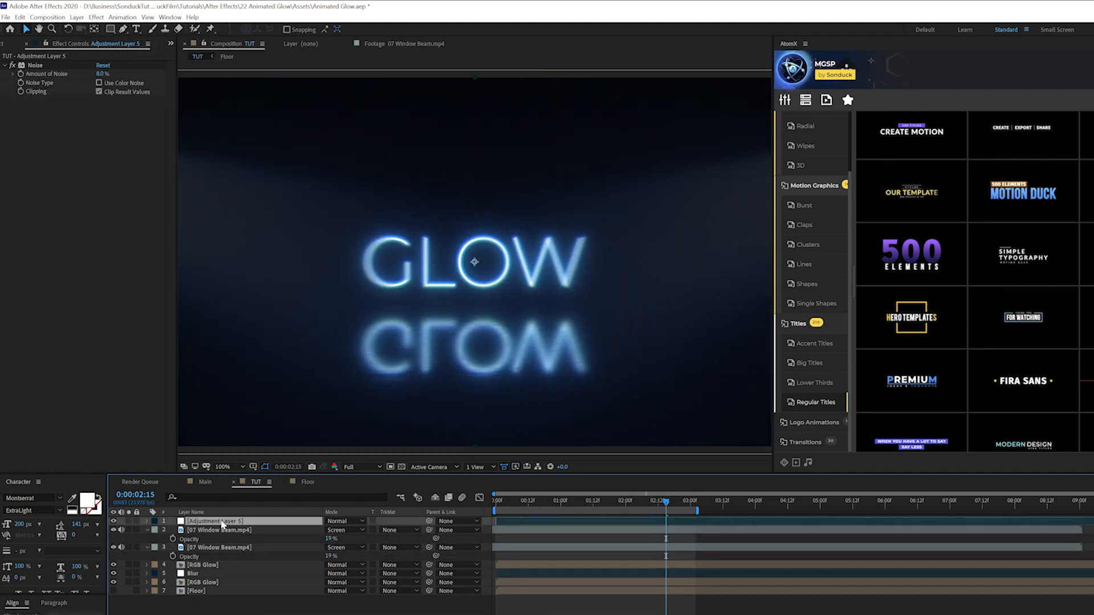
# Add Curves to Adjustment Layer 5 and bend the curve down to darken the comp.
pyautogui.click(96, 17)
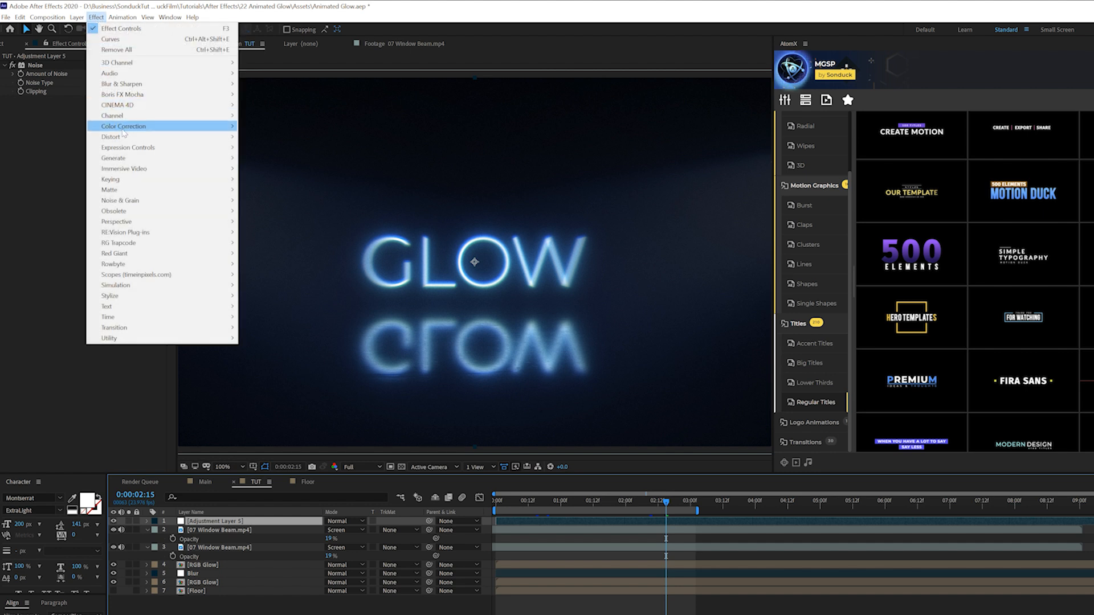
pyautogui.moveTo(124, 126)
pyautogui.click(257, 314)
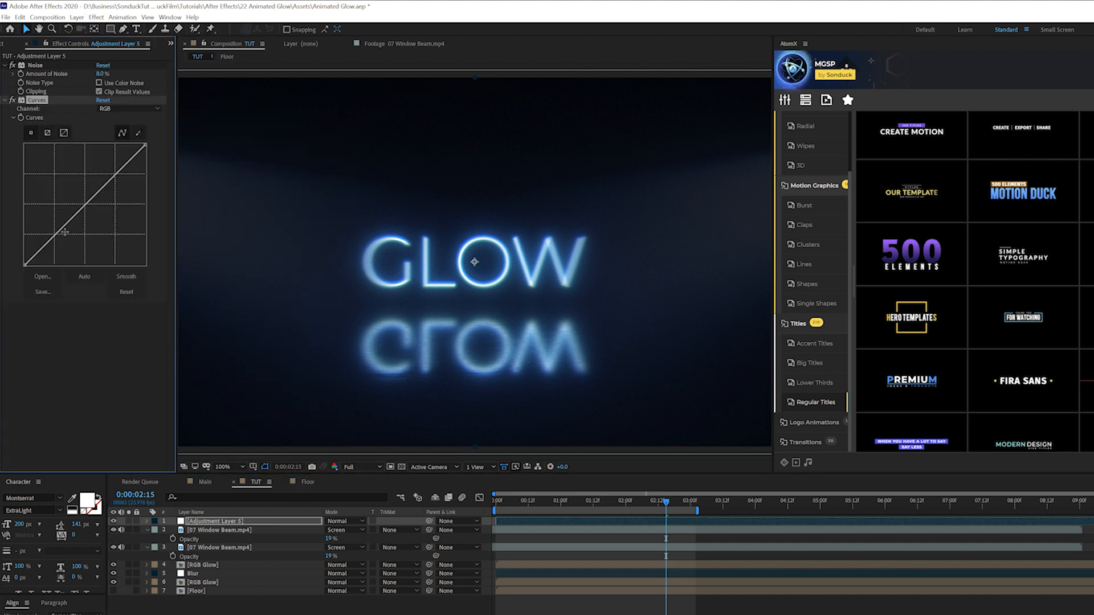
pyautogui.moveTo(64, 232); pyautogui.dragTo(71, 243)
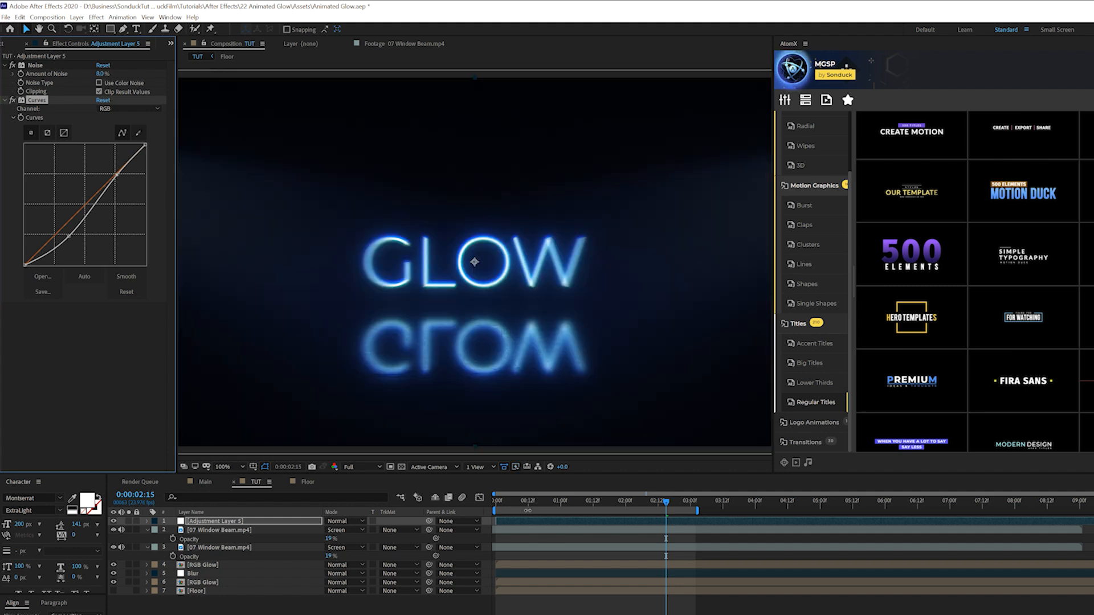
# Drill into RGB Glow, Glow Effects and Placeholder to reach the white GLOW text layer.
pyautogui.doubleClick(202, 565)
pyautogui.doubleClick(199, 534)
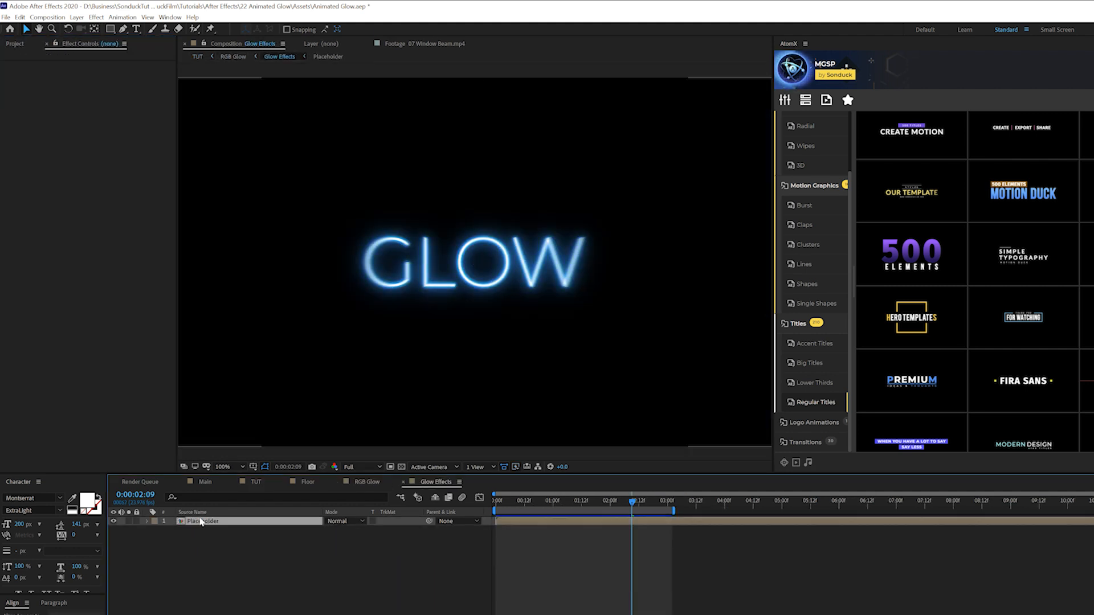
pyautogui.doubleClick(199, 522)
pyautogui.click(201, 525)
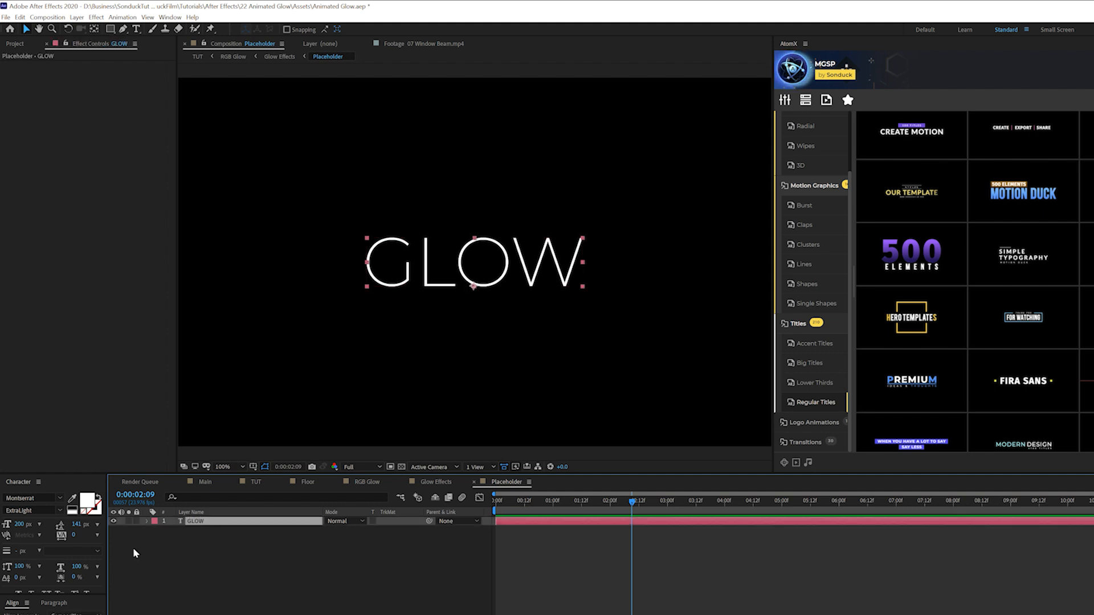
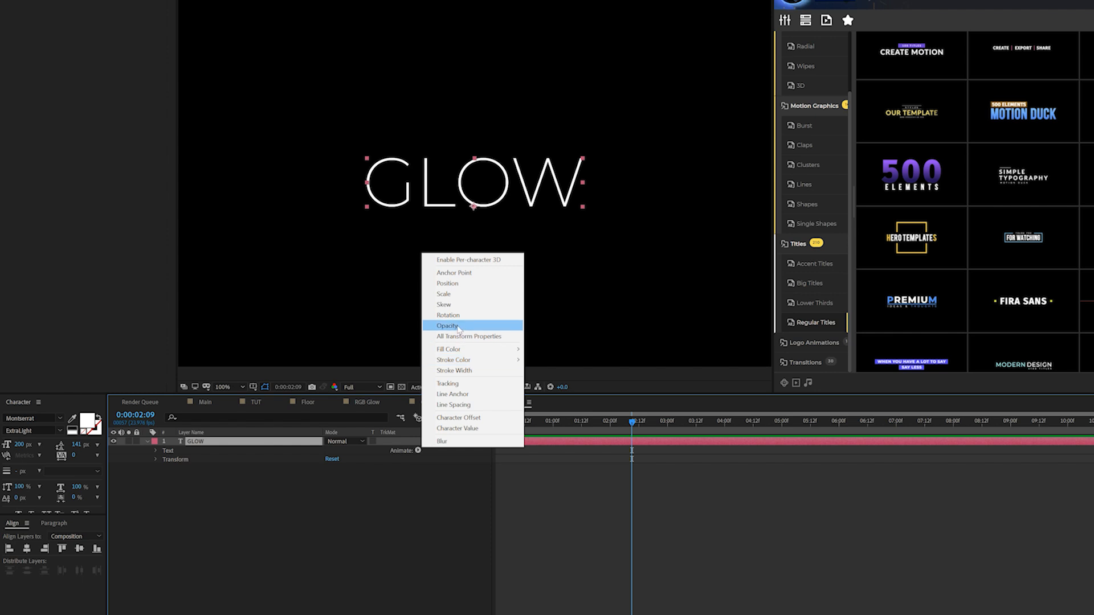
# Add an Opacity animator at 0% and raise Range Selector 1 Start to about 74%.
pyautogui.click(462, 326)
pyautogui.moveTo(326, 506); pyautogui.dragTo(177, 500)
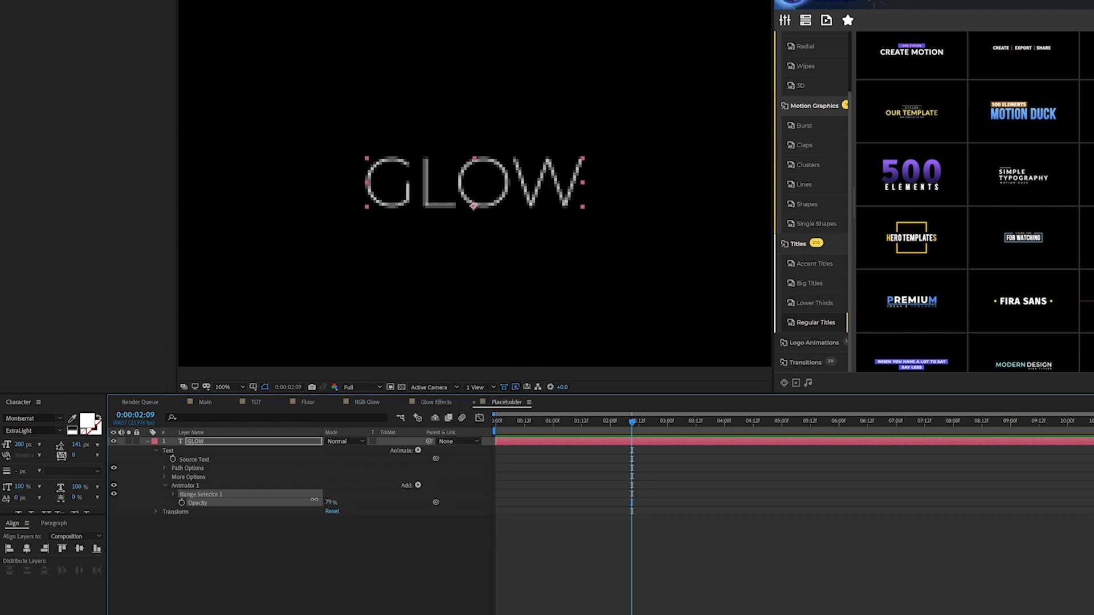
pyautogui.click(172, 499)
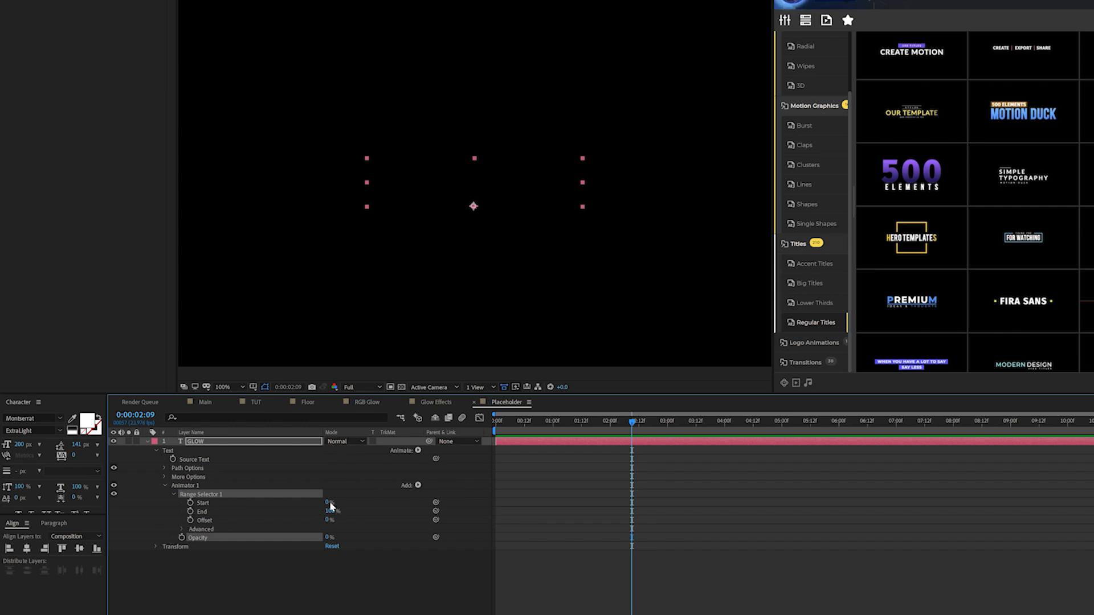
pyautogui.moveTo(330, 507)
pyautogui.mouseDown()
pyautogui.moveTo(366, 500)
pyautogui.moveTo(356, 499)
pyautogui.mouseUp()
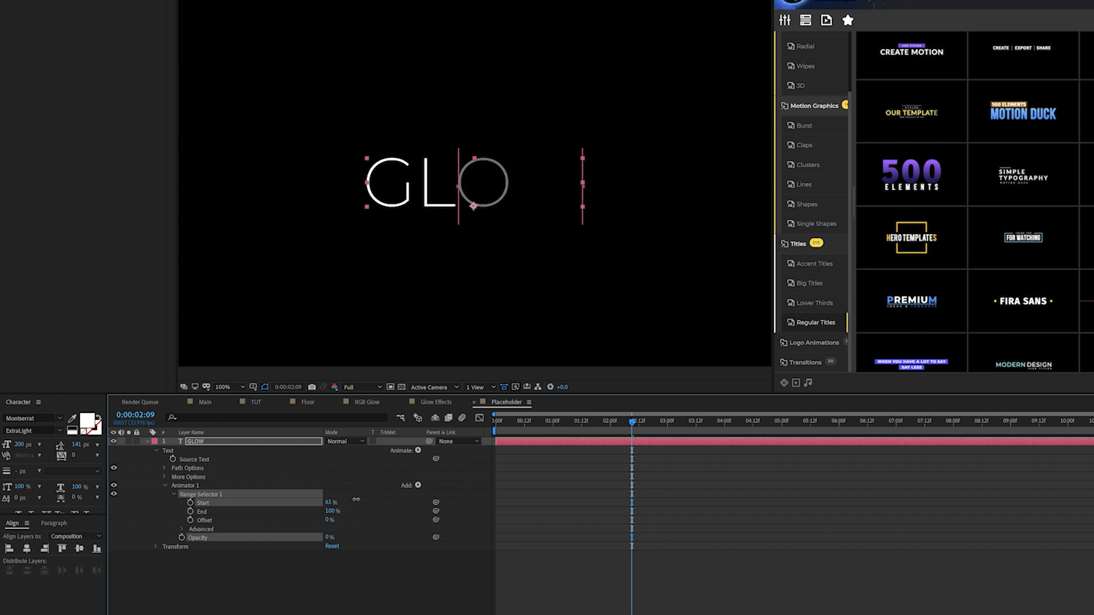
pyautogui.click(329, 503)
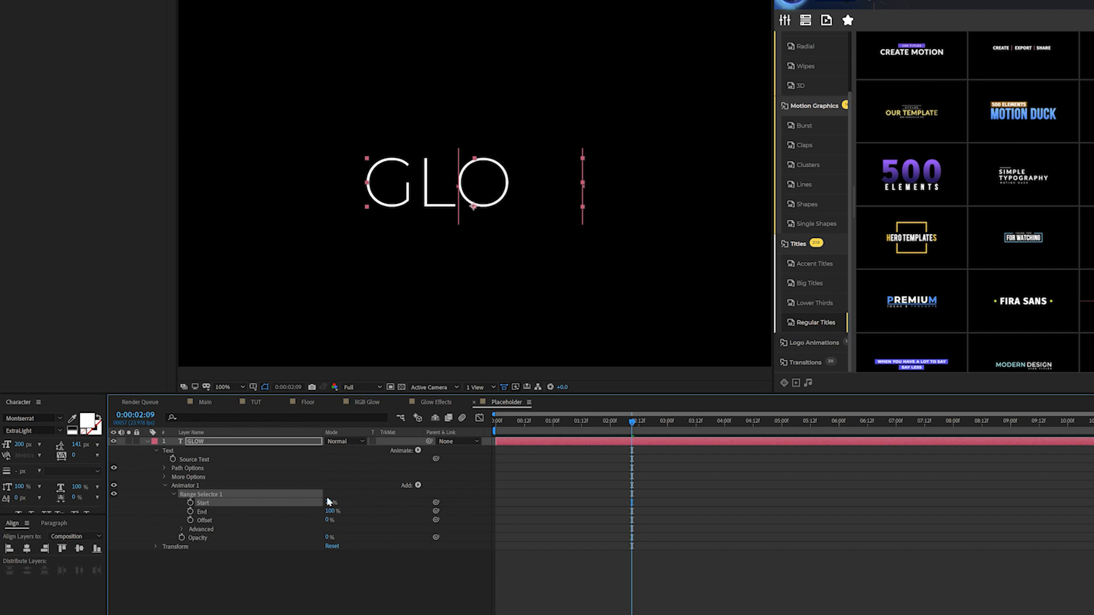
# Under Advanced, turn Randomize Order On and give Random Seed the expression time*5.
pyautogui.click(182, 531)
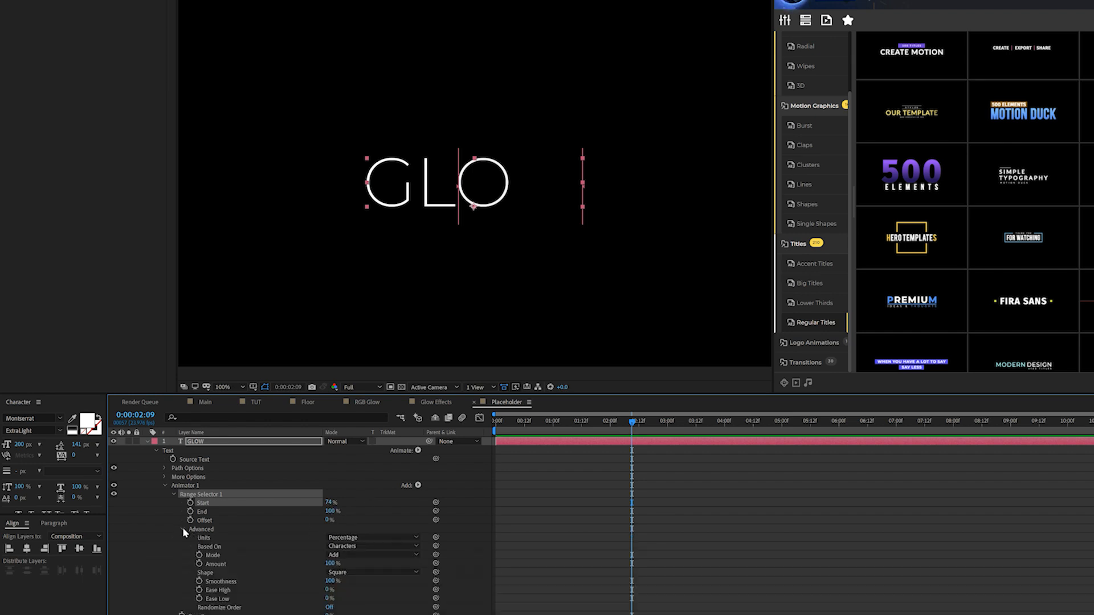
pyautogui.click(329, 608)
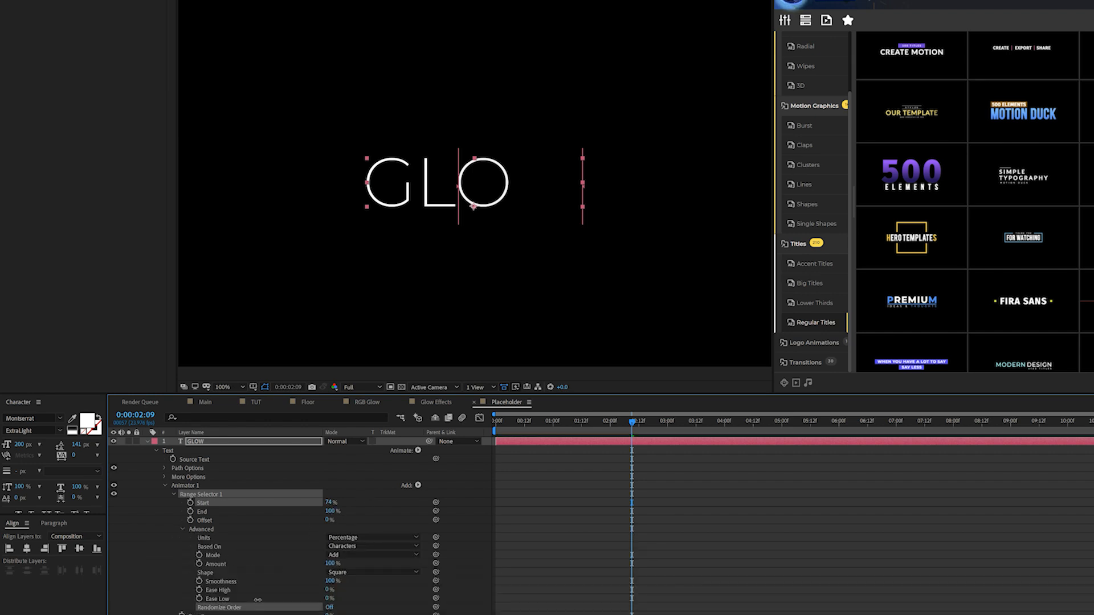
pyautogui.scroll(-1, 253, 581)
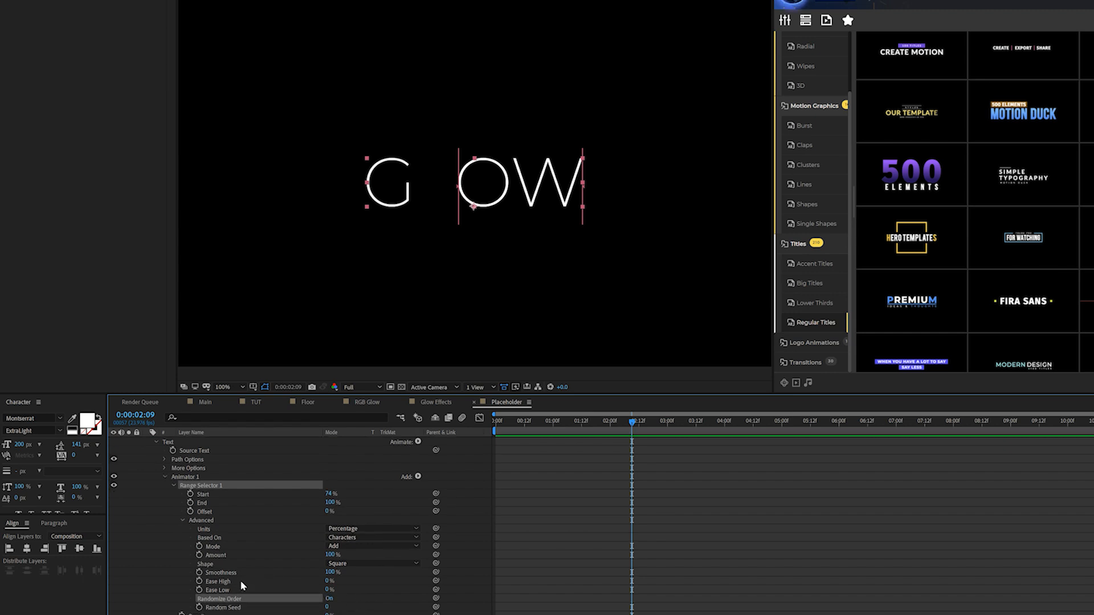
pyautogui.keyDown('alt'); pyautogui.click(200, 608); pyautogui.keyUp('alt')
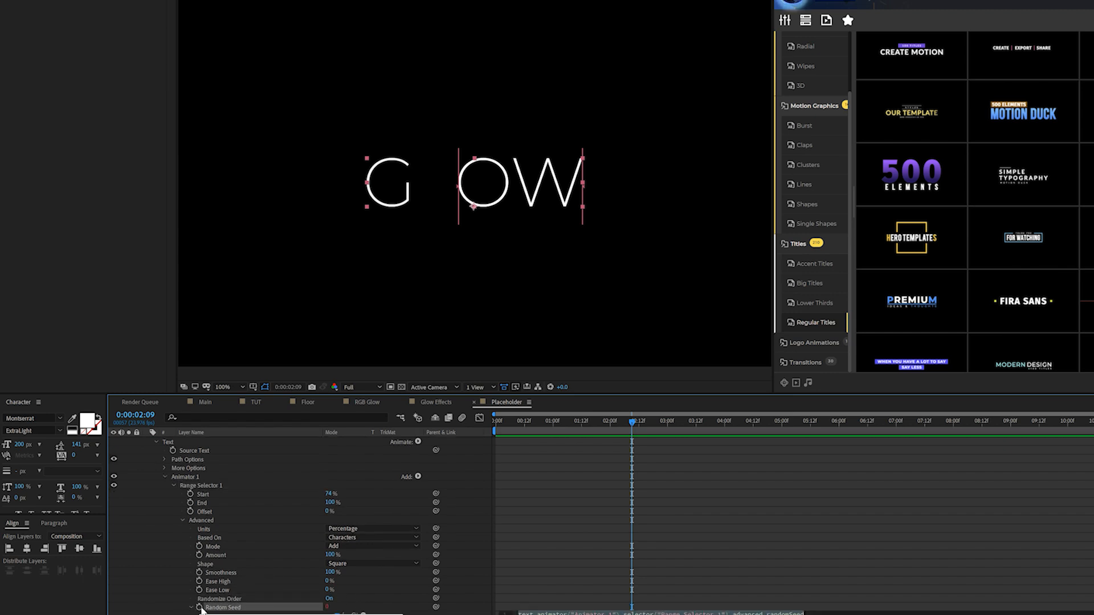
pyautogui.write('time*5')
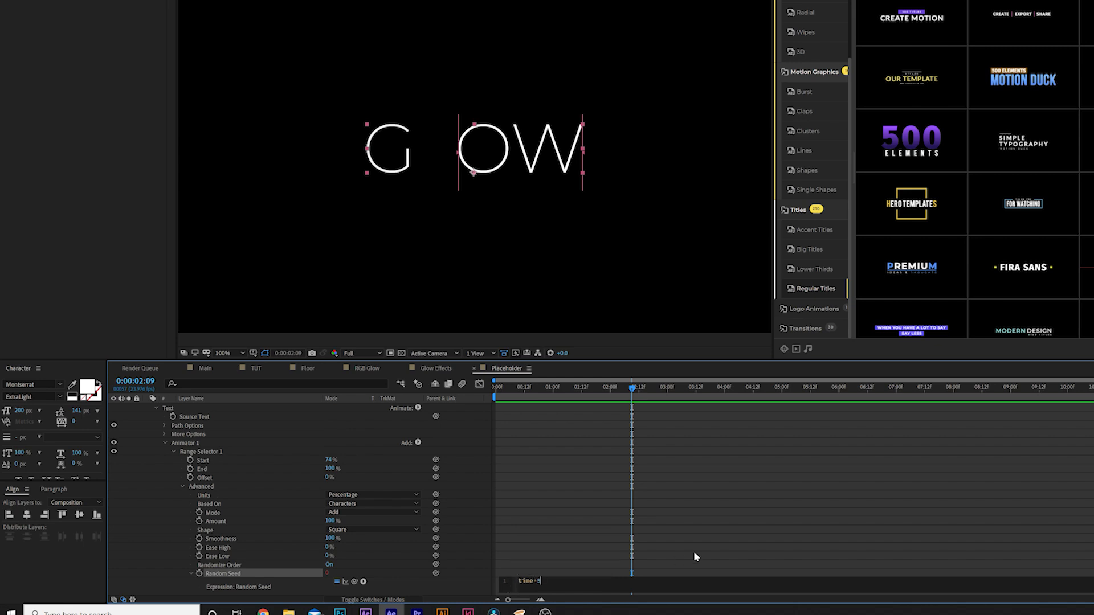
pyautogui.click(694, 557)
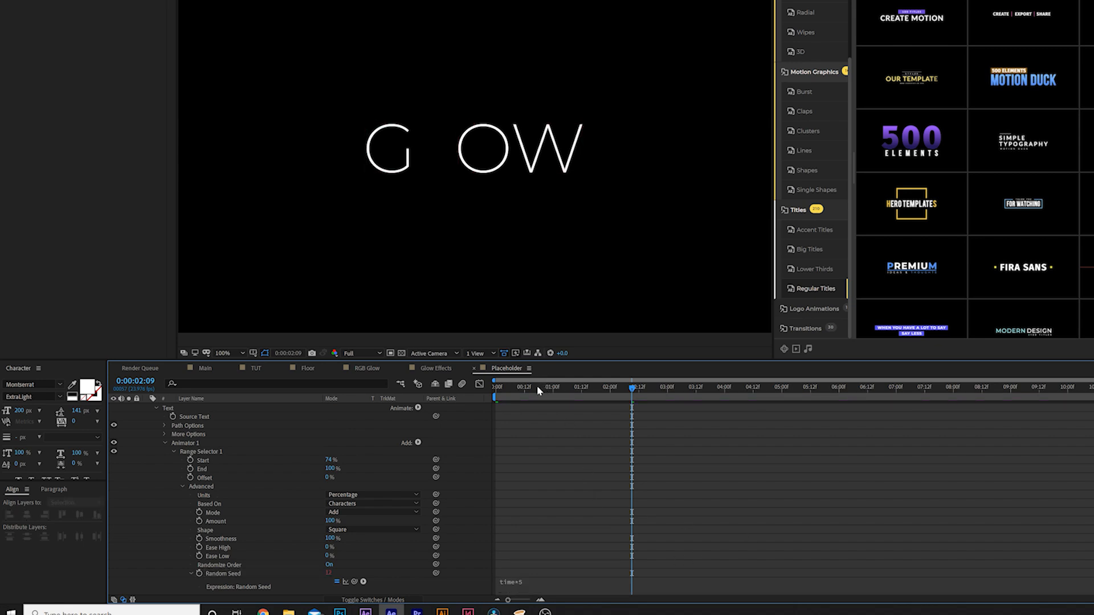
pyautogui.moveTo(537, 385)
pyautogui.mouseDown()
pyautogui.moveTo(749, 401)
pyautogui.moveTo(761, 392)
pyautogui.mouseUp()
pyautogui.click(257, 368)
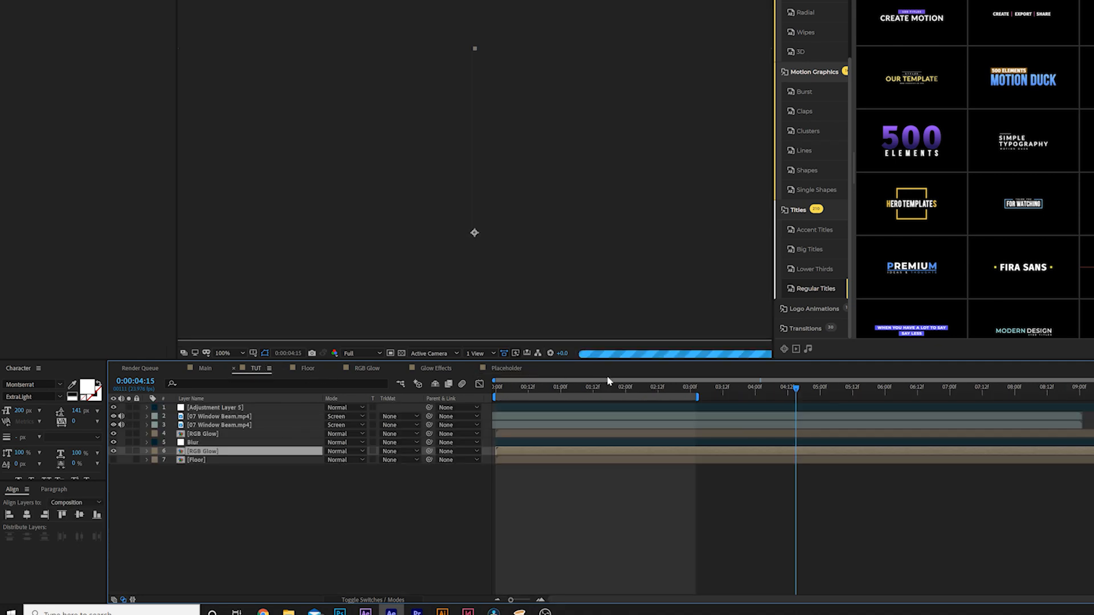
# Scrub the TUT timeline back to about 0:00:02:16 to preview the flickering neon title.
pyautogui.moveTo(597, 385); pyautogui.dragTo(668, 388)
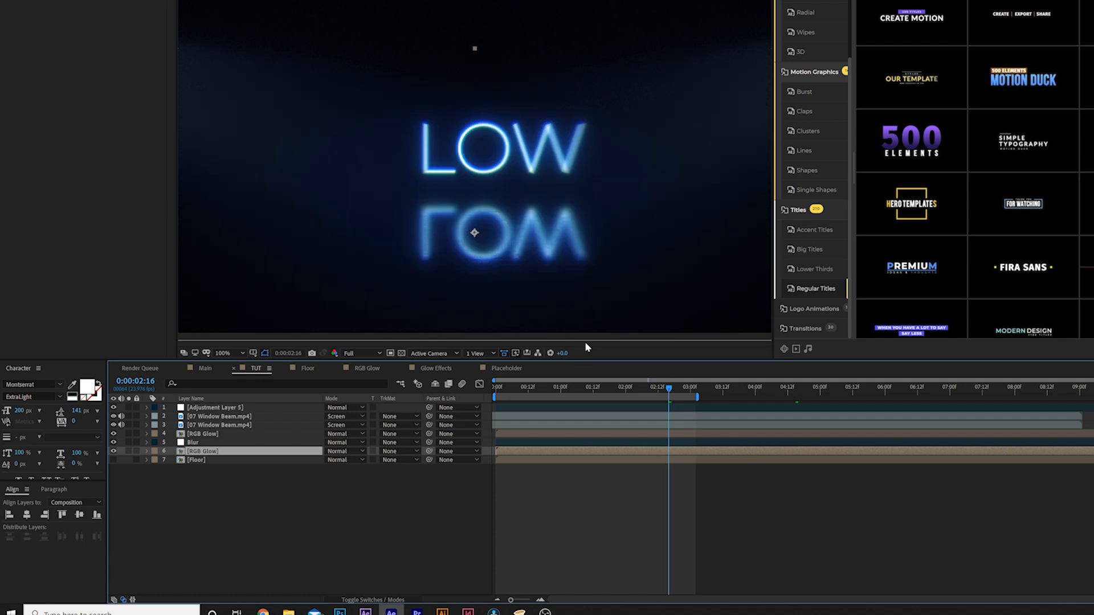